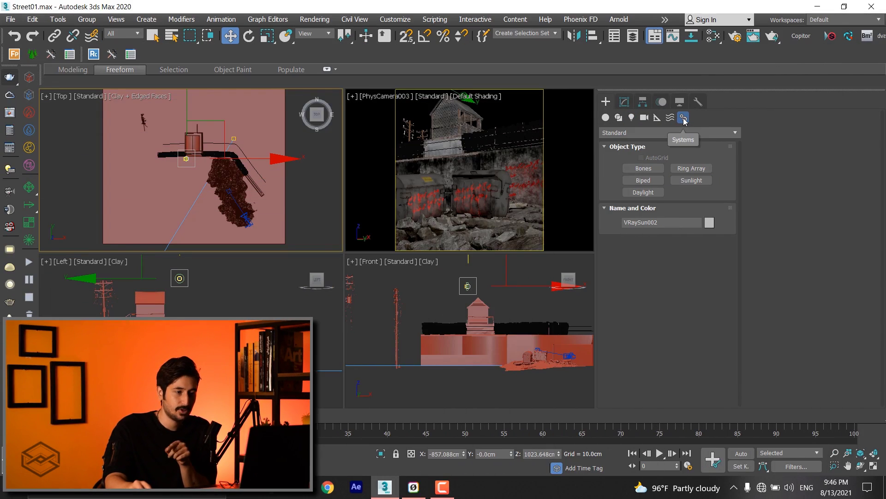
# Create Daylight001 in the Top viewport, accepting exposure control, with sun orbital scale 2667.48cm
pyautogui.click(645, 195)
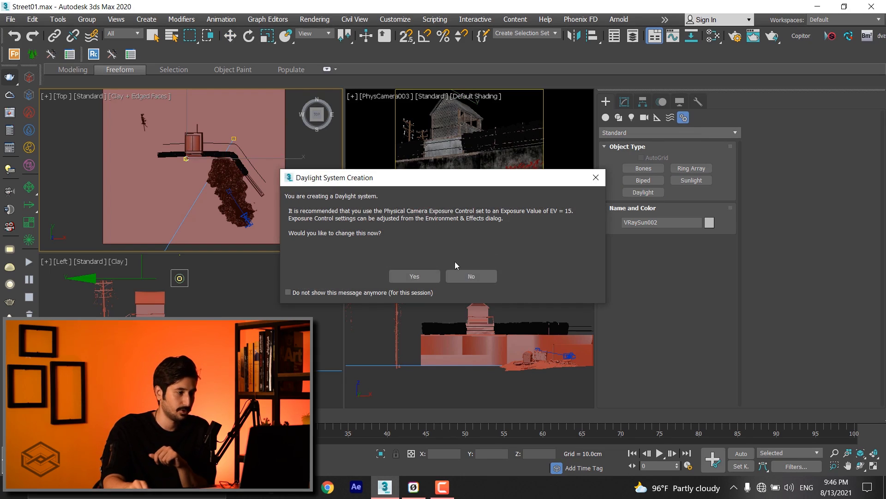
pyautogui.click(406, 277)
pyautogui.moveTo(221, 192); pyautogui.dragTo(193, 153, button='middle')
pyautogui.moveTo(198, 227)
pyautogui.mouseDown()
pyautogui.moveTo(207, 228)
pyautogui.moveTo(198, 228)
pyautogui.mouseUp()
pyautogui.moveTo(214, 236); pyautogui.dragTo(243, 198, button='middle')
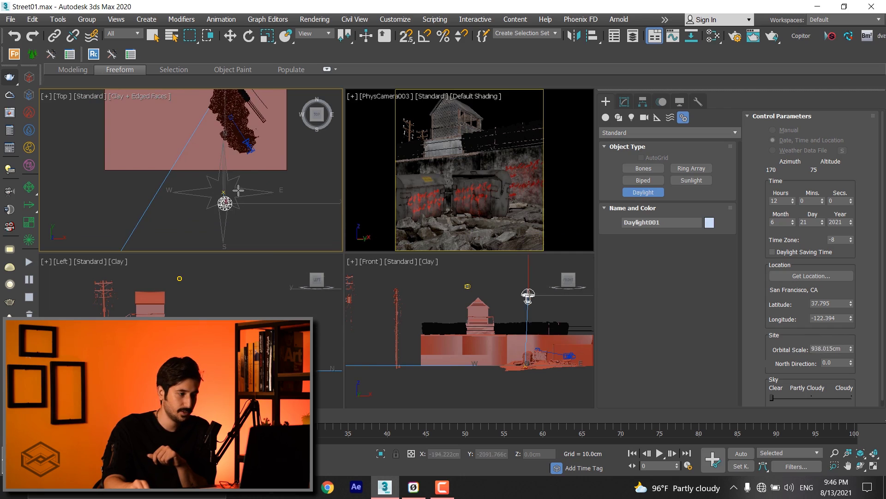
pyautogui.moveTo(237, 197); pyautogui.dragTo(233, 175, button='middle')
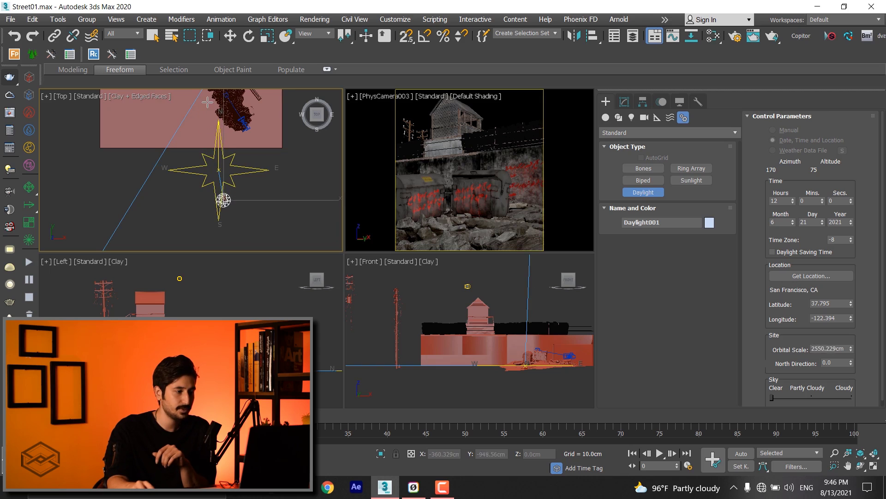
pyautogui.click(232, 102)
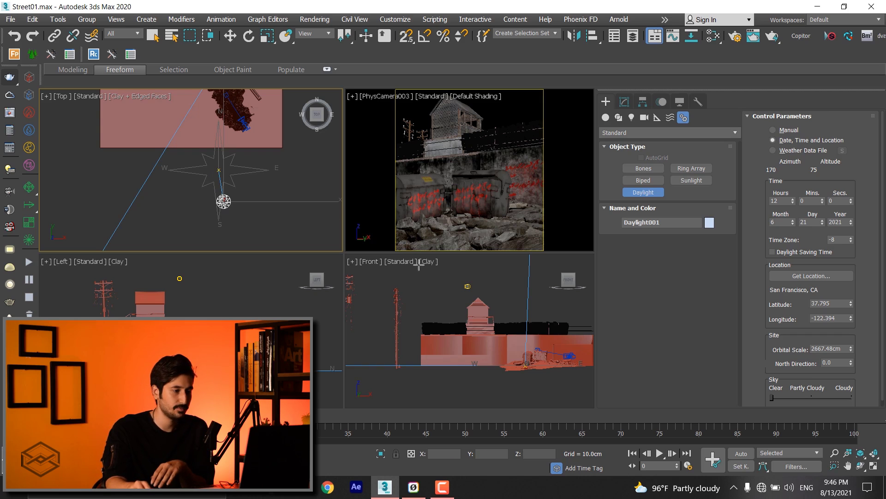
pyautogui.click(372, 260)
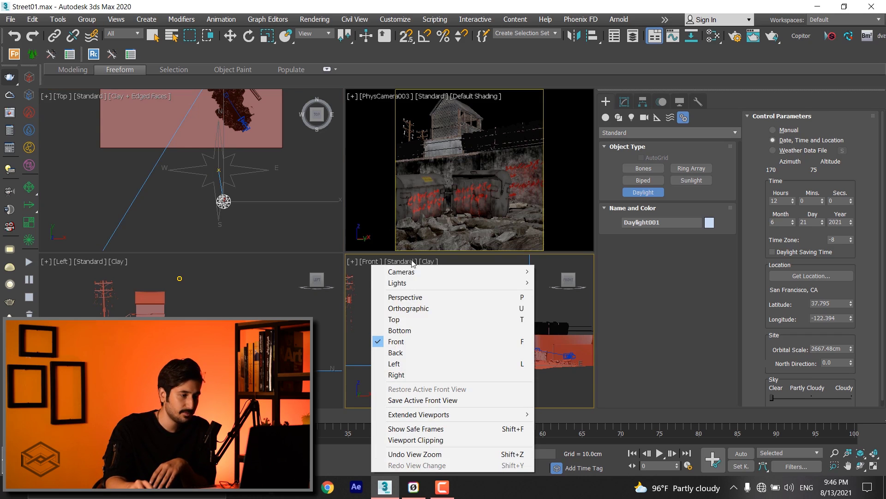
# Make the lower-right viewport a maximized Perspective view framing ground, buildings, compass and sun from above
pyautogui.click(509, 297)
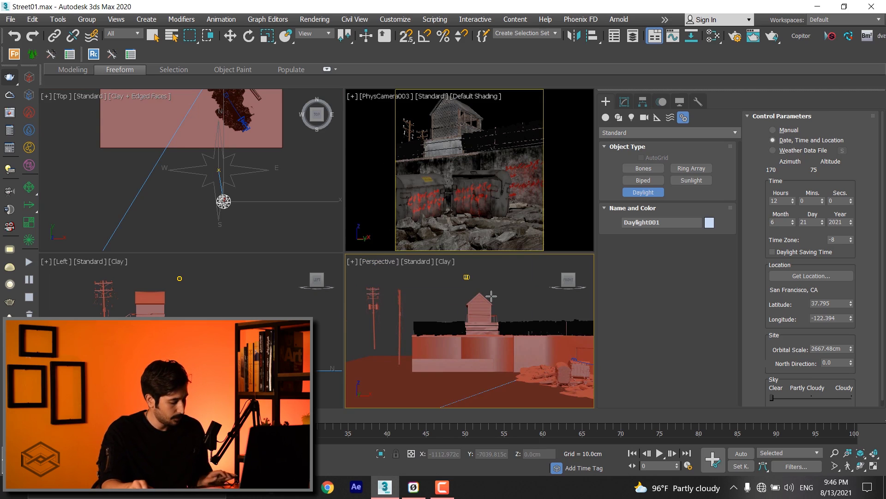
pyautogui.hotkey('alt', 'w')
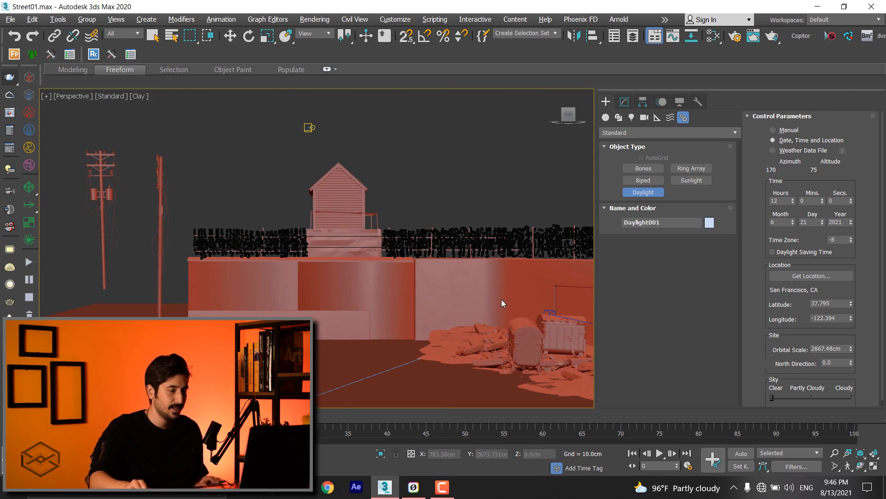
pyautogui.keyDown('alt'); pyautogui.moveTo(501, 299); pyautogui.dragTo(429, 258, button='middle'); pyautogui.keyUp('alt')
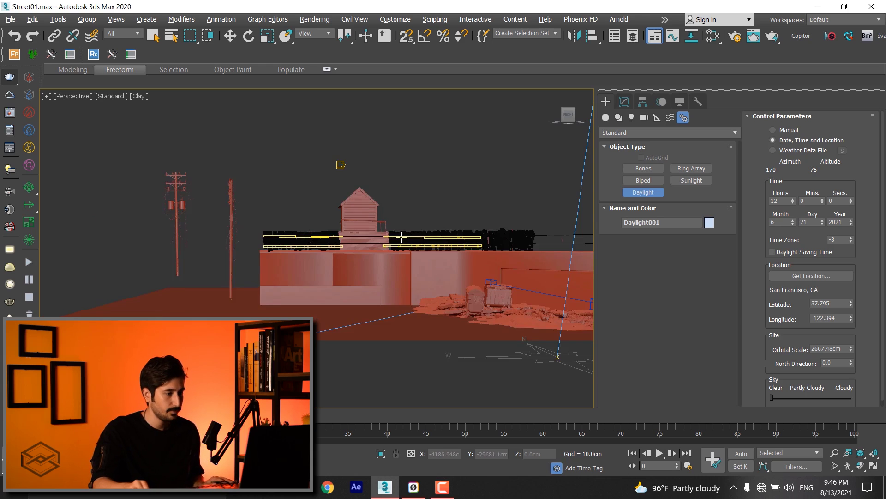
pyautogui.scroll(-3, 429, 259)
pyautogui.scroll(-4, 415, 281)
pyautogui.scroll(-2, 443, 291)
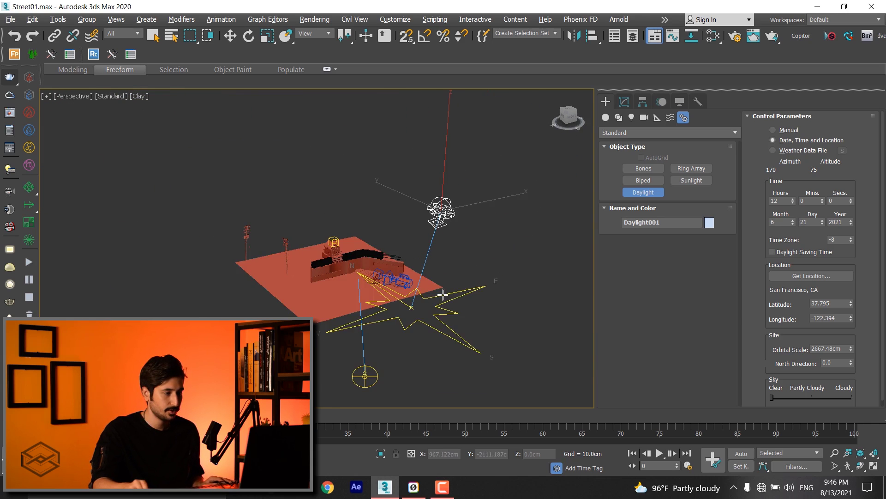
pyautogui.scroll(-2, 457, 294)
pyautogui.moveTo(457, 294); pyautogui.dragTo(462, 274, button='middle')
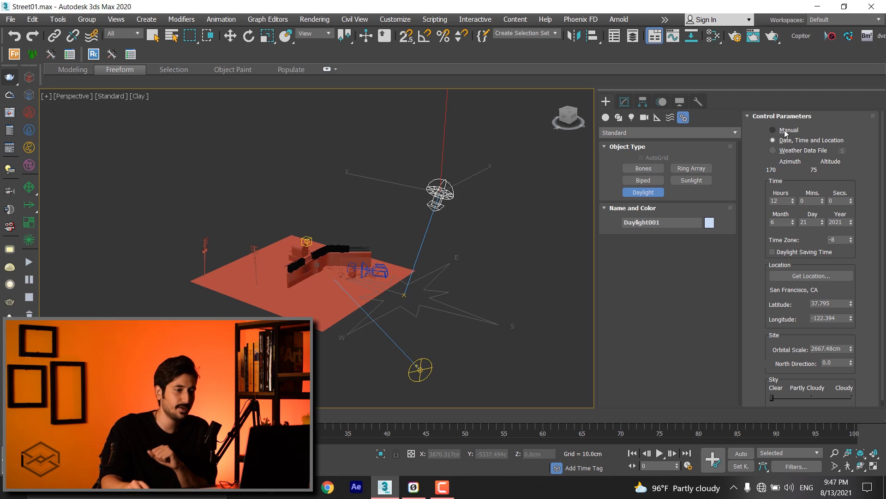
# Switch the sun to Manual positioning and move it to a new spot above the scene
pyautogui.click(786, 131)
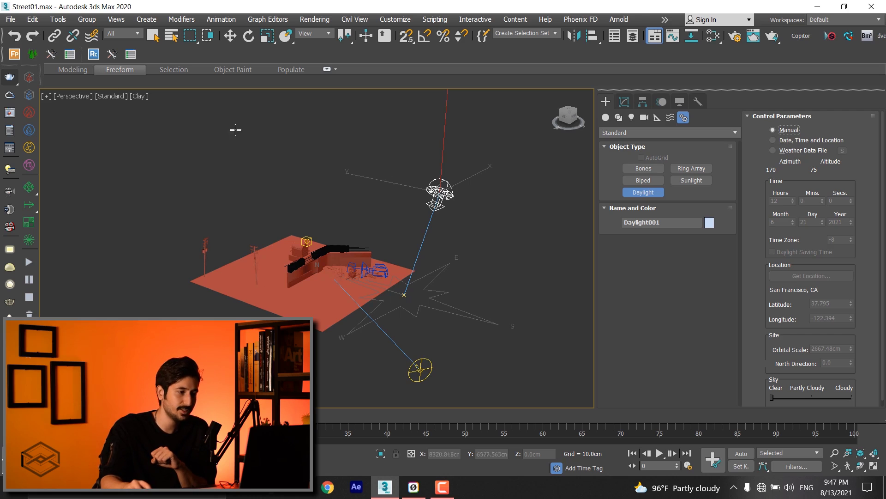
pyautogui.press('w')
pyautogui.moveTo(460, 185); pyautogui.dragTo(490, 220)
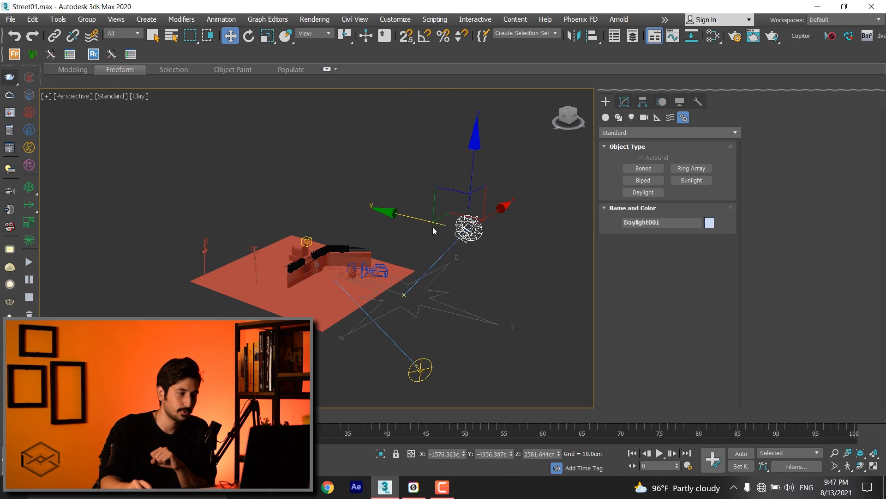
pyautogui.moveTo(488, 218); pyautogui.dragTo(416, 280)
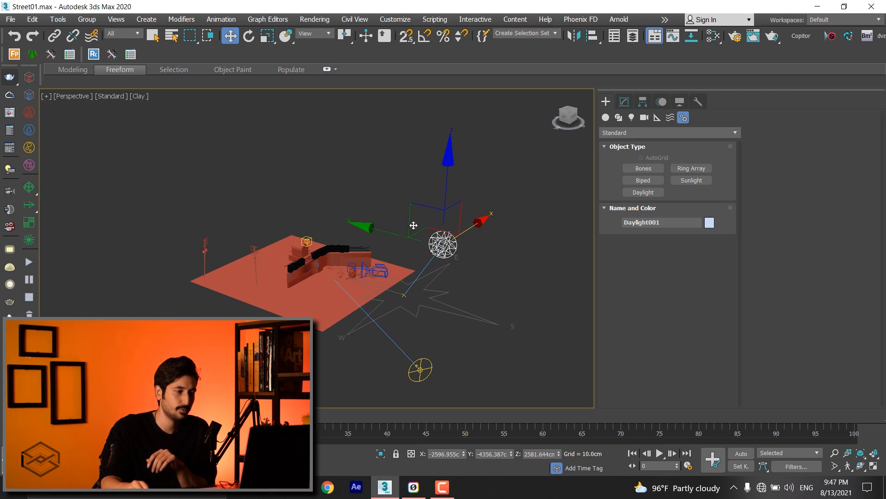
# Render a test frame, then close the V-Ray frame buffer and messages windows
pyautogui.click(7, 78)
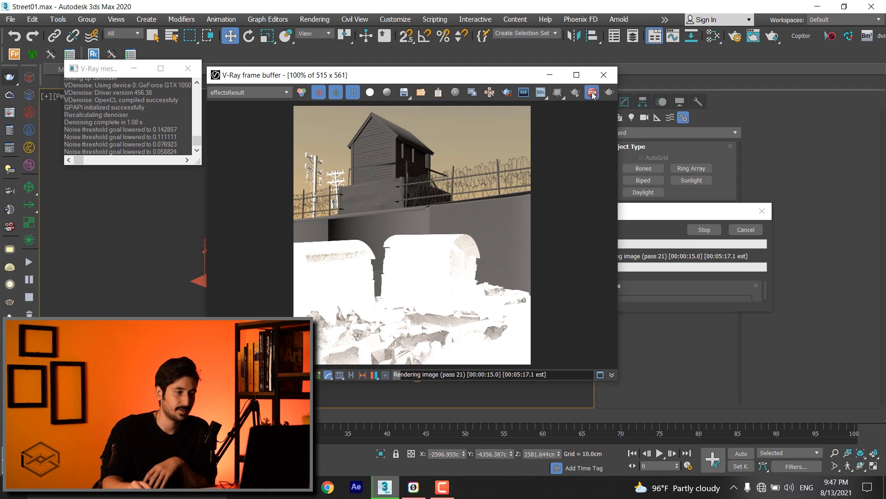
pyautogui.click(604, 75)
pyautogui.click(188, 69)
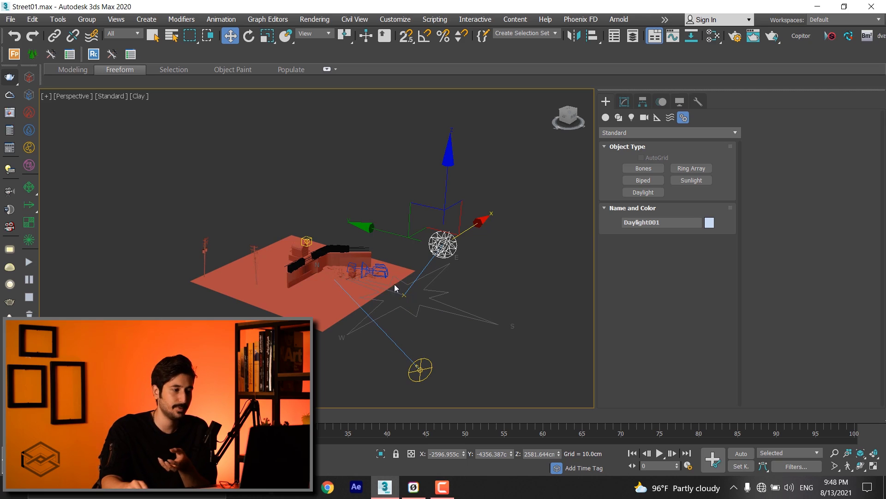
pyautogui.click(385, 274)
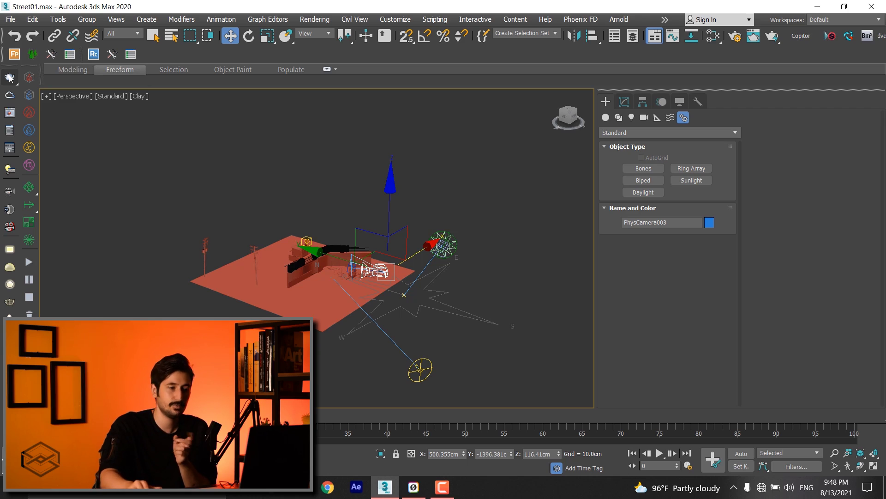
# Select Daylight001 and set its Position to Date, Time and Location in the Modify panel
pyautogui.click(408, 135)
pyautogui.click(444, 243)
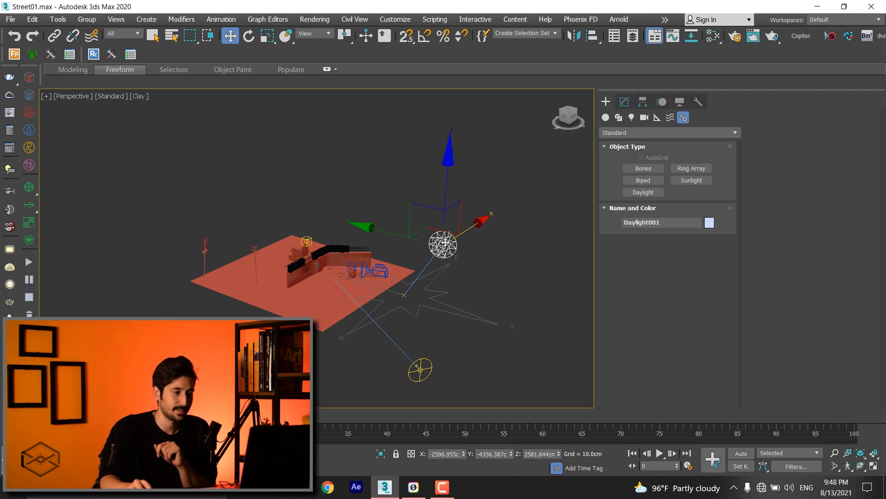
pyautogui.click(620, 99)
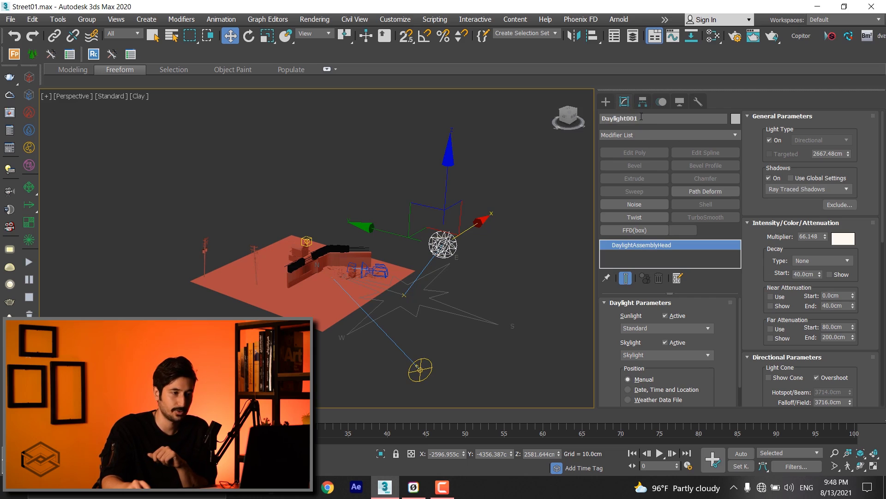
pyautogui.scroll(-5, 684, 199)
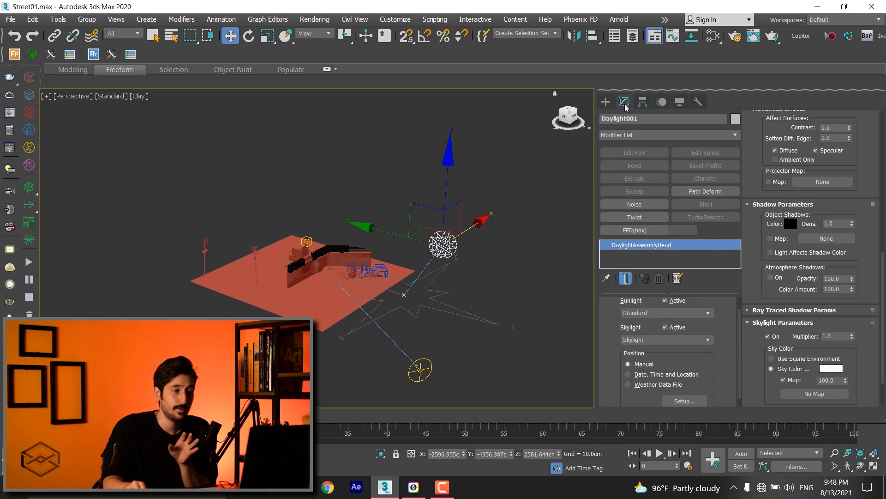
pyautogui.click(646, 377)
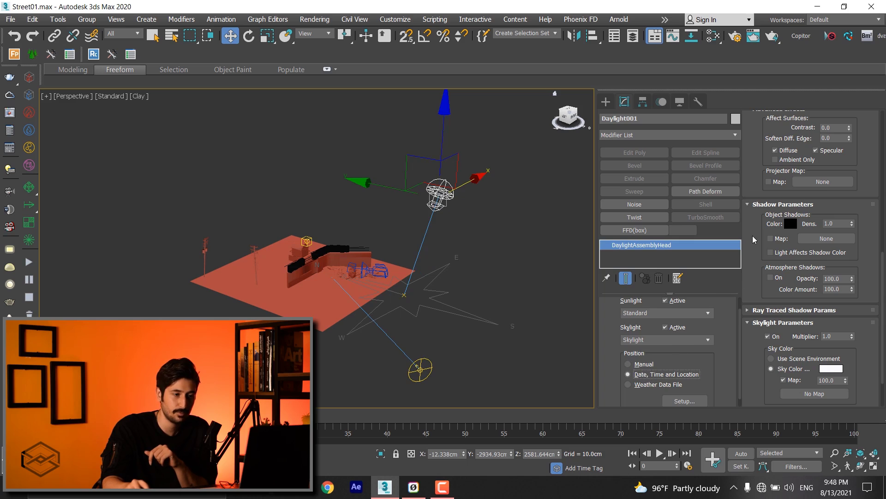
# Bring up Daylight001's time and location Control Parameters via Setup
pyautogui.scroll(5, 756, 371)
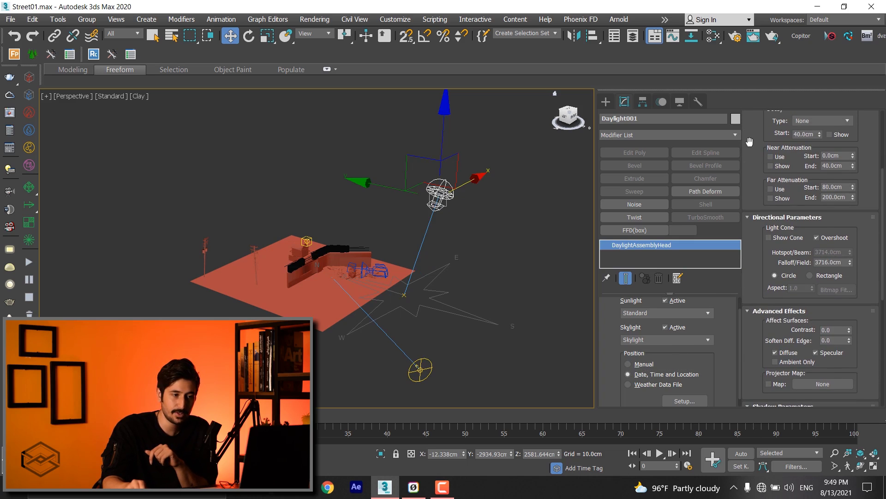
pyautogui.scroll(1, 751, 147)
pyautogui.scroll(2, 752, 217)
pyautogui.scroll(2, 752, 277)
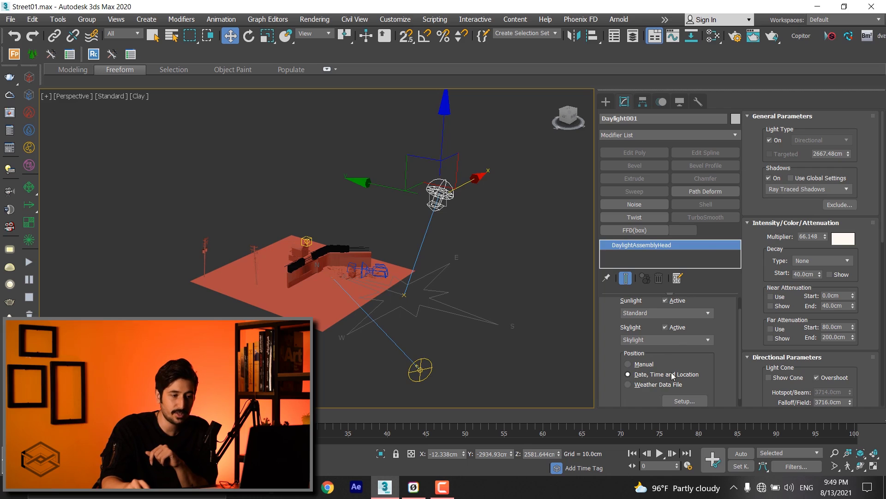
pyautogui.moveTo(757, 282); pyautogui.dragTo(764, 51)
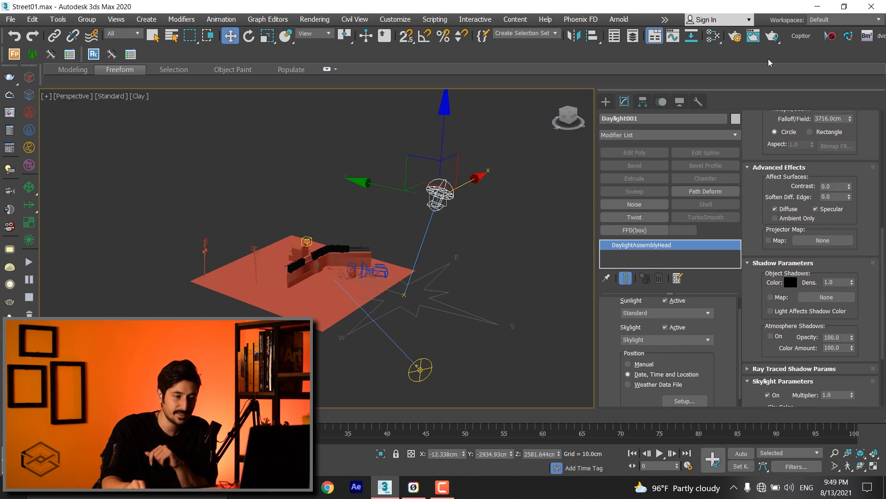
pyautogui.scroll(-1, 740, 351)
pyautogui.moveTo(759, 337); pyautogui.dragTo(757, 168)
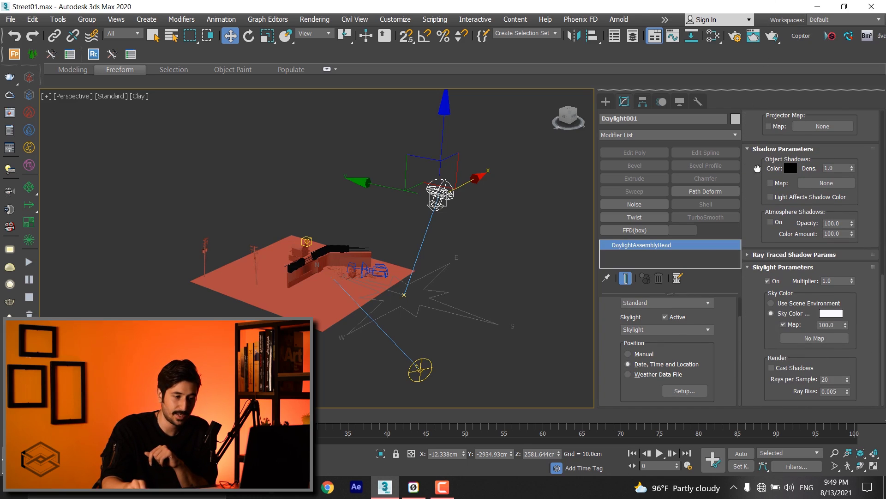
pyautogui.click(683, 391)
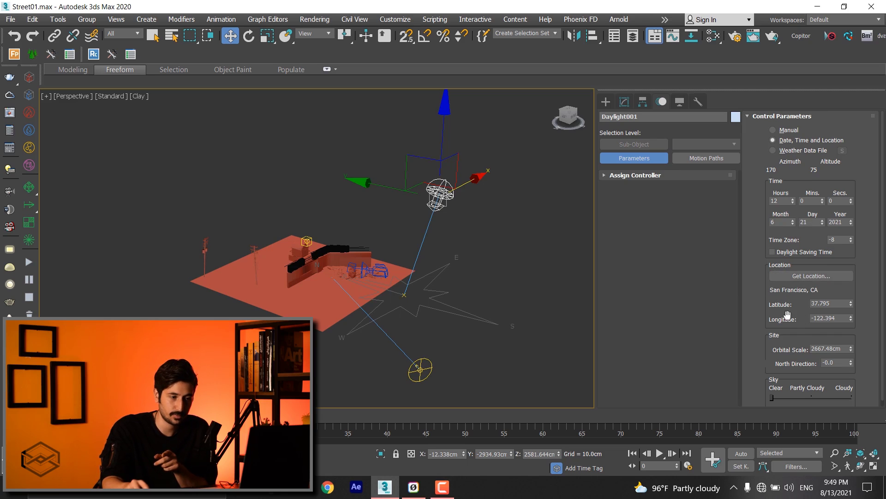
# Set the daylight location to San Diego, CA (latitude 32.815, longitude -117.136) from the map
pyautogui.click(799, 275)
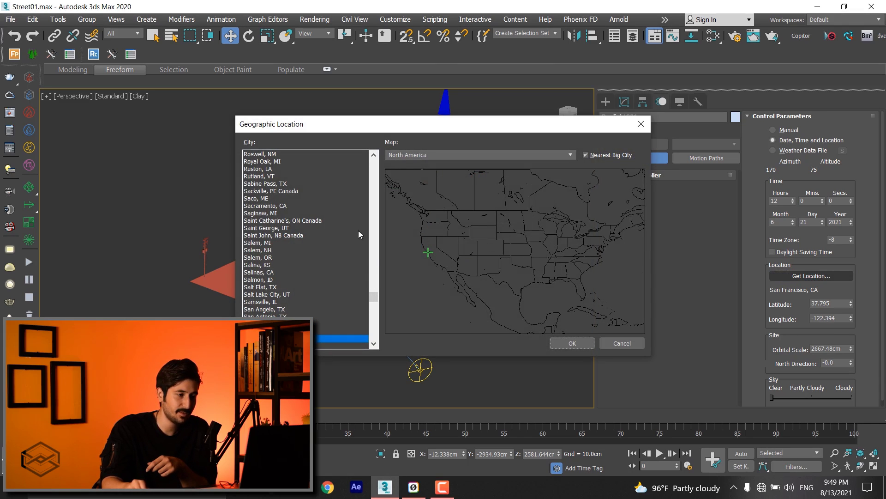
pyautogui.click(447, 270)
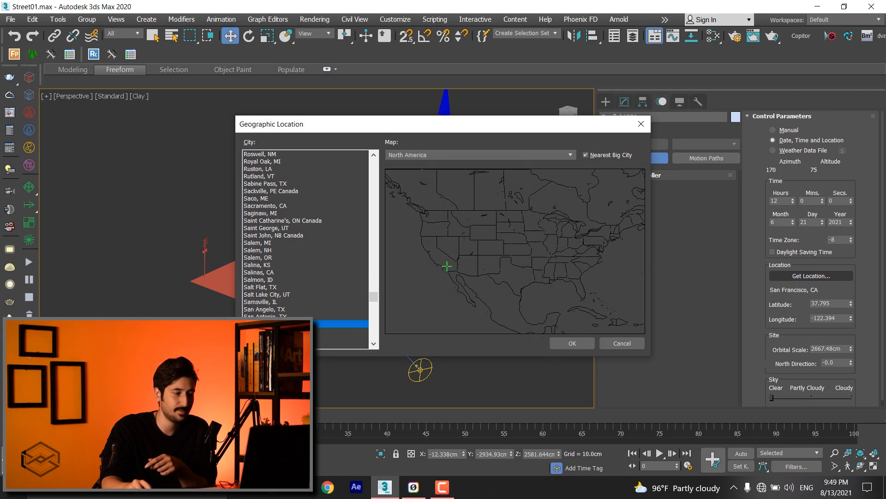
pyautogui.click(574, 344)
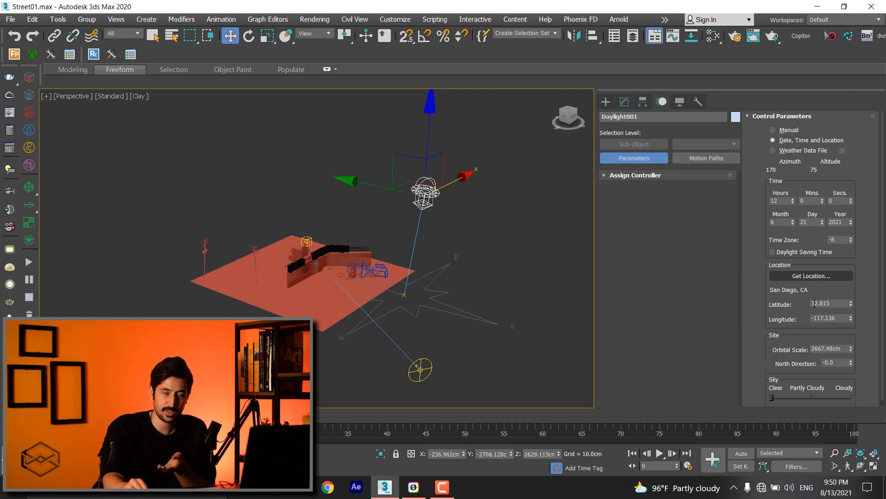
# Set the sun to April 21, 15:00, then switch it to Weather Data File positioning
pyautogui.click(793, 223)
pyautogui.click(793, 224)
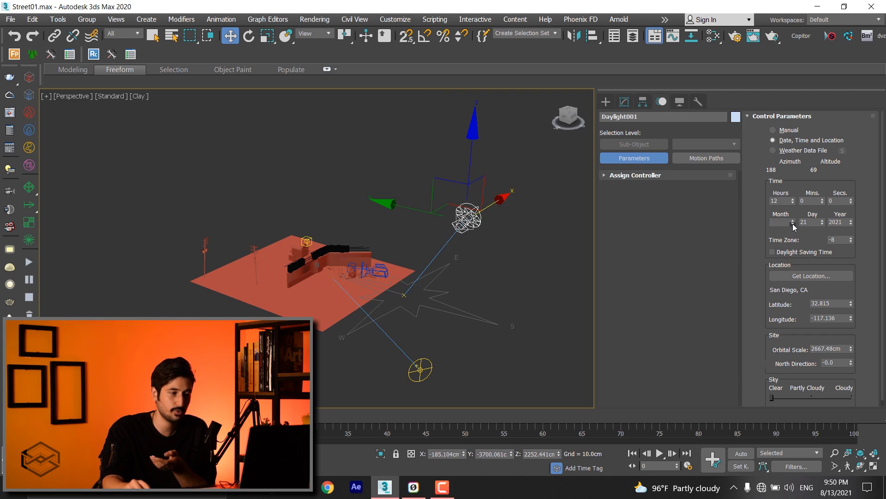
pyautogui.click(793, 223)
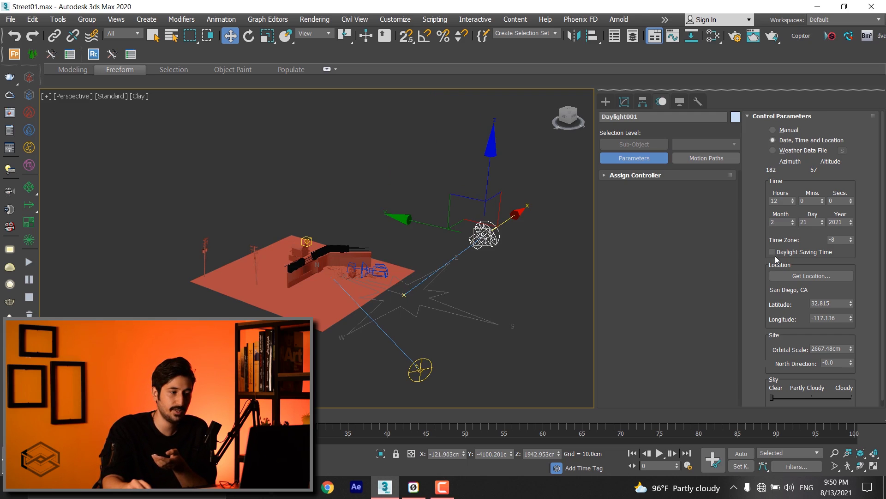
pyautogui.click(793, 223)
pyautogui.click(793, 220)
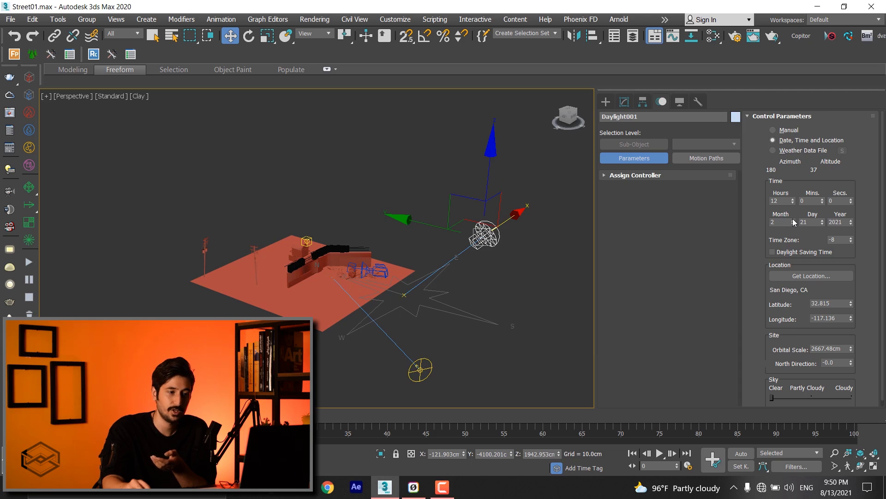
pyautogui.click(793, 220)
pyautogui.click(793, 220)
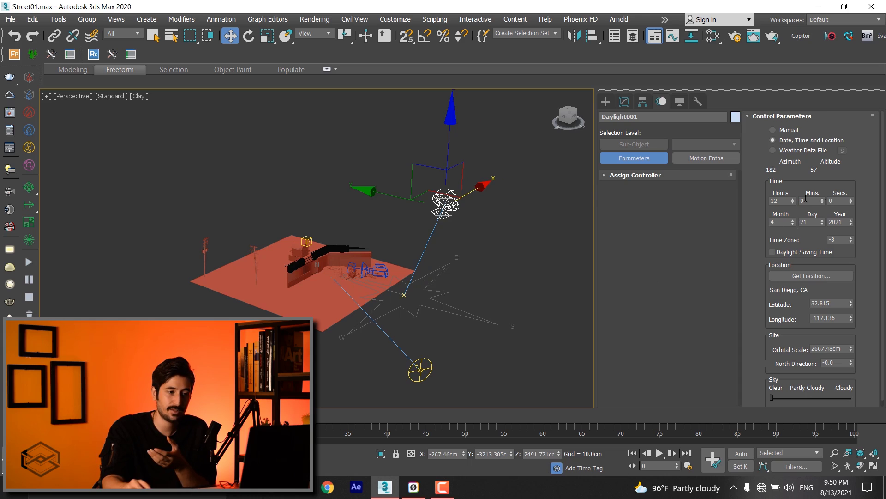
pyautogui.click(792, 198)
pyautogui.click(791, 198)
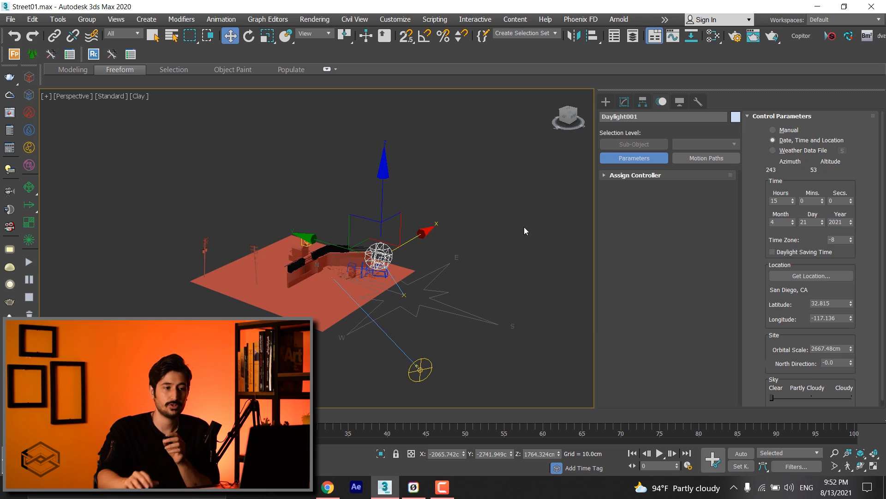
pyautogui.click(780, 150)
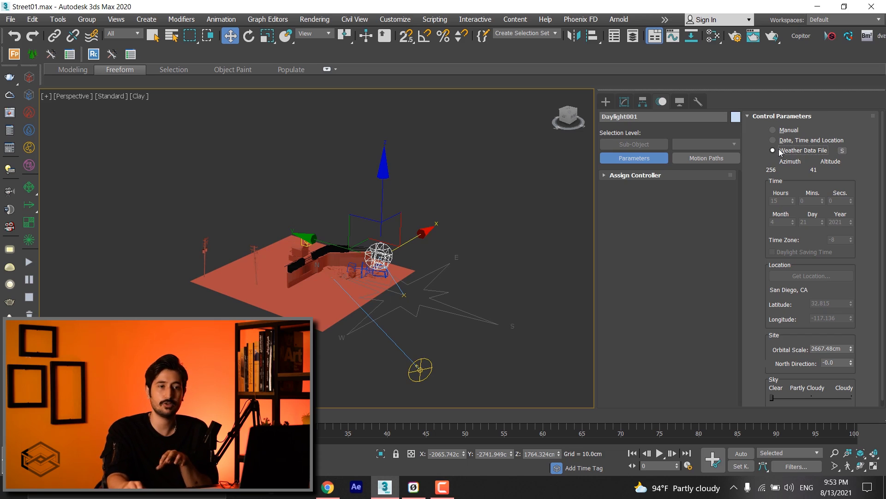
pyautogui.click(327, 490)
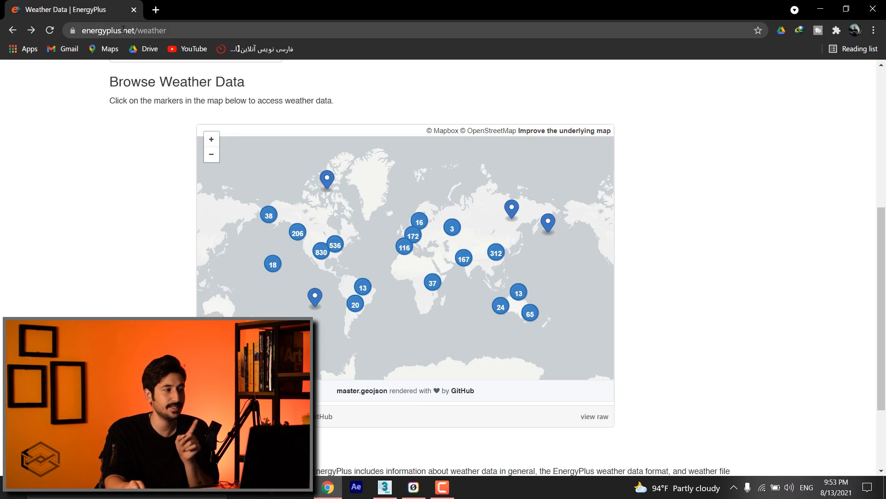
pyautogui.scroll(5, 224, 92)
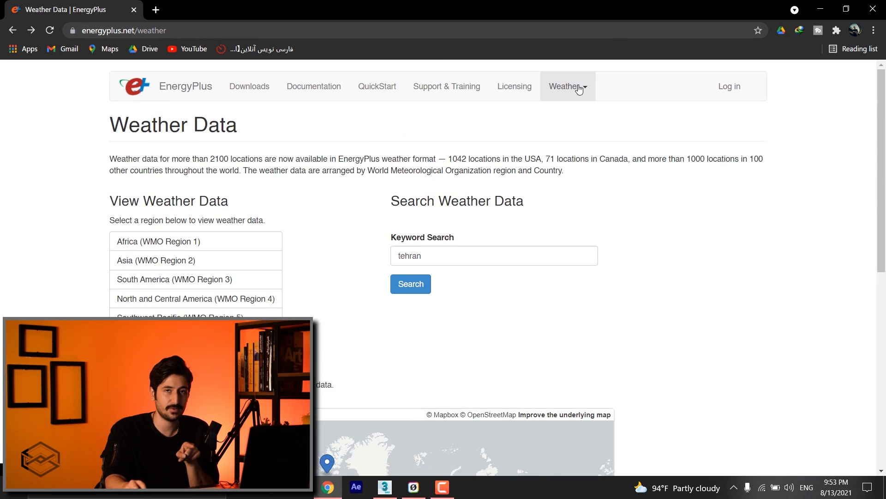
pyautogui.doubleClick(442, 258)
pyautogui.scroll(-2, 520, 216)
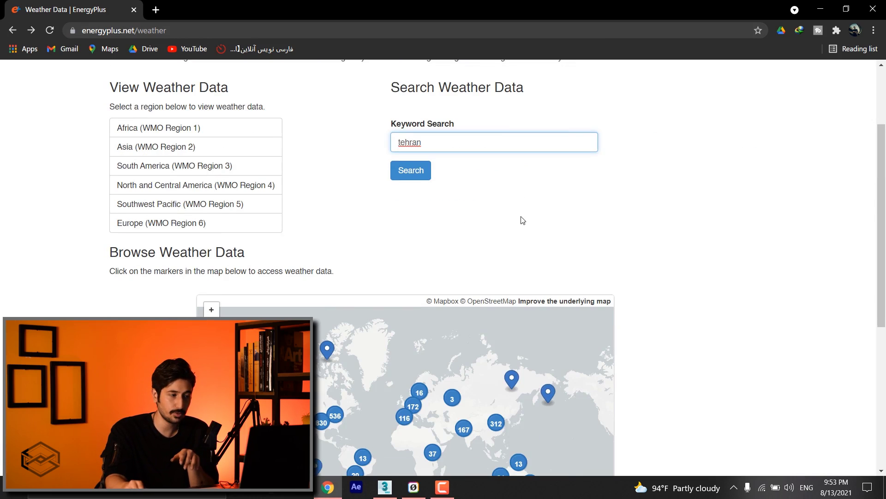
pyautogui.scroll(2, 456, 410)
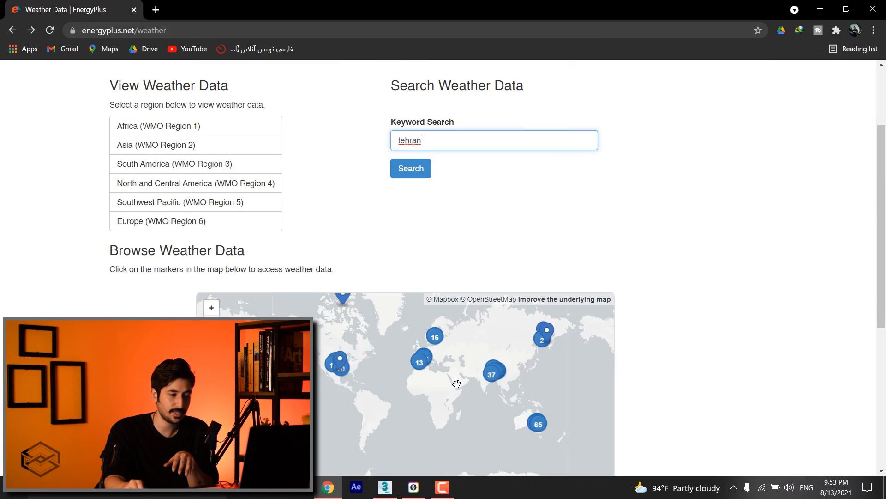
pyautogui.scroll(-2, 443, 415)
pyautogui.click(441, 342)
pyautogui.click(373, 352)
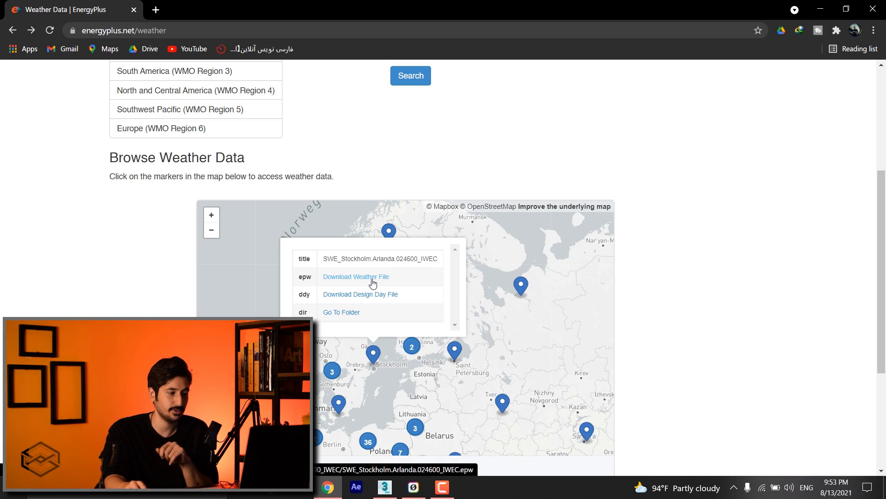
pyautogui.click(385, 487)
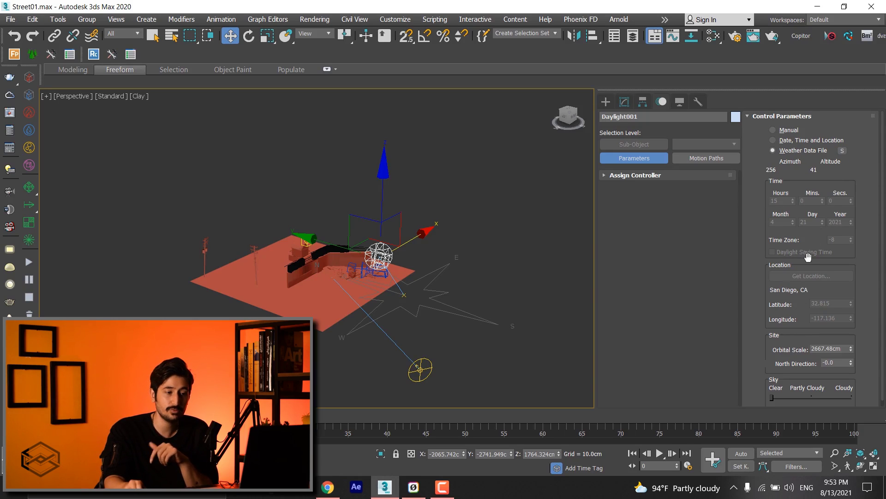
# Load IRN_Tehran-Mehrabad.407540_ITMY.epw from Downloads into Configure Weather Data
pyautogui.click(842, 151)
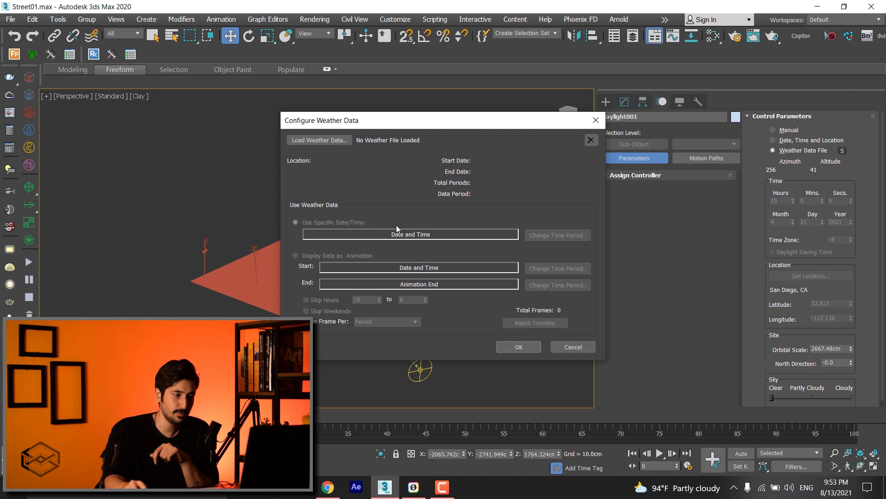
pyautogui.click(319, 140)
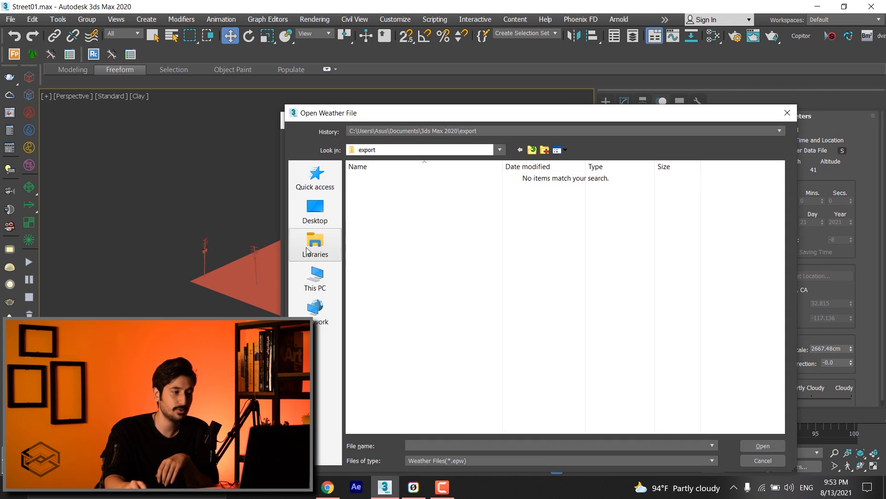
pyautogui.click(315, 210)
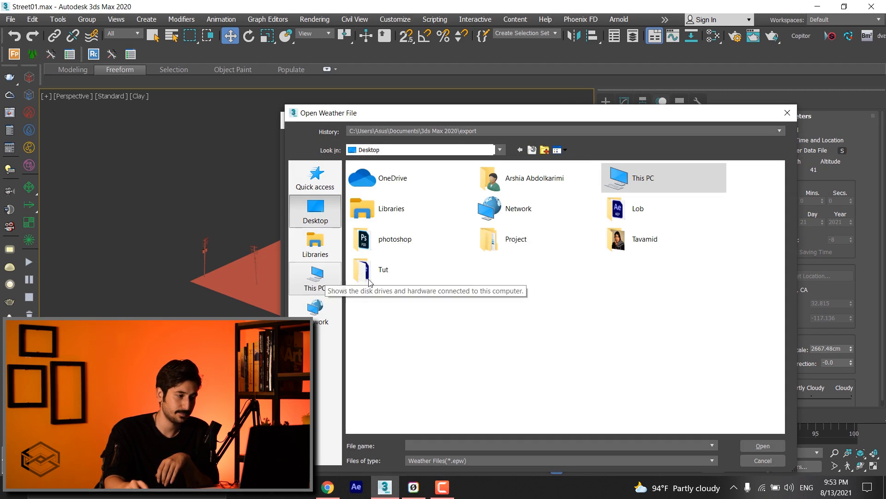
pyautogui.click(325, 295)
pyautogui.click(321, 279)
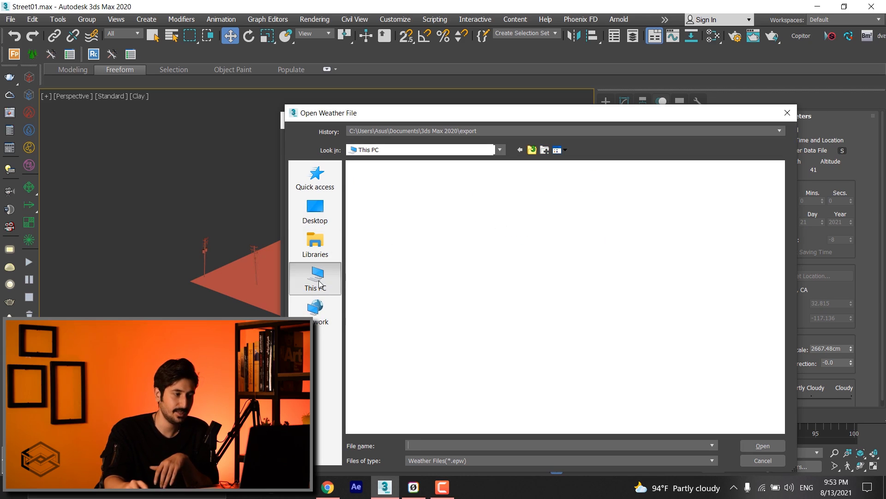
pyautogui.doubleClick(397, 220)
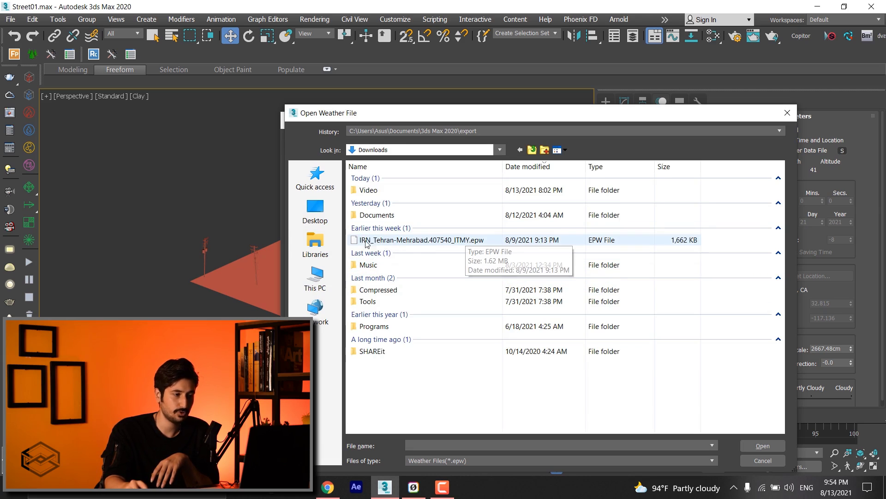
pyautogui.click(433, 241)
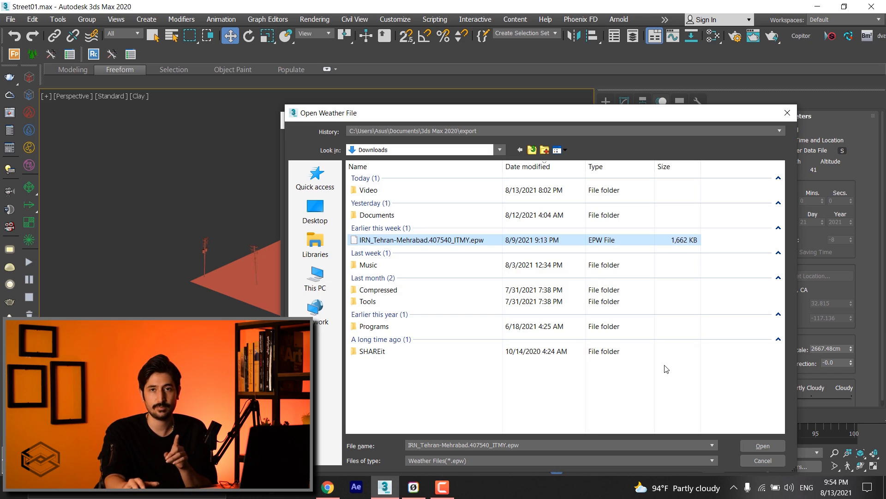
pyautogui.click(774, 450)
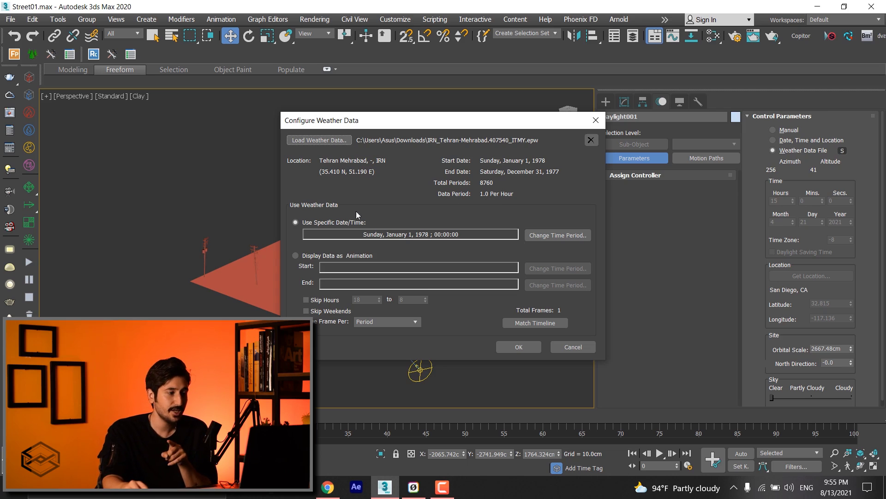
# Apply the Tehran weather file (35.41 N, 51.19 E) to the daylight and reopen its weather configuration
pyautogui.click(519, 347)
pyautogui.scroll(-2, 389, 279)
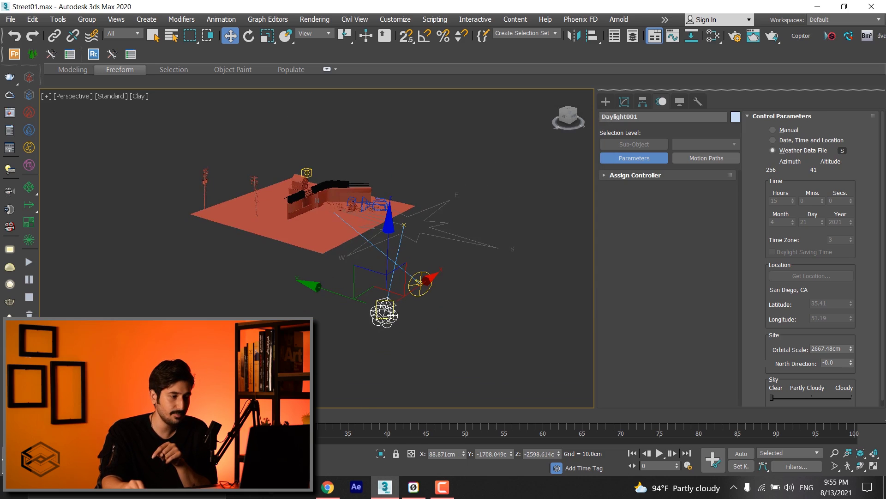
pyautogui.scroll(-1, 390, 279)
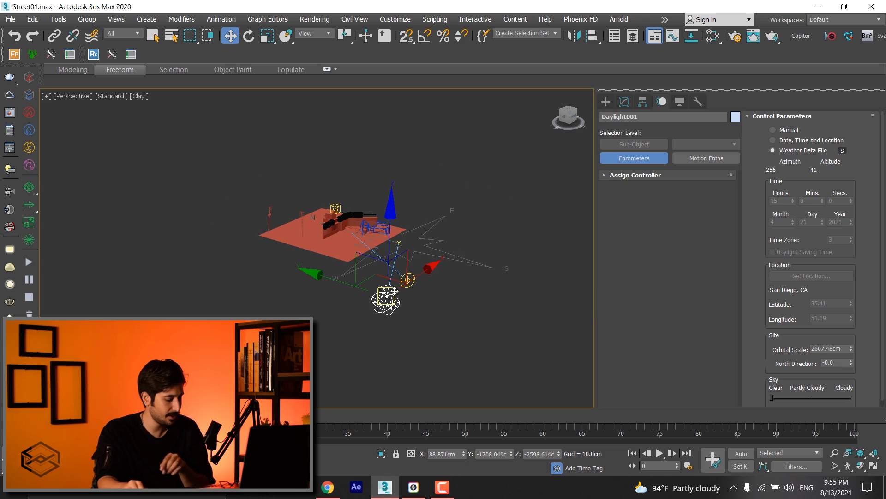
pyautogui.moveTo(389, 278)
pyautogui.keyDown('alt'); pyautogui.mouseDown(button='middle')
pyautogui.moveTo(422, 273)
pyautogui.moveTo(421, 283)
pyautogui.mouseUp(button='middle'); pyautogui.keyUp('alt')
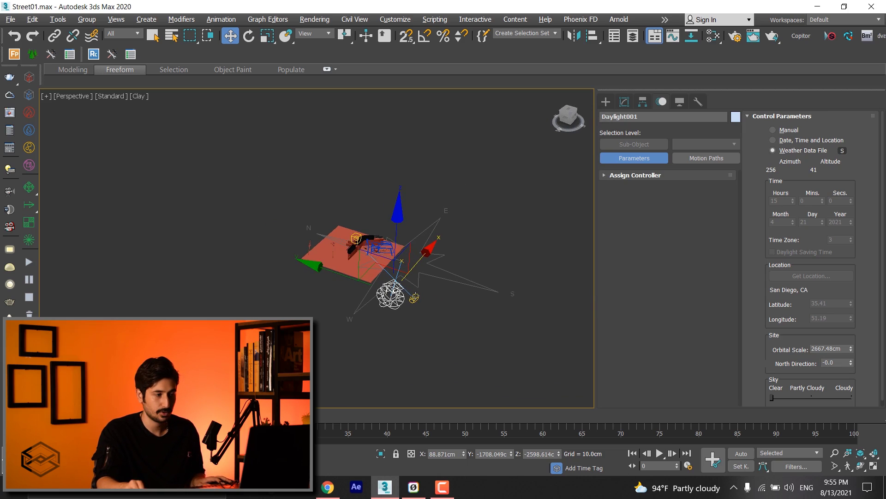
pyautogui.click(842, 150)
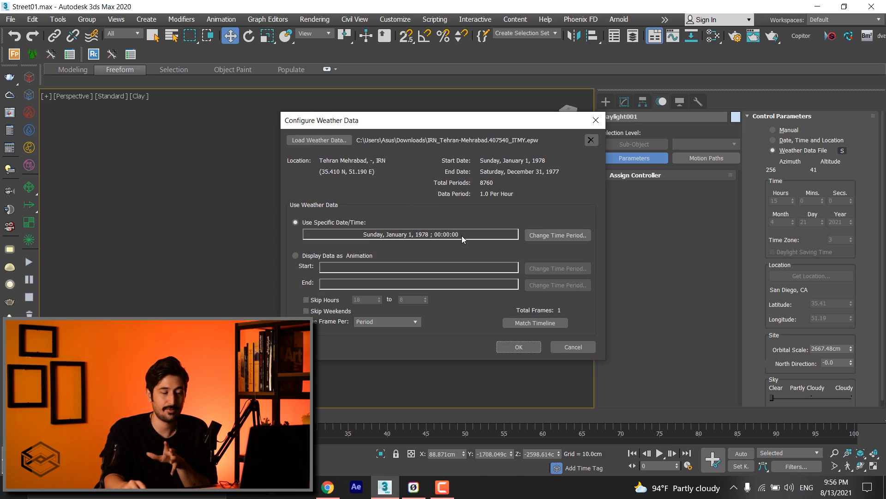
pyautogui.click(550, 235)
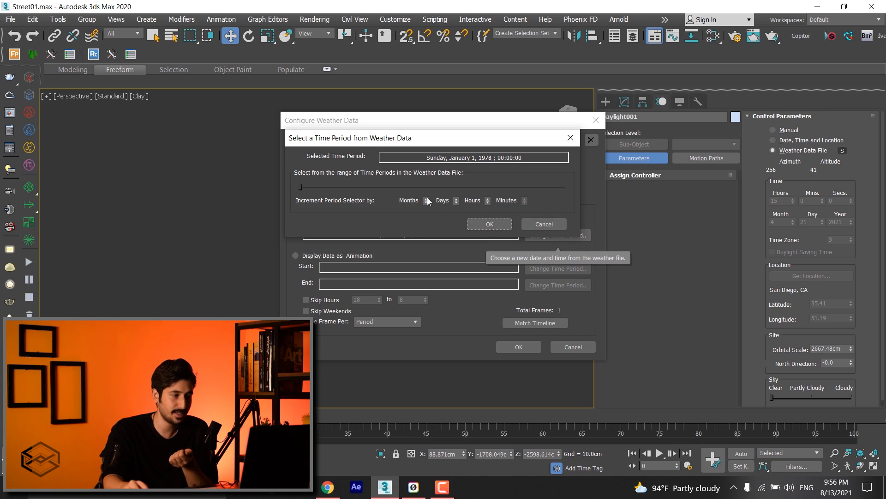
# Set the weather time period to Sunday, January 15, 1978, 15:00
pyautogui.click(457, 198)
pyautogui.click(456, 198)
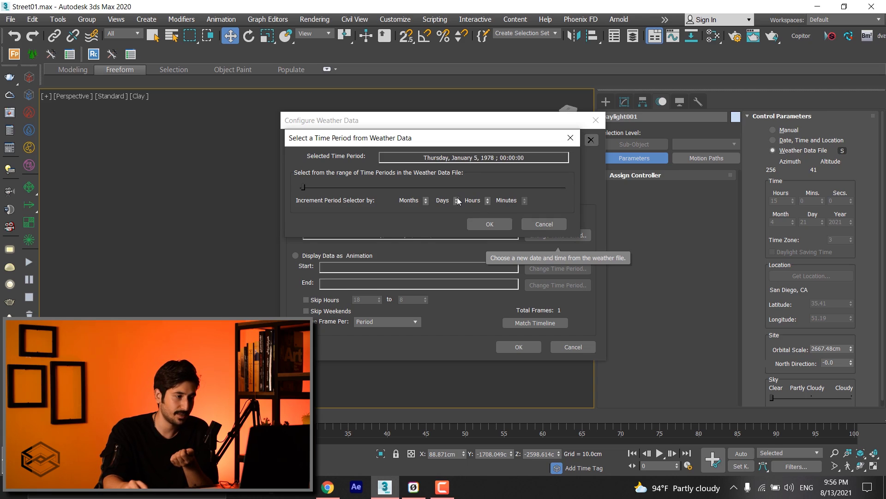
pyautogui.click(456, 198)
pyautogui.click(457, 198)
pyautogui.click(456, 198)
pyautogui.click(456, 198)
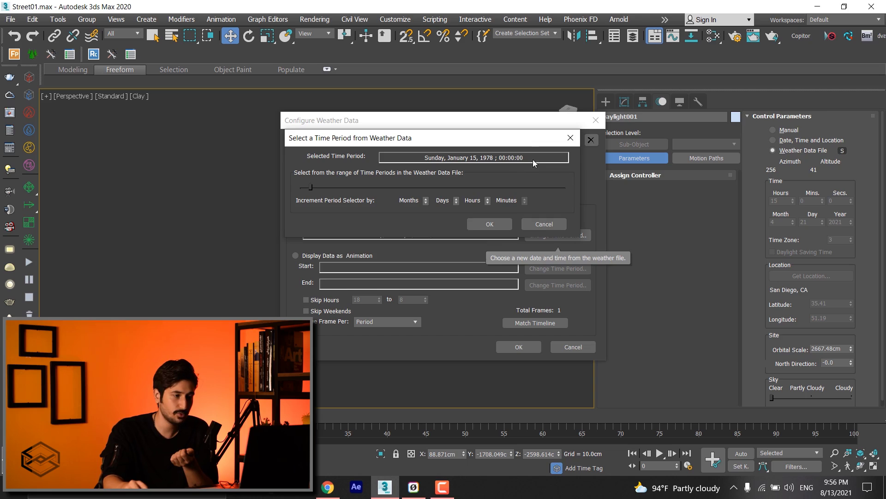
pyautogui.click(488, 198)
pyautogui.click(487, 198)
pyautogui.click(487, 199)
pyautogui.click(487, 198)
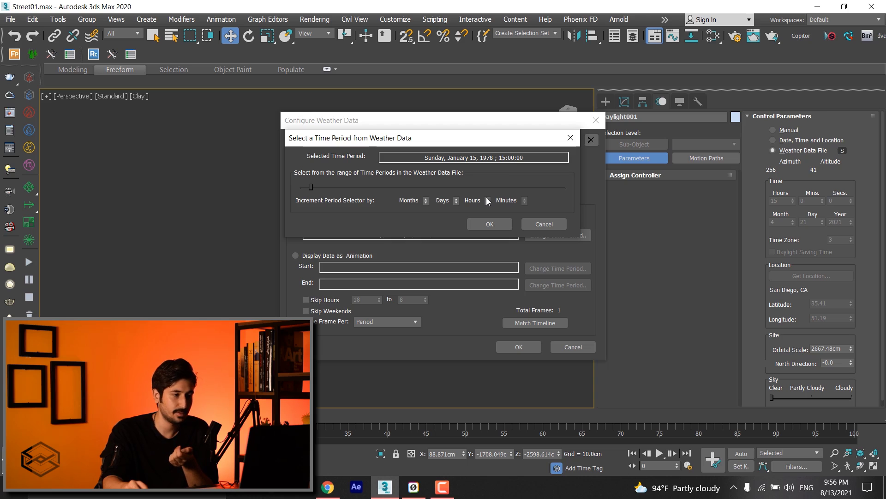
pyautogui.click(489, 224)
# Apply the weather settings so the daylight location reads Tehran Mehrabad
pyautogui.click(525, 350)
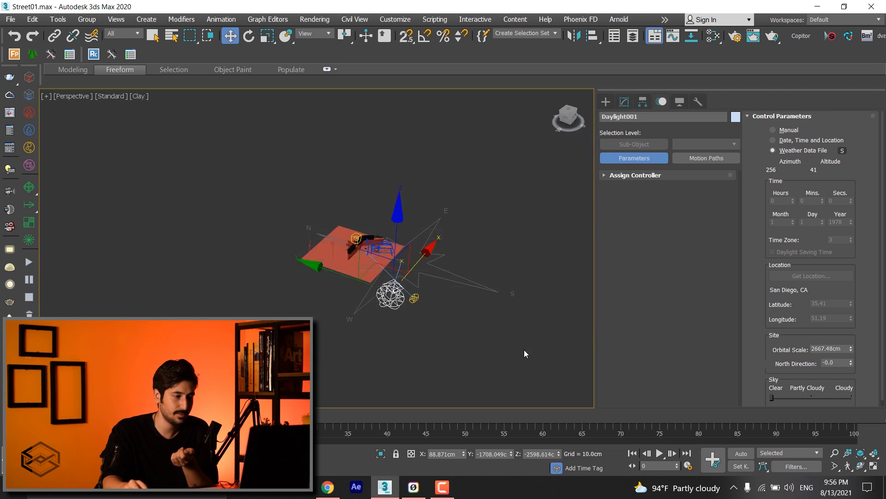
pyautogui.moveTo(437, 294)
pyautogui.keyDown('alt'); pyautogui.mouseDown(button='middle')
pyautogui.moveTo(447, 233)
pyautogui.moveTo(461, 220)
pyautogui.mouseUp(button='middle'); pyautogui.keyUp('alt')
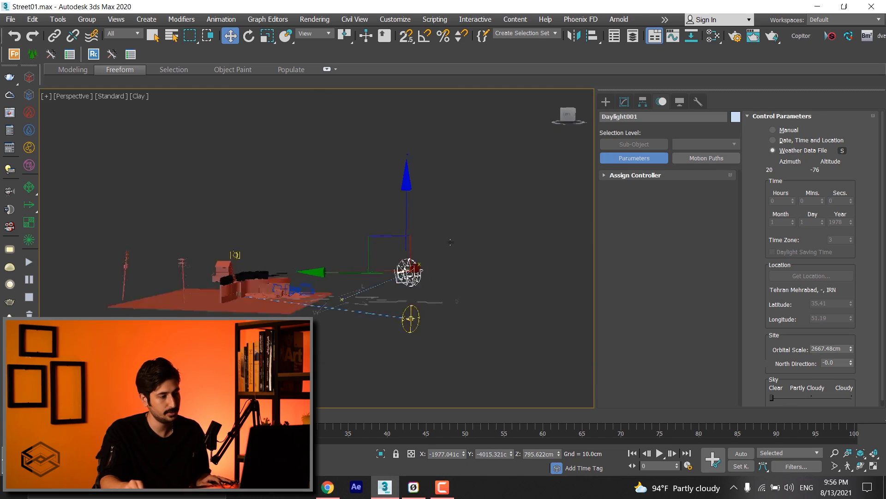
pyautogui.click(843, 150)
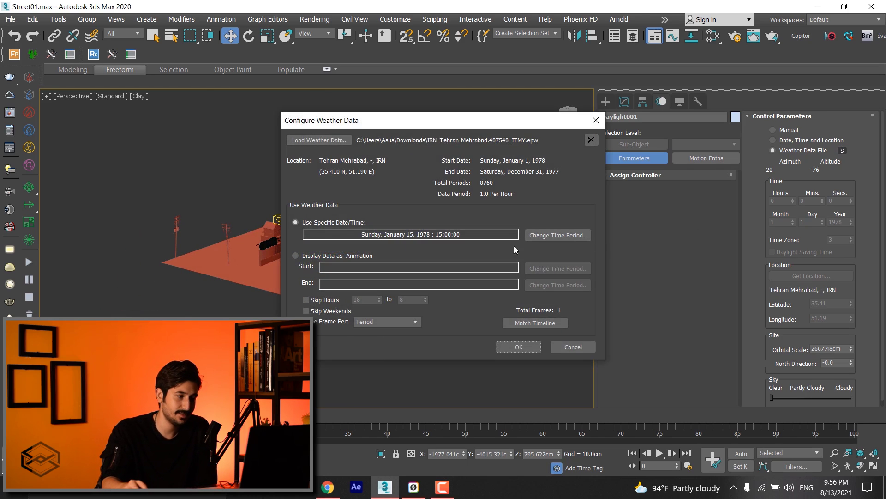
# Change the weather time to January 15, 1978, 18:00 and apply it to the daylight
pyautogui.click(558, 235)
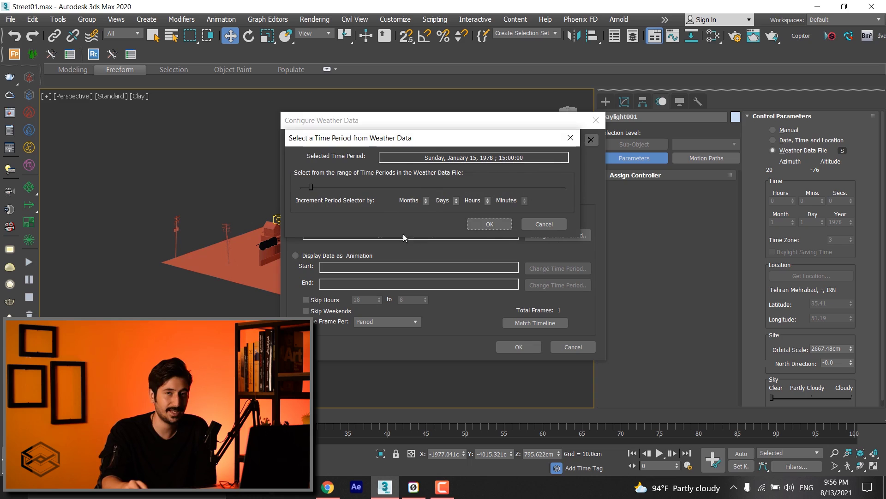
pyautogui.click(544, 228)
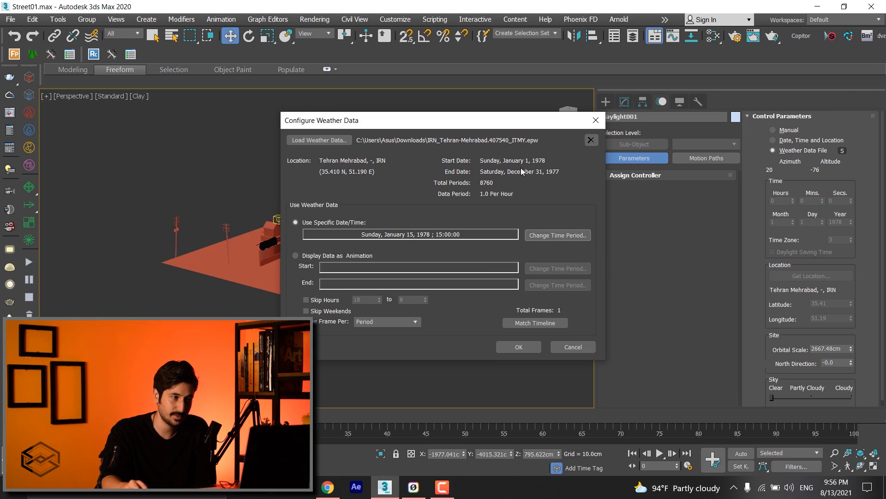
pyautogui.click(569, 236)
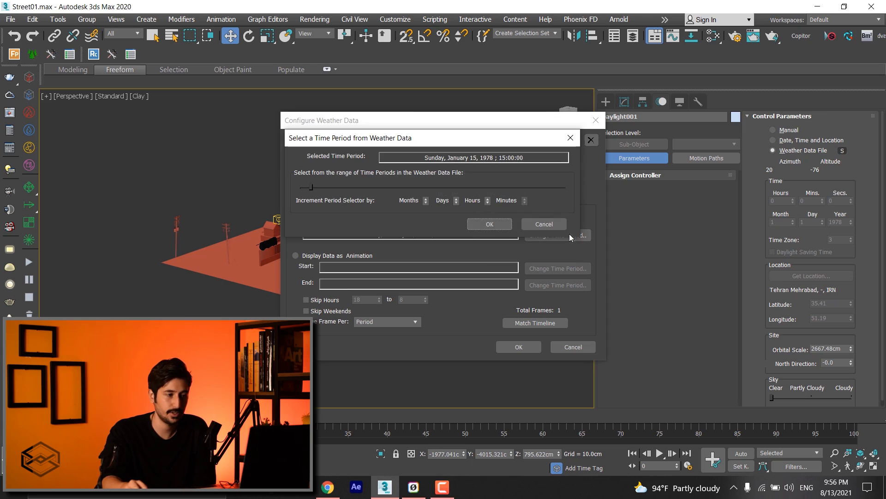
pyautogui.click(487, 198)
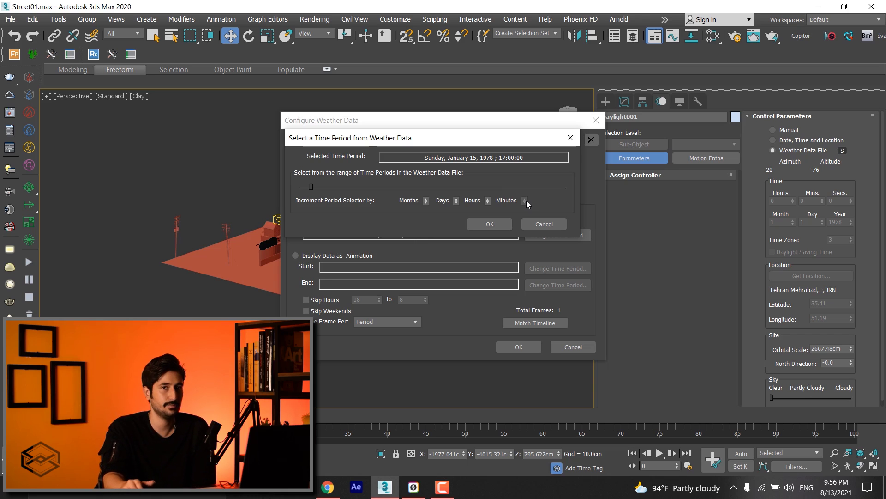
pyautogui.click(489, 224)
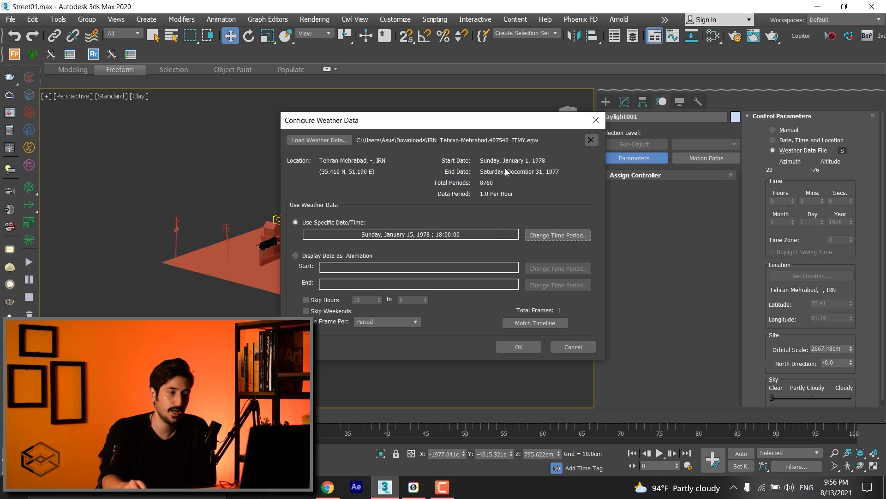
pyautogui.click(528, 347)
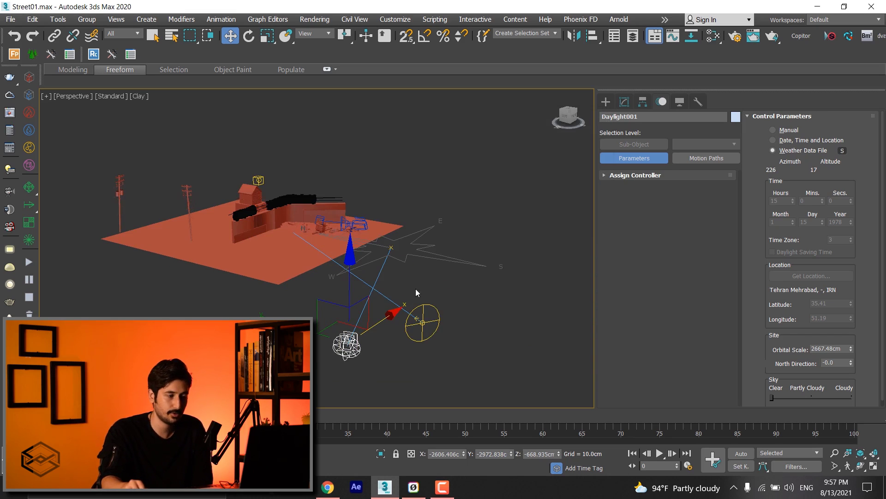
# Orbit the view, reopen the daylight's weather data settings and choose Display Data as Animation
pyautogui.keyDown('alt'); pyautogui.moveTo(416, 292); pyautogui.dragTo(406, 292, button='middle'); pyautogui.keyUp('alt')
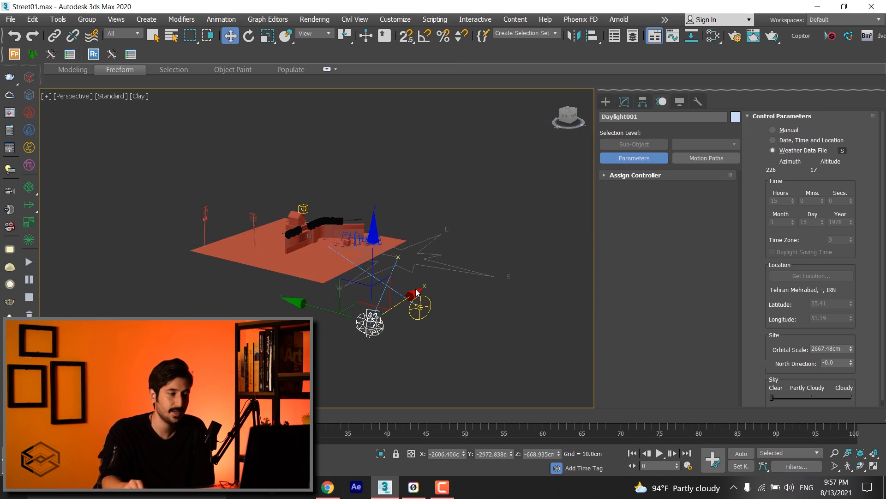
pyautogui.click(842, 151)
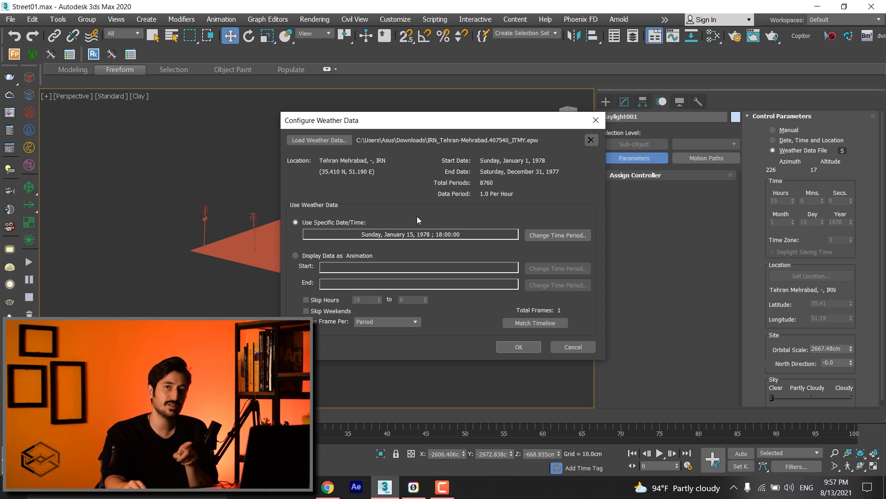
pyautogui.click(312, 258)
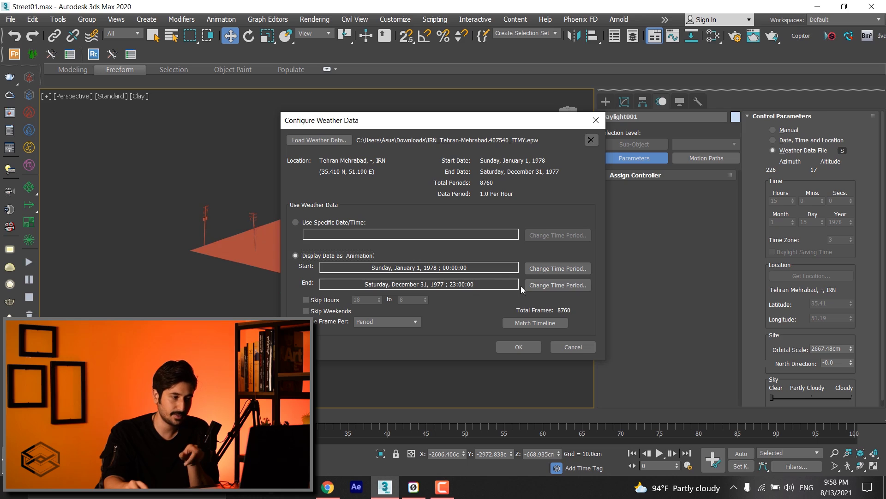
# Move the weather animation's end date back to January 1, 1978 (24 frames), then cancel the dialog
pyautogui.click(538, 284)
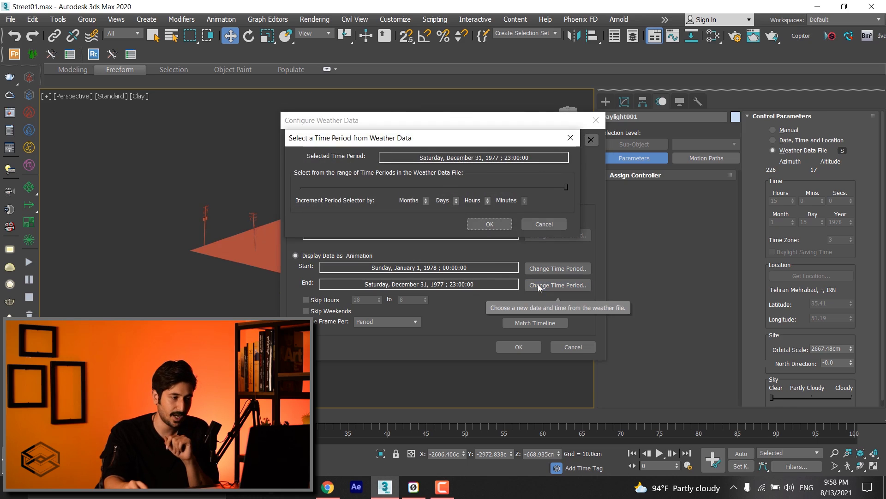
pyautogui.click(459, 199)
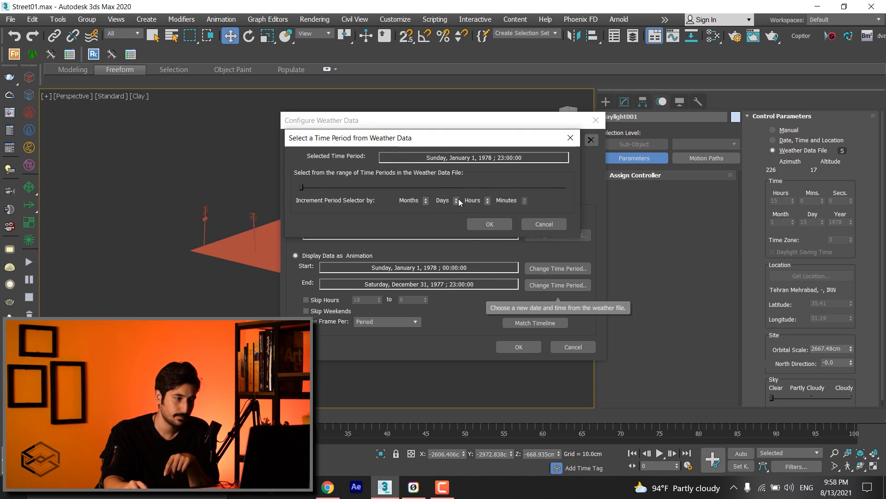
pyautogui.click(489, 223)
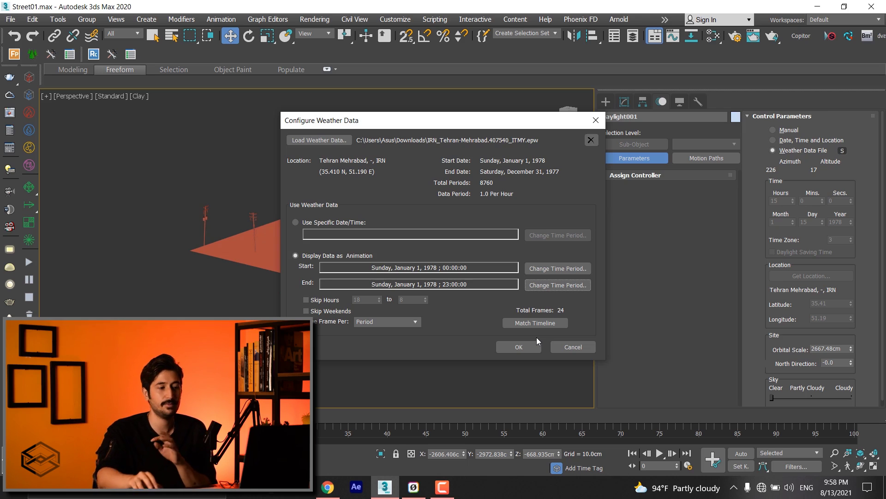
pyautogui.click(560, 347)
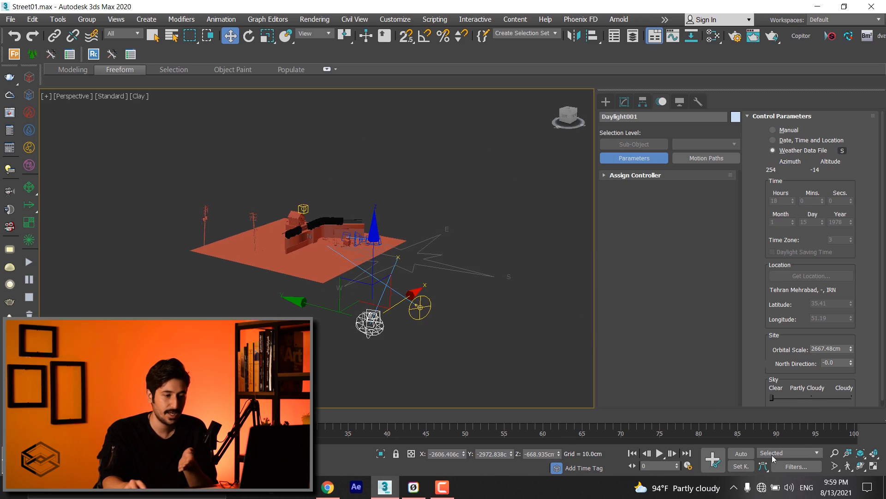
# Open Time Configuration to view its NTSC, 0–100 frame settings
pyautogui.click(687, 466)
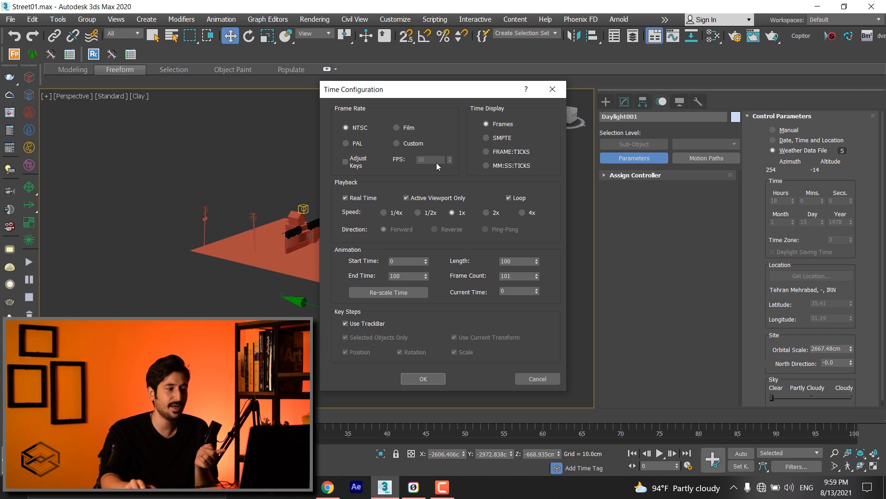
# Set the scene frame rate to Custom 25 FPS and confirm Time Configuration
pyautogui.click(367, 144)
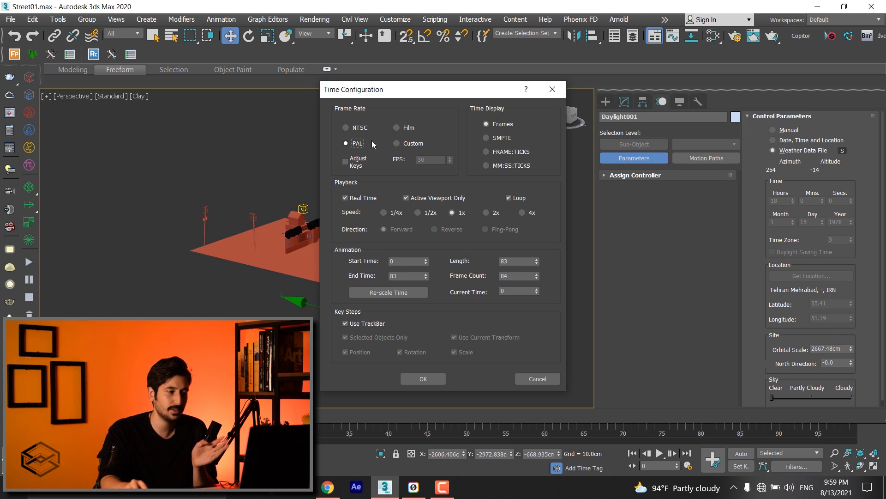
pyautogui.click(400, 131)
pyautogui.click(397, 144)
pyautogui.doubleClick(418, 160)
pyautogui.write('25')
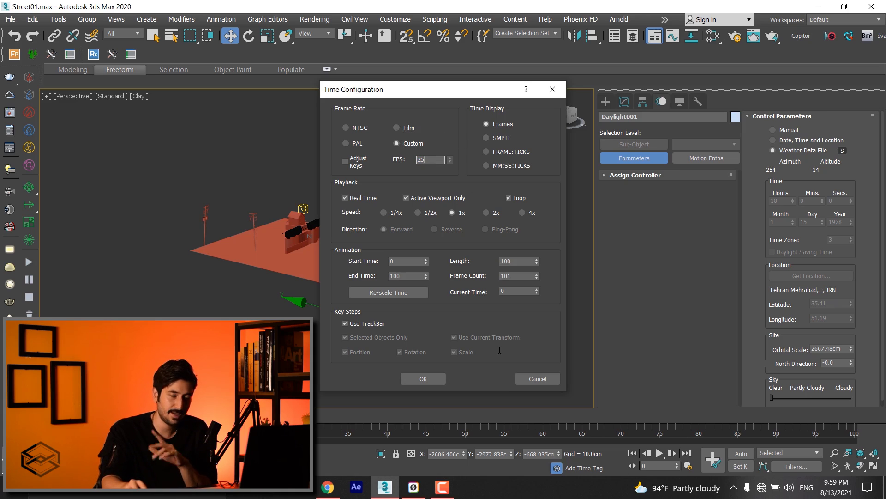
pyautogui.click(418, 379)
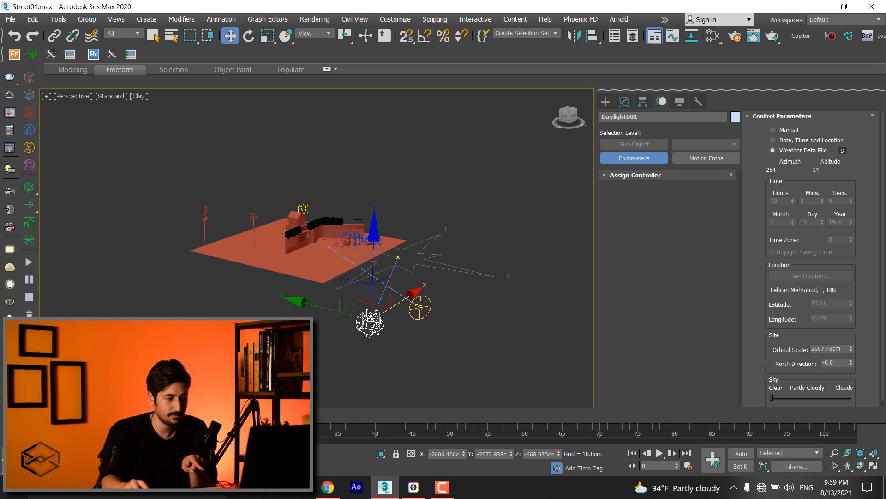
# Play and stop the animation, then enter 1000 as End Time in Time Configuration
pyautogui.press('/')
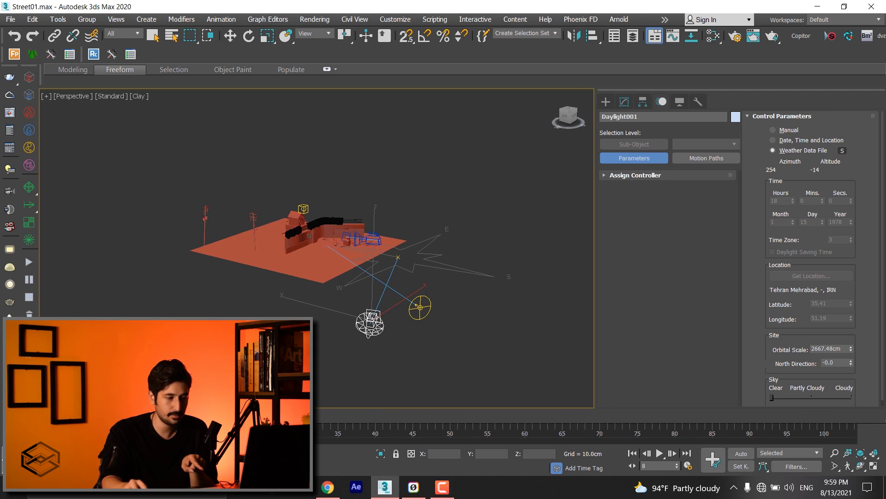
pyautogui.press('/')
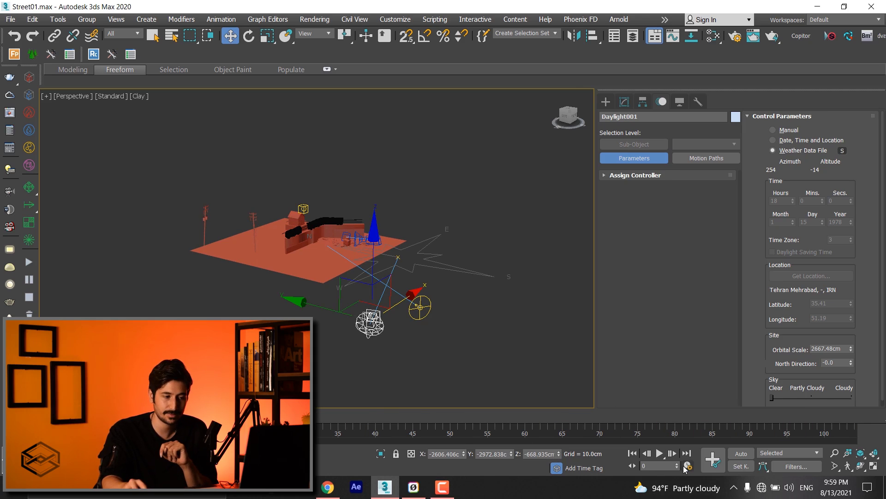
pyautogui.click(687, 465)
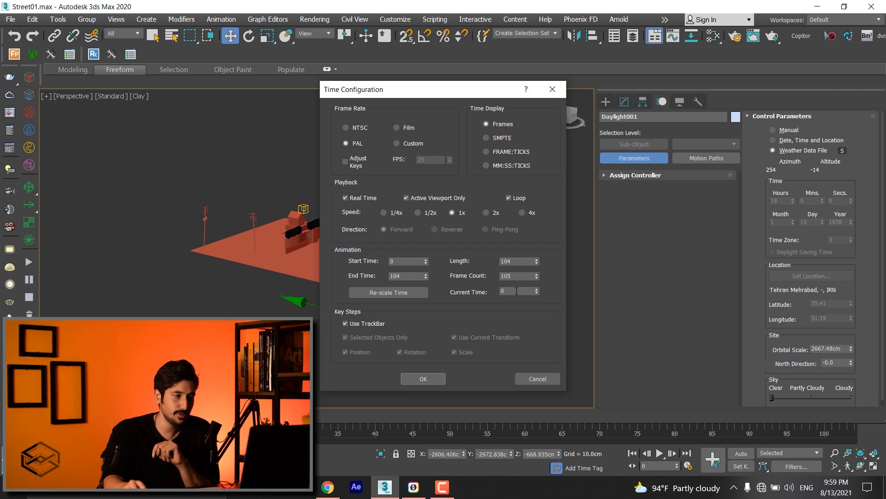
pyautogui.moveTo(409, 275); pyautogui.dragTo(389, 276)
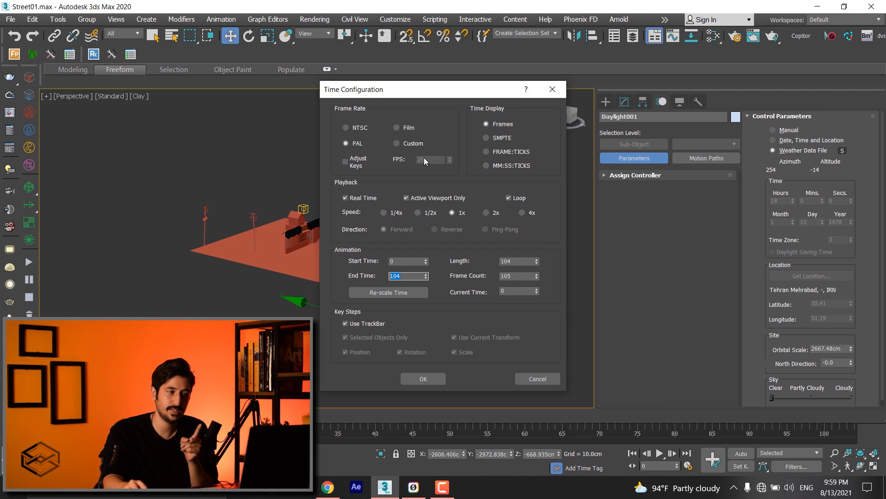
pyautogui.write('1000')
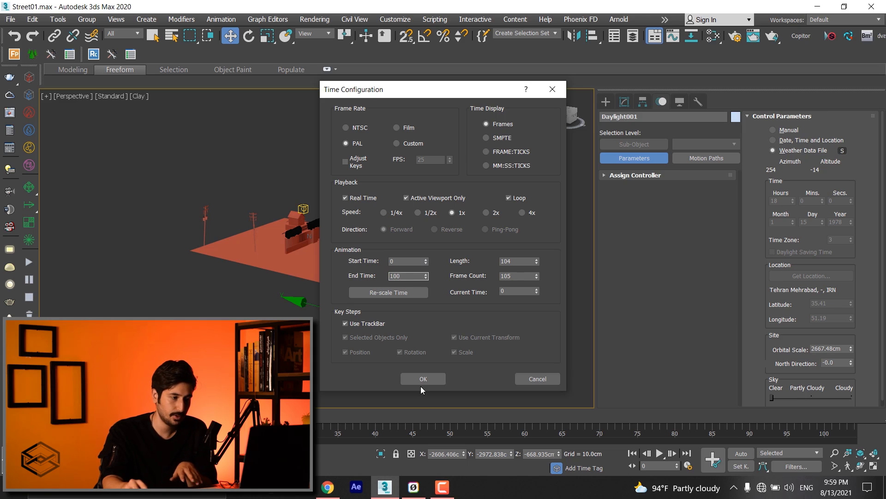
pyautogui.click(422, 379)
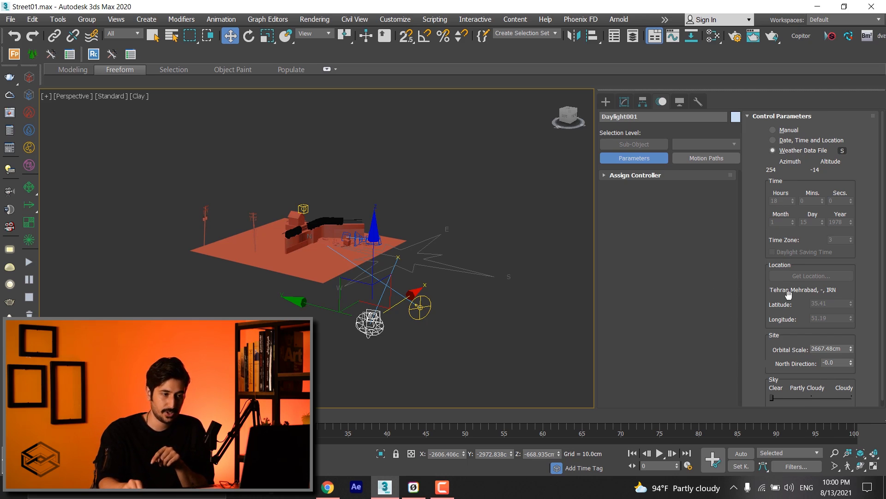
# Adjust the command panel and reopen the daylight's weather data settings
pyautogui.moveTo(789, 294); pyautogui.dragTo(788, 288)
pyautogui.moveTo(813, 181); pyautogui.dragTo(813, 184)
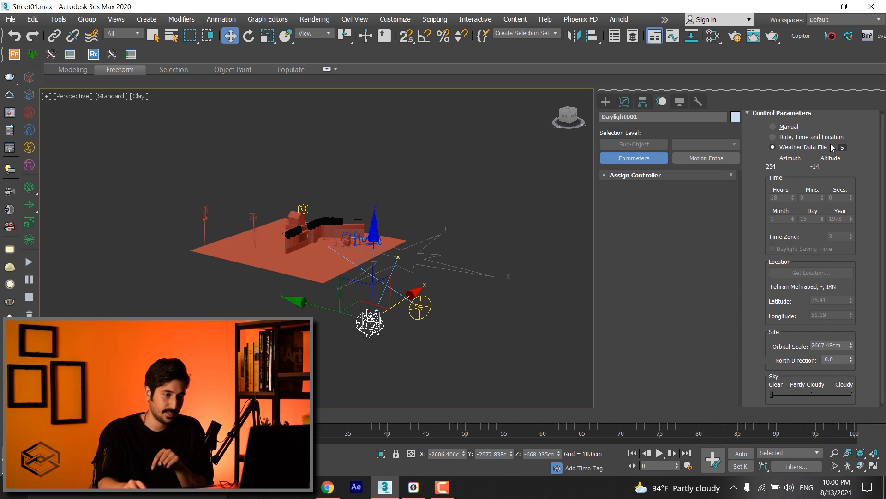
pyautogui.click(842, 148)
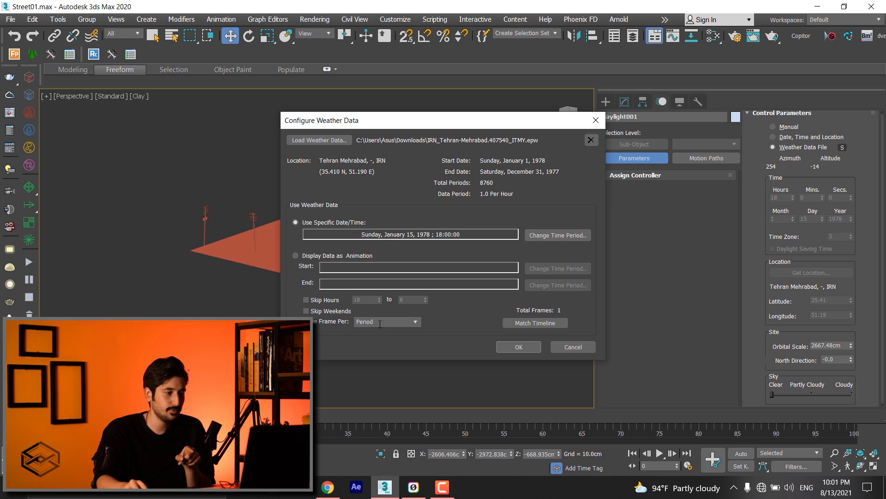
# Try one Day per frame for the weather data, then revert to one Period per frame
pyautogui.click(409, 322)
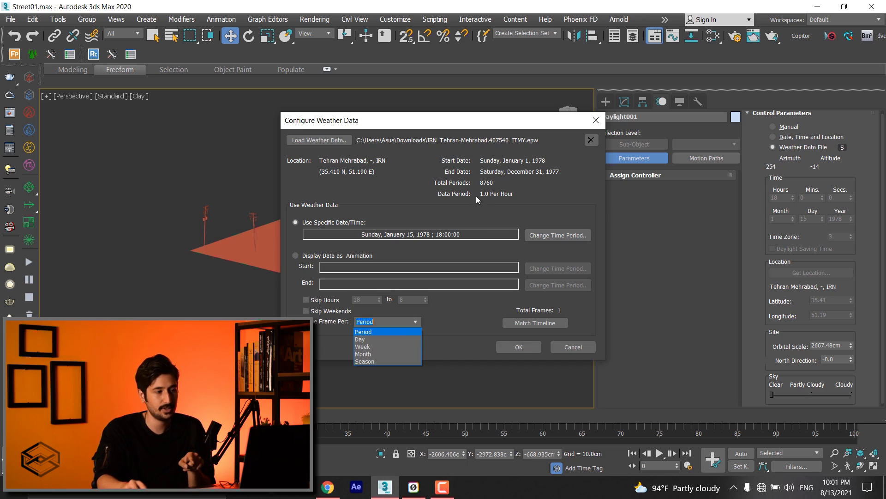
pyautogui.click(386, 338)
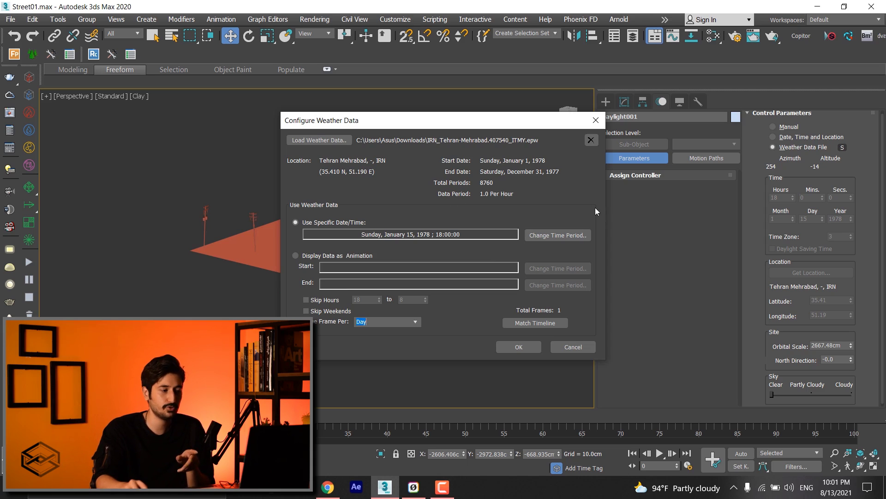
pyautogui.click(417, 323)
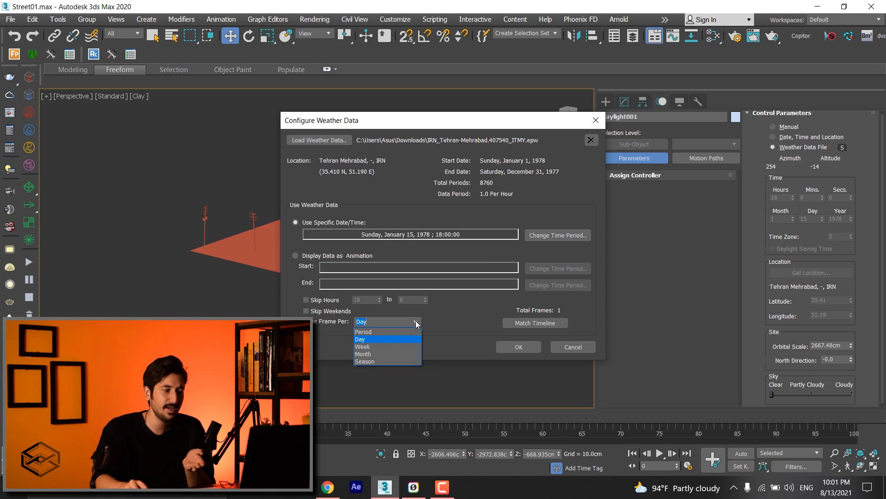
pyautogui.click(381, 330)
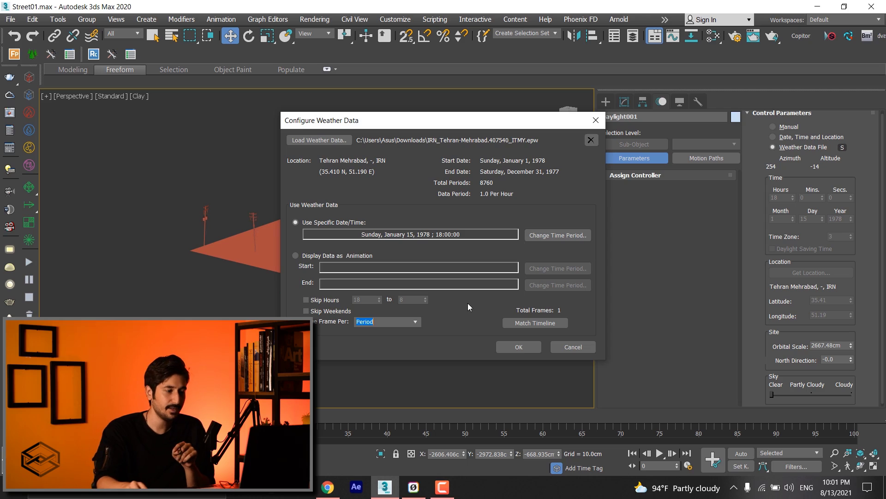
pyautogui.click(532, 327)
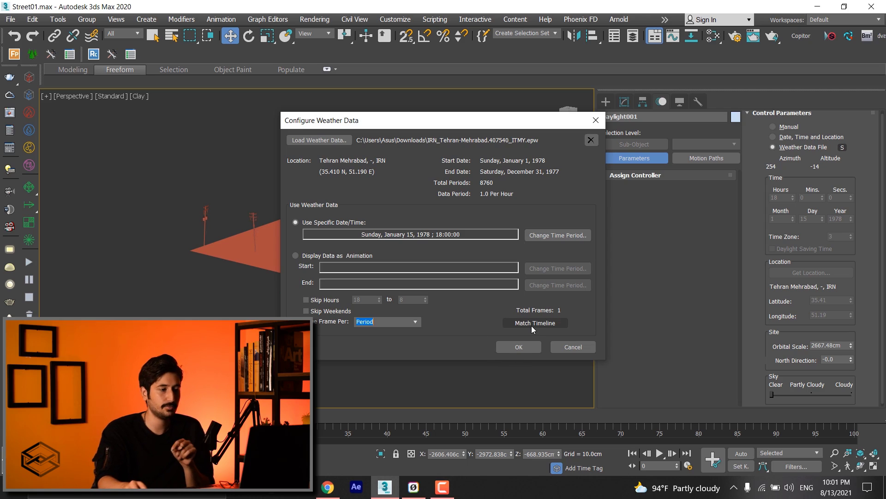
# Animate the weather data matched to the timeline's 8760 frames, then scrub to watch the sun move
pyautogui.click(331, 257)
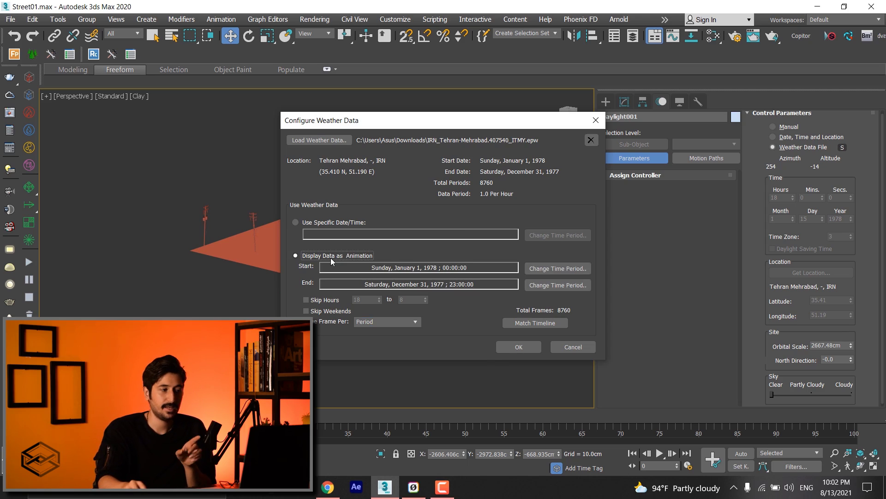
pyautogui.click(531, 322)
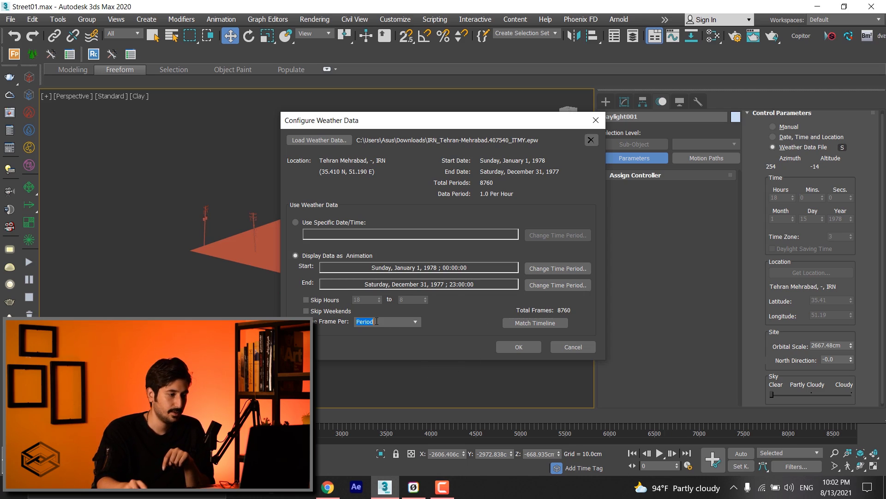
pyautogui.click(520, 342)
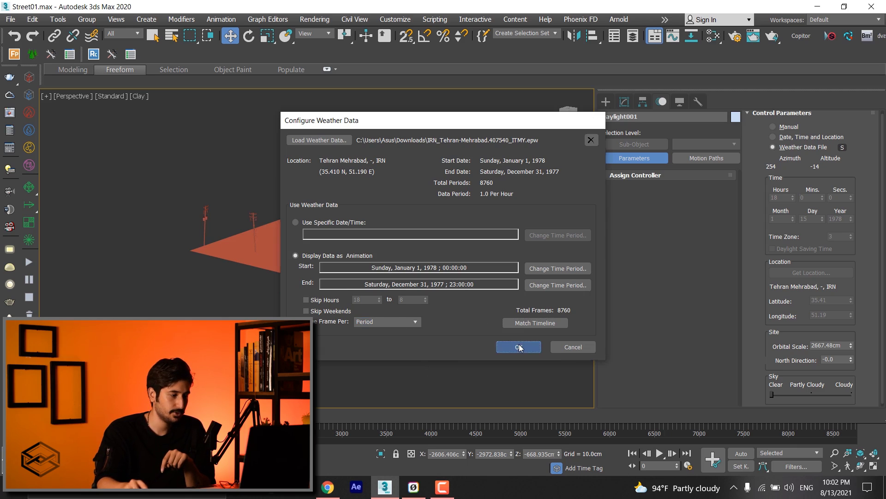
pyautogui.moveTo(87, 419)
pyautogui.mouseDown()
pyautogui.moveTo(141, 419)
pyautogui.moveTo(74, 418)
pyautogui.mouseUp()
pyautogui.press('w')
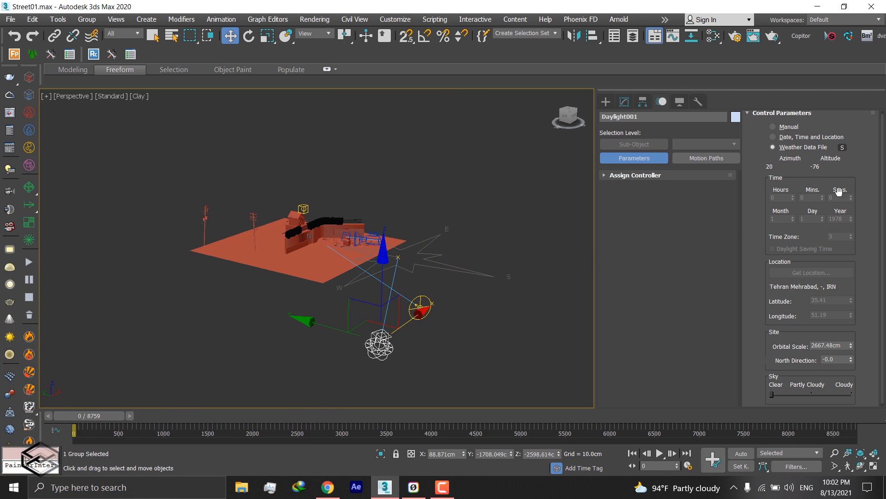
# Reopen and close the weather data configuration, then bring up Time Configuration
pyautogui.click(843, 149)
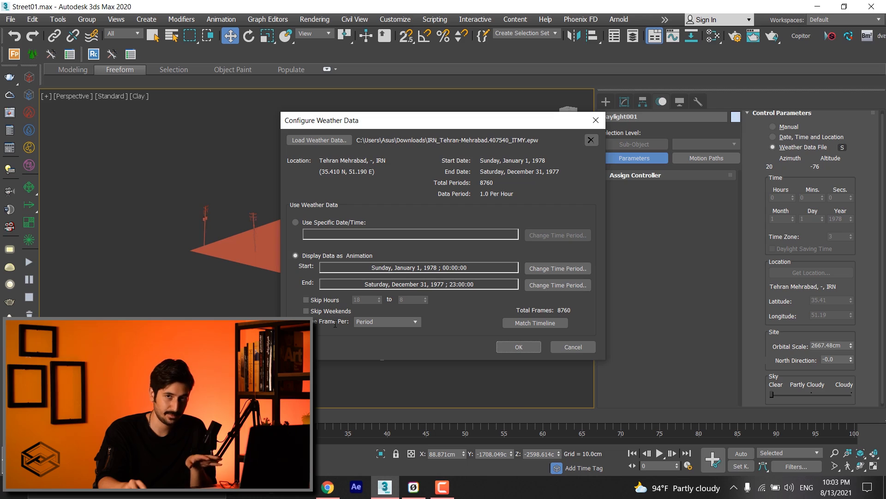
pyautogui.click(516, 346)
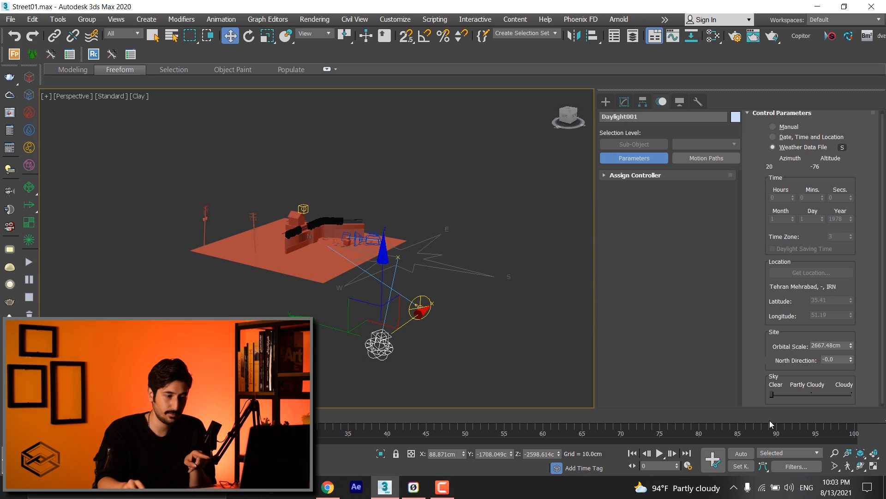
pyautogui.click(688, 465)
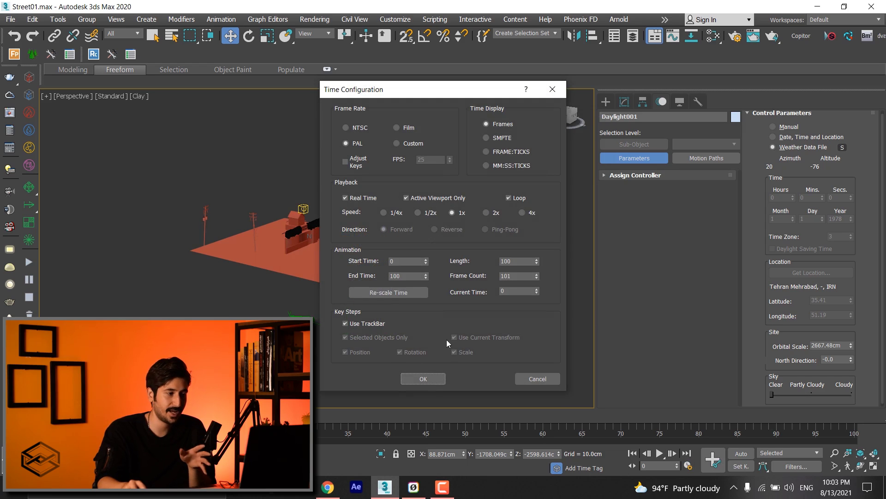
# Close Time Configuration with the 0–100 timeline unchanged and move the time slider to frame 1
pyautogui.doubleClick(406, 276)
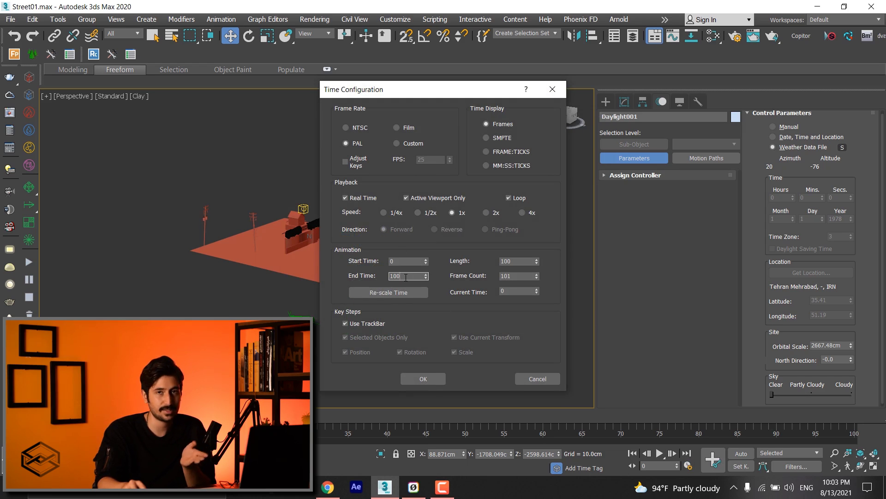
pyautogui.click(434, 376)
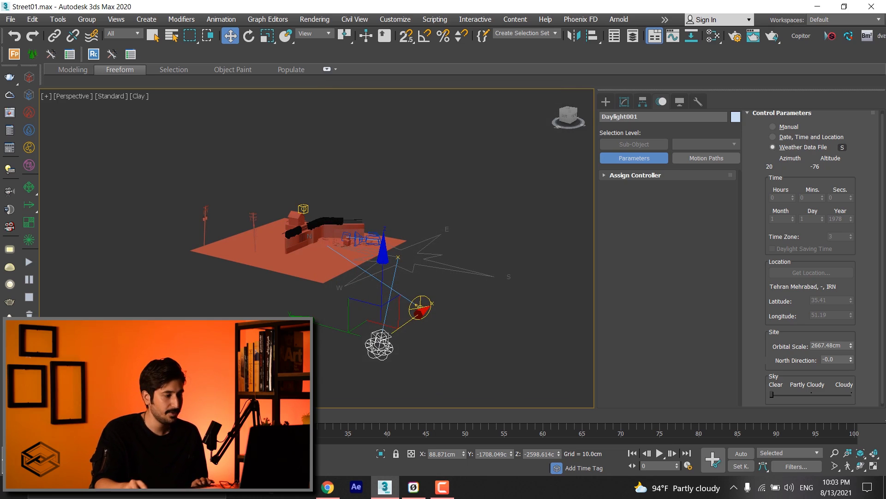
pyautogui.press('q')
pyautogui.press('.')
pyautogui.press('w')
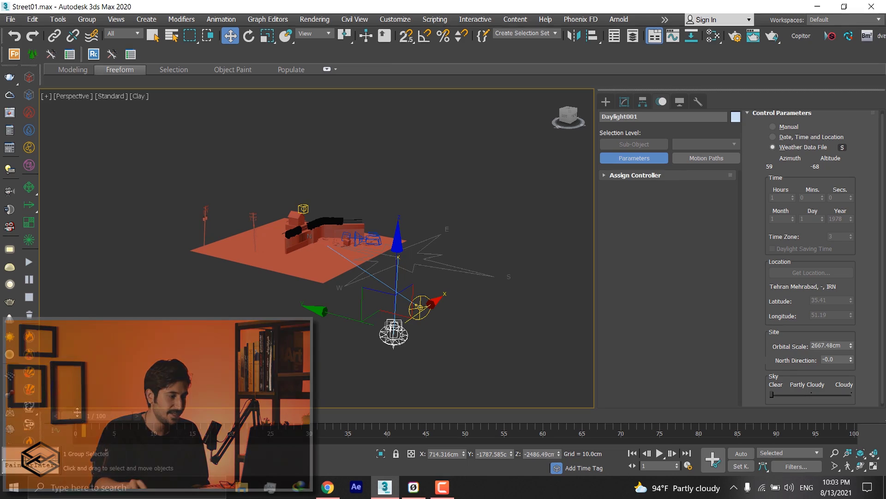
pyautogui.moveTo(77, 418); pyautogui.dragTo(89, 419)
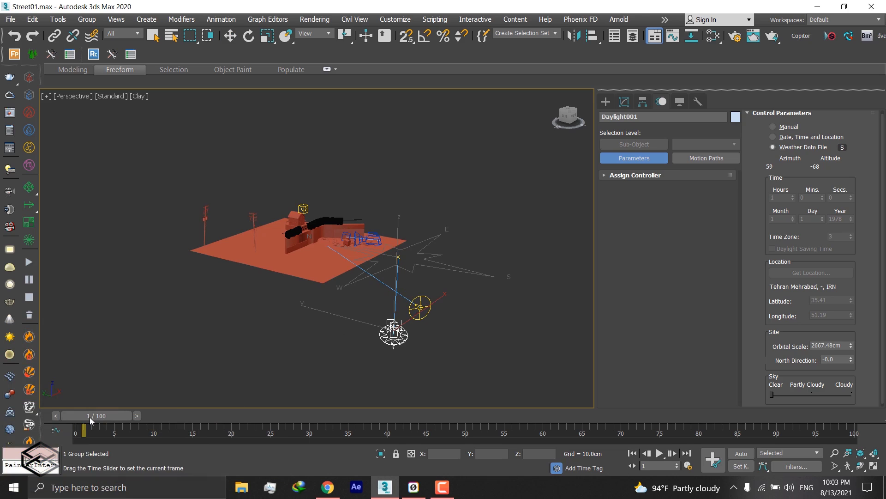
# Scrub ahead, then play the sun animation and stop it at frame 67 (January 3, 19:00)
pyautogui.moveTo(90, 417); pyautogui.dragTo(185, 417)
pyautogui.press('w')
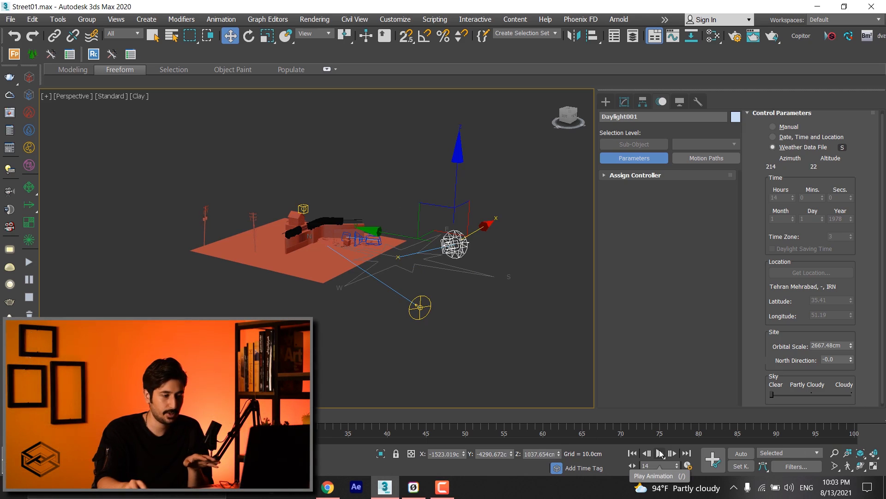
pyautogui.click(661, 454)
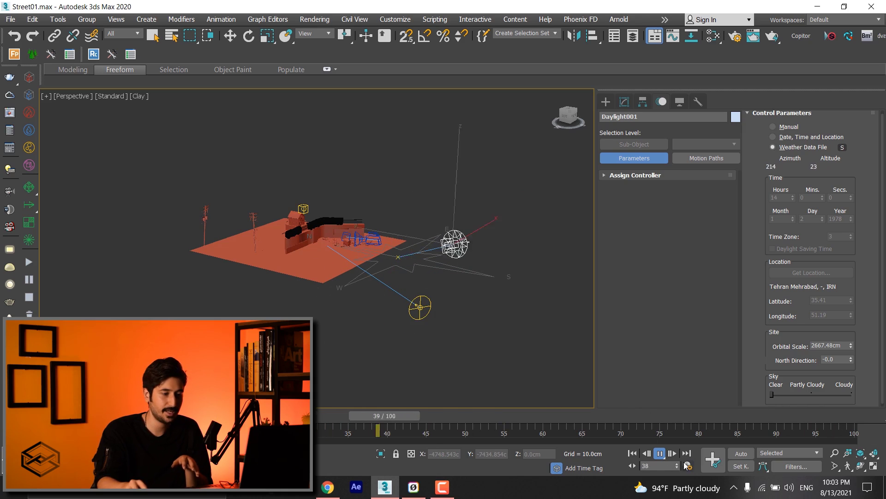
pyautogui.click(661, 453)
pyautogui.press('w')
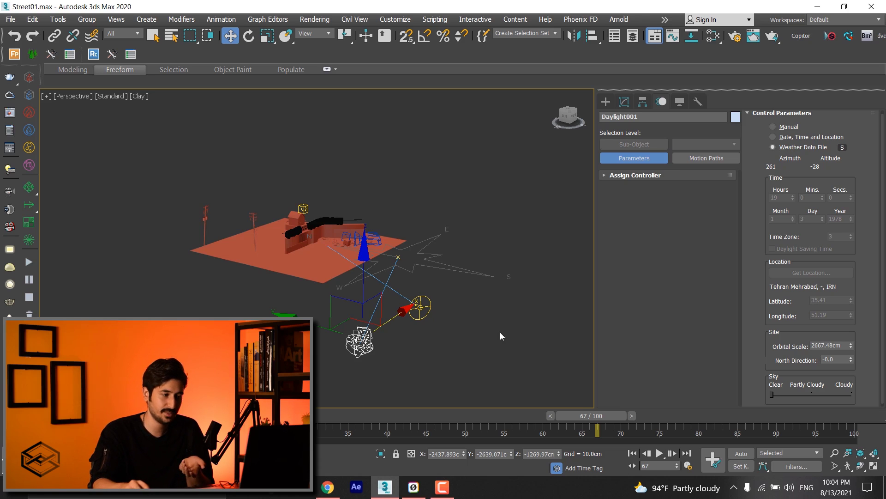
pyautogui.click(382, 353)
# Deselect Daylight001, check VRaySun001, clear the selection, and render a V-Ray test frame
pyautogui.click(367, 344)
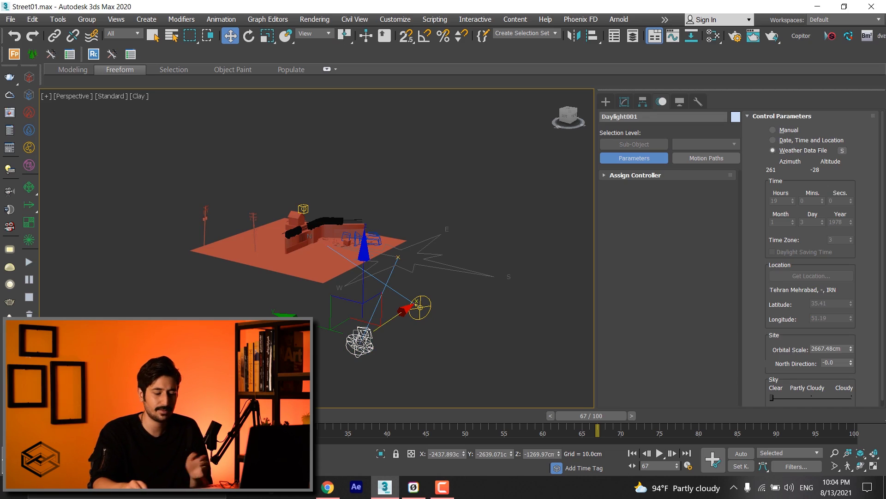
pyautogui.click(363, 341)
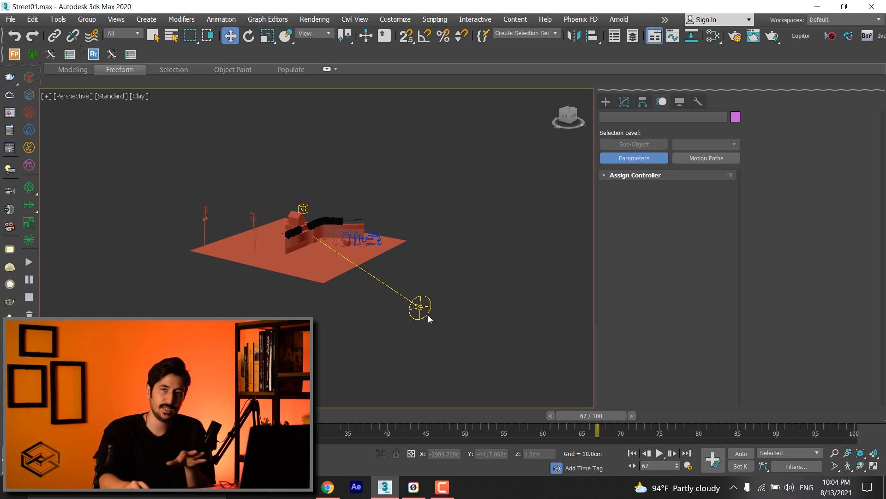
pyautogui.click(428, 315)
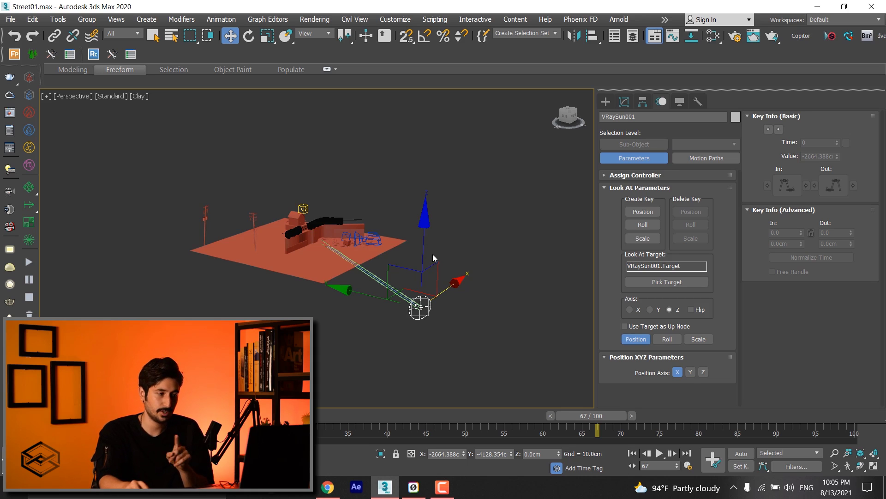
pyautogui.click(392, 249)
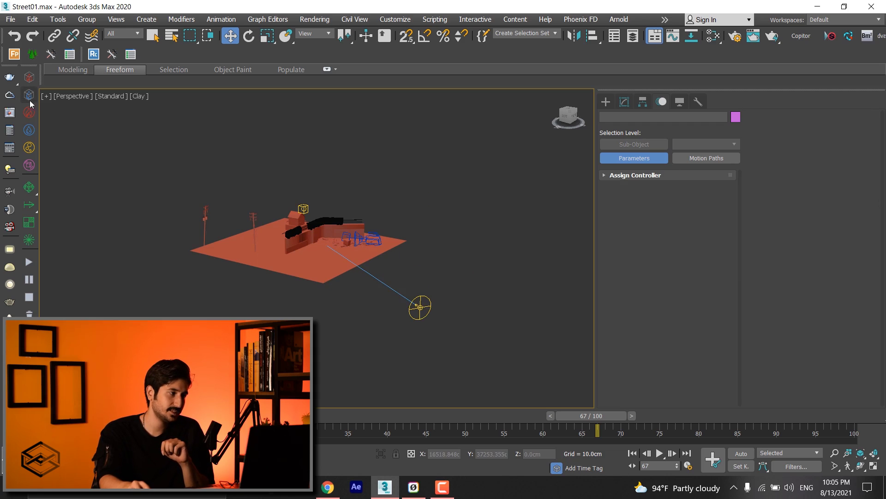
pyautogui.hotkey('shift', 'q')
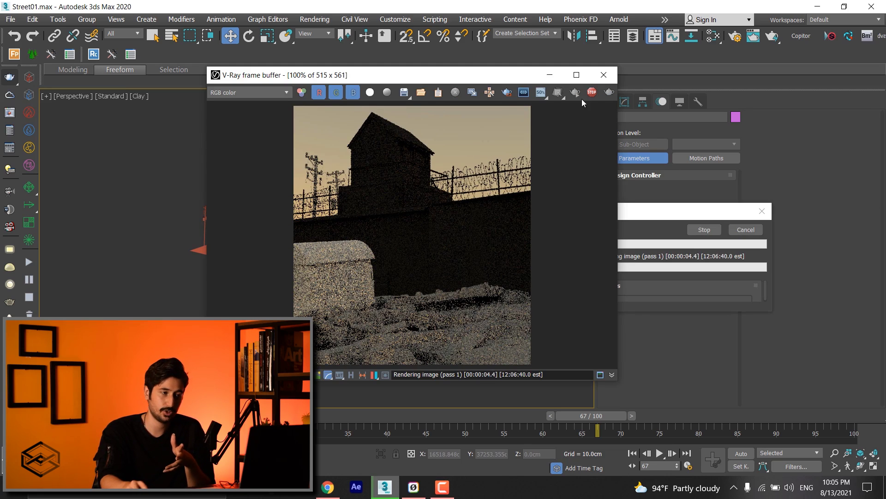
pyautogui.click(592, 92)
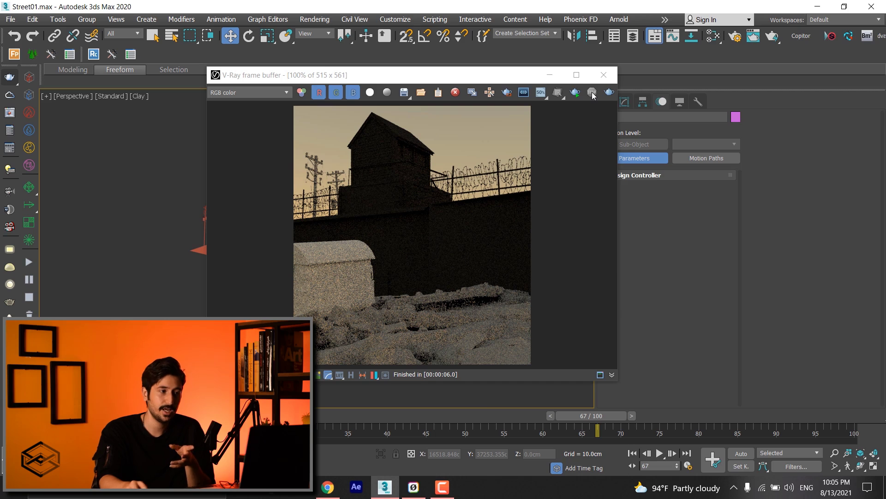
# Put away the frame buffer, inspect PhysCamera003's Daylight (6500K) white balance, then open V-Ray render settings
pyautogui.click(550, 75)
pyautogui.click(623, 105)
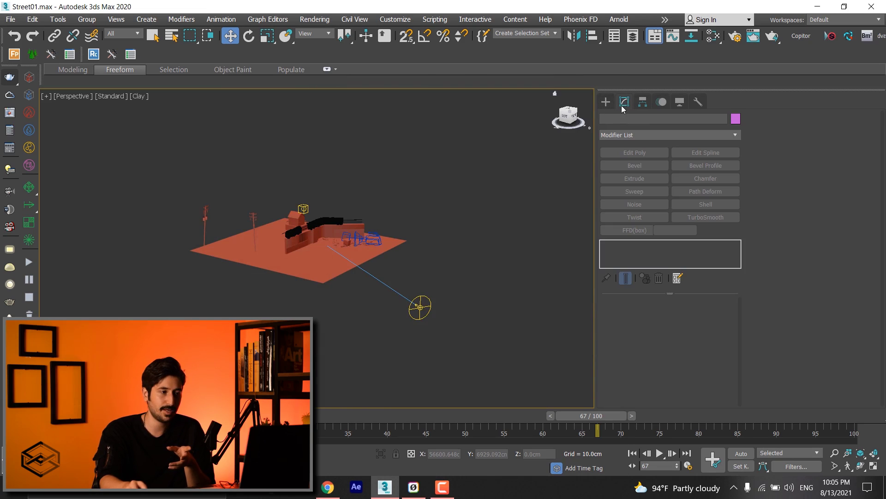
pyautogui.click(369, 240)
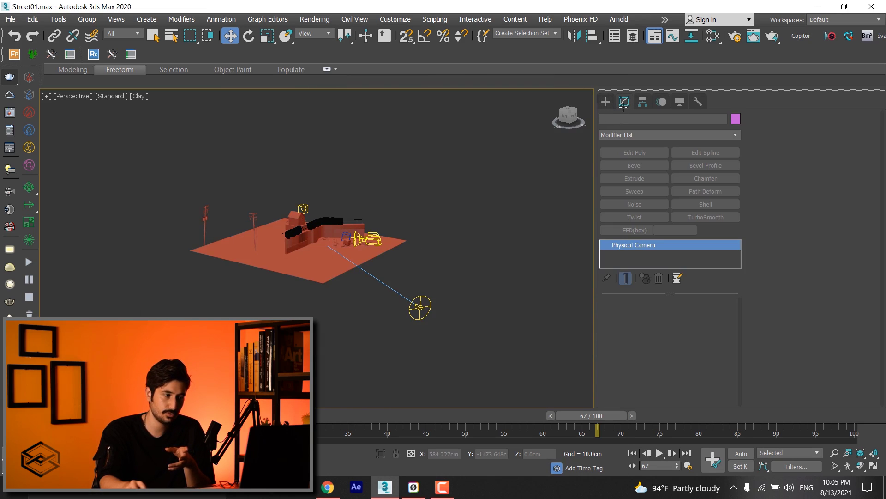
pyautogui.scroll(-3, 785, 259)
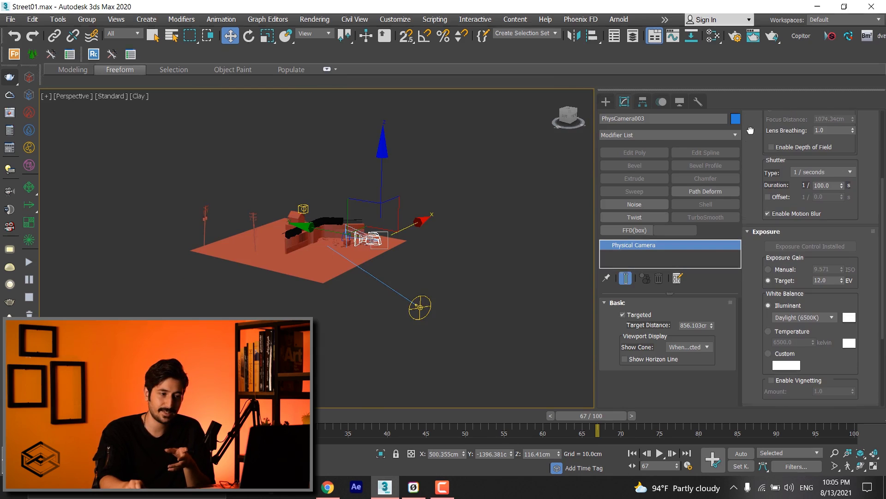
pyautogui.scroll(-2, 821, 263)
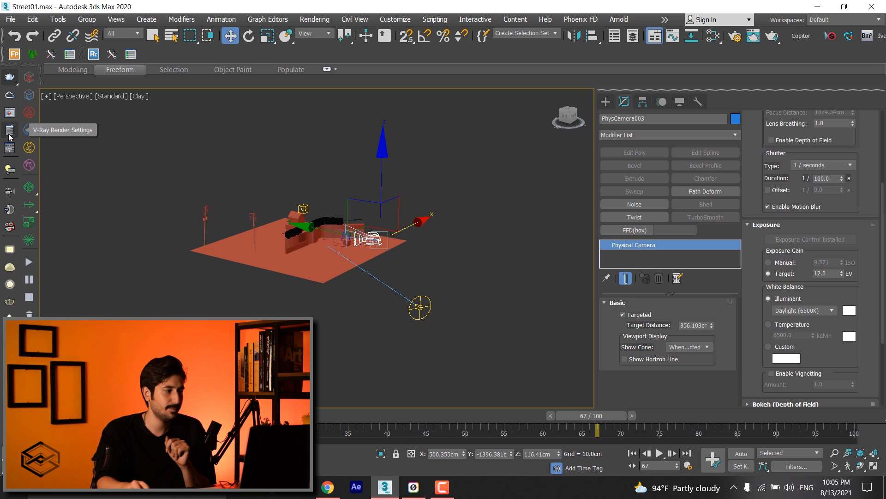
pyautogui.click(9, 134)
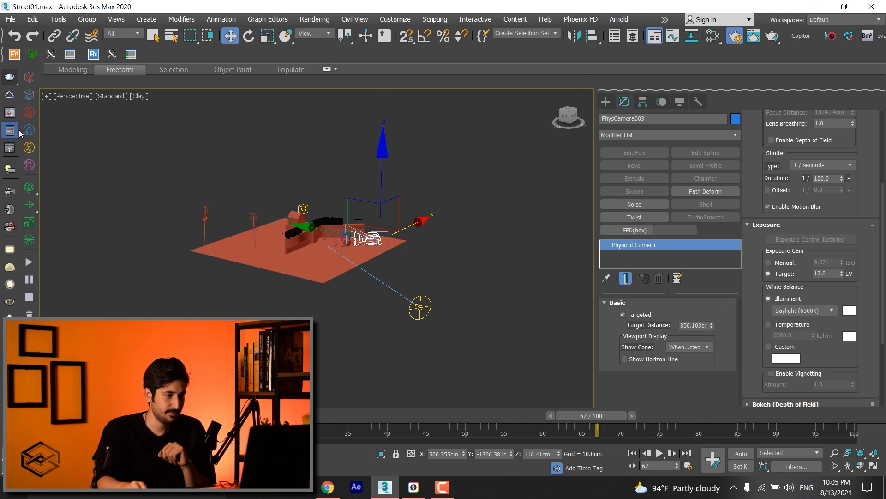
pyautogui.click(406, 212)
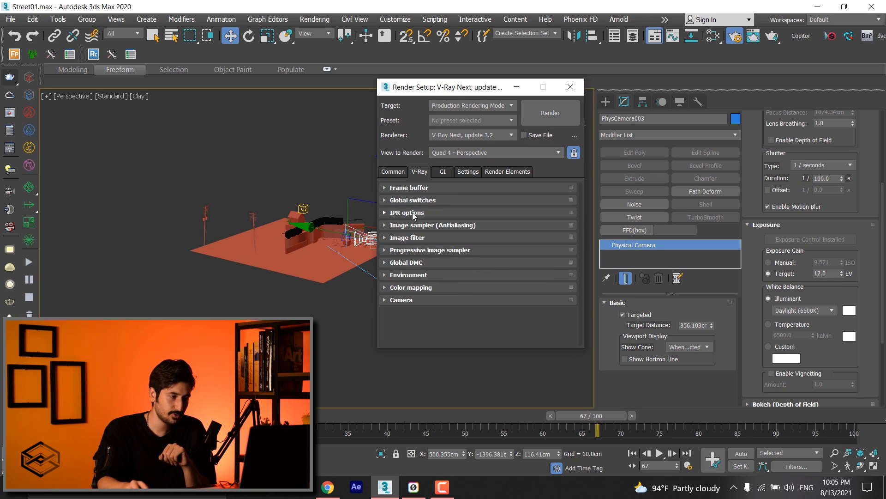
# Expand the V-Ray Camera rollout to review its exposure options
pyautogui.click(401, 299)
pyautogui.scroll(-3, 405, 301)
pyautogui.scroll(1, 405, 301)
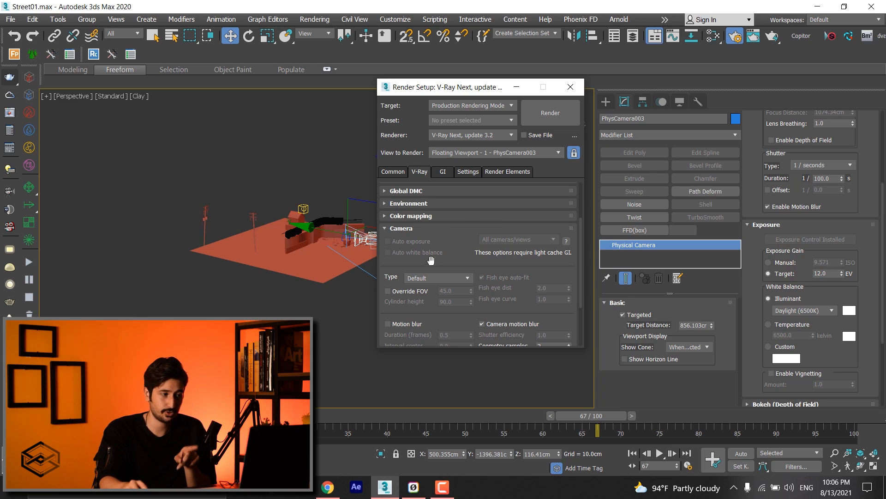
# Set the secondary GI engine to Light cache and start a test render from the Camera rollout
pyautogui.click(443, 171)
pyautogui.click(454, 227)
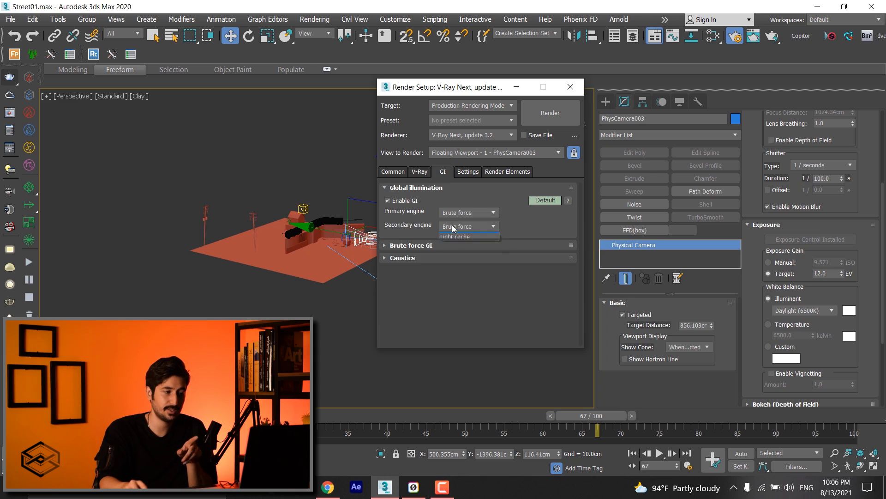
pyautogui.click(463, 252)
pyautogui.click(420, 175)
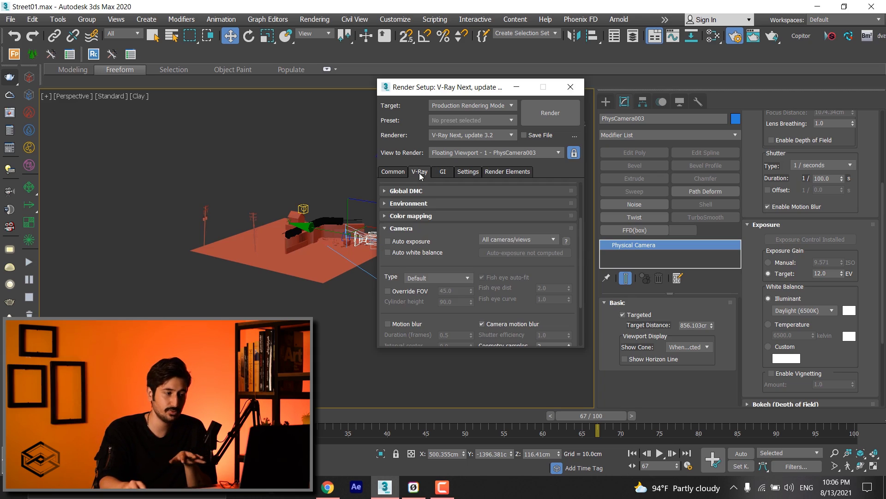
pyautogui.click(443, 171)
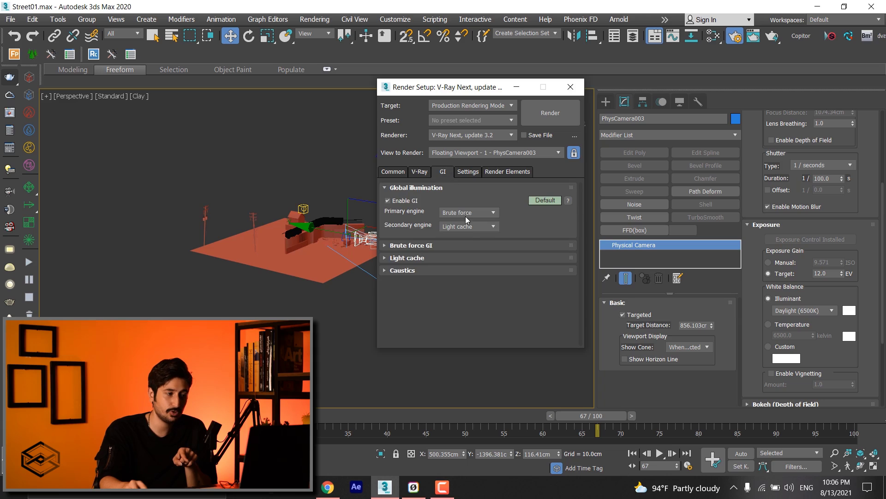
pyautogui.click(423, 173)
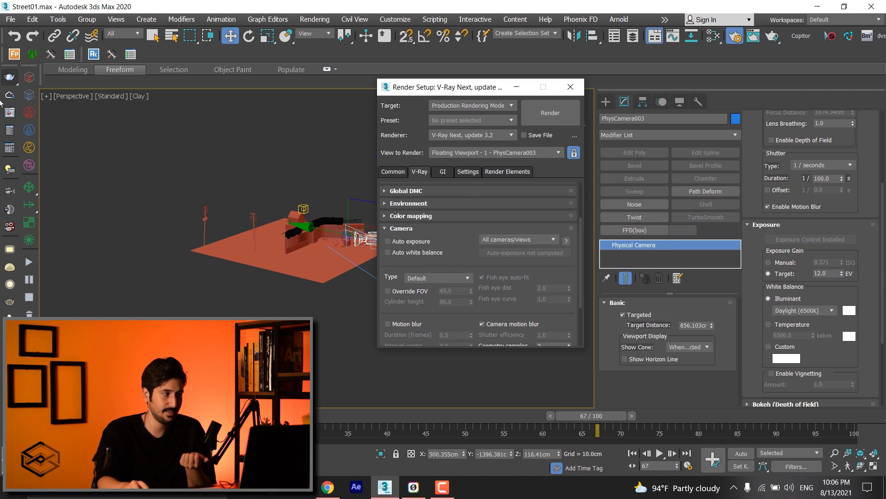
pyautogui.click(9, 77)
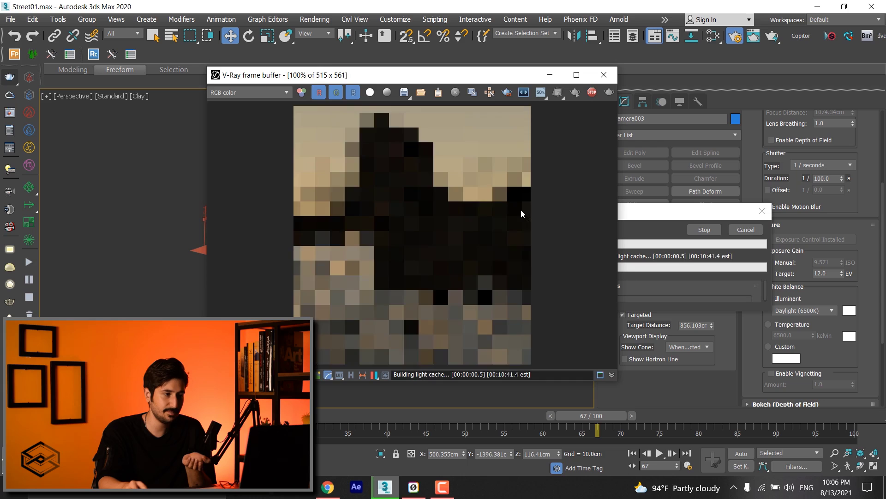
# Render with Auto exposure, transfer the result to the physical camera, and set Exposure Gain to Target
pyautogui.click(590, 94)
pyautogui.press('F10')
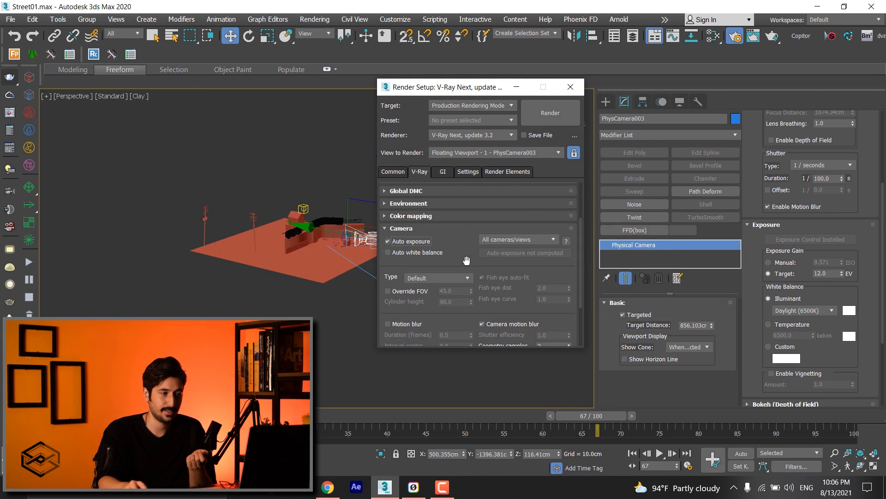
pyautogui.click(550, 112)
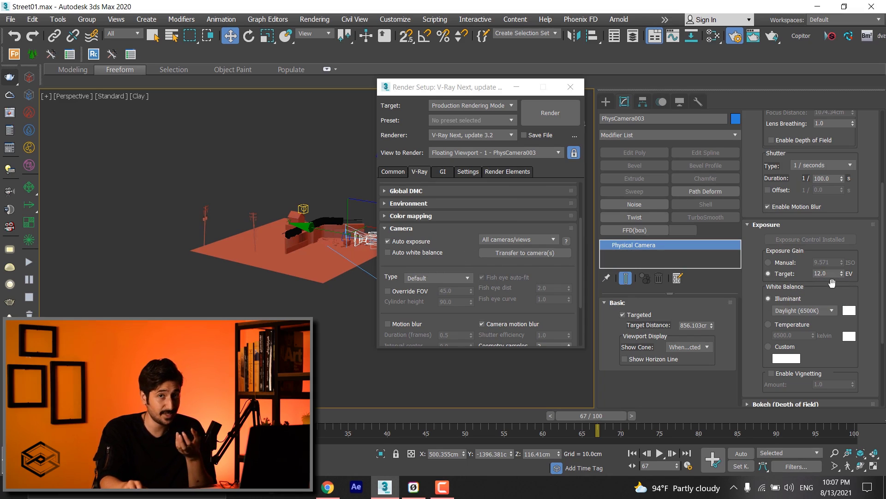
pyautogui.click(549, 254)
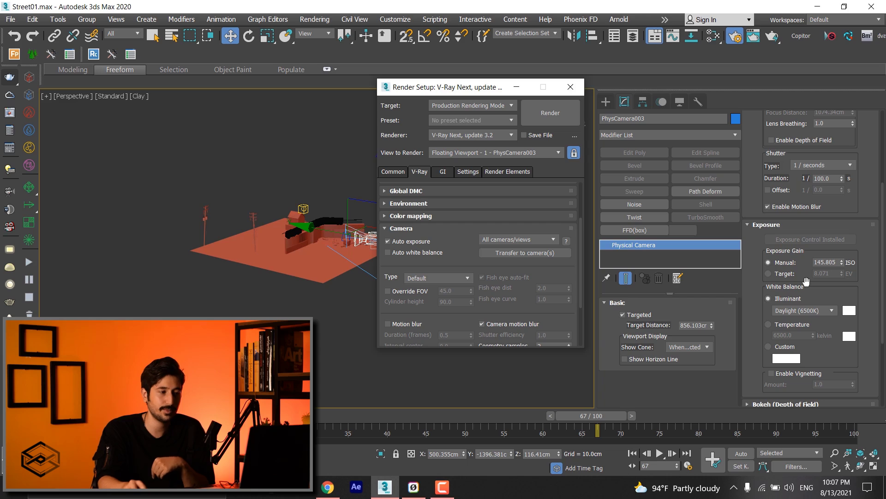
pyautogui.click(772, 274)
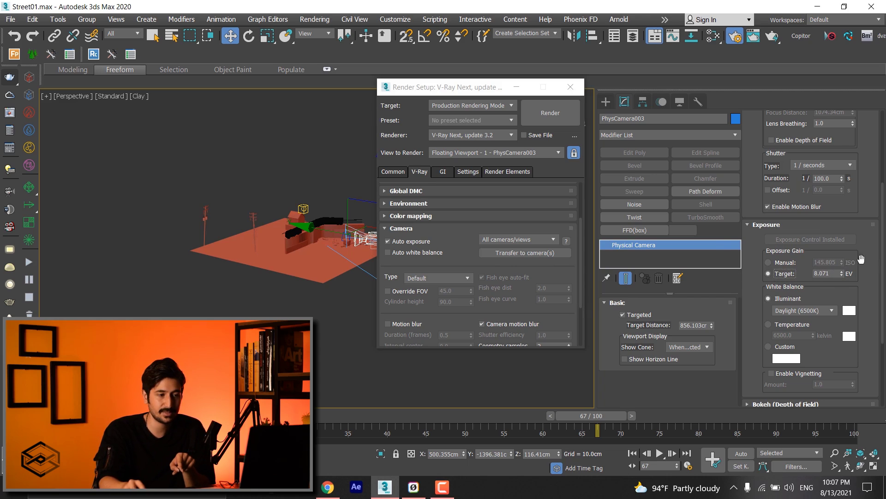
pyautogui.moveTo(410, 241)
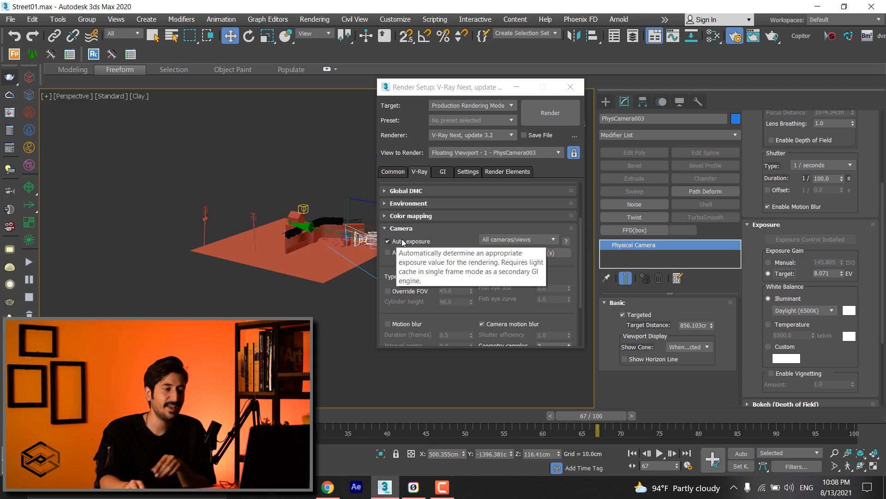
# Set the camera's target exposure to 10.0 EV and run a test render
pyautogui.click(830, 274)
pyautogui.doubleClick(830, 273)
pyautogui.write('0')
pyautogui.press('Return')
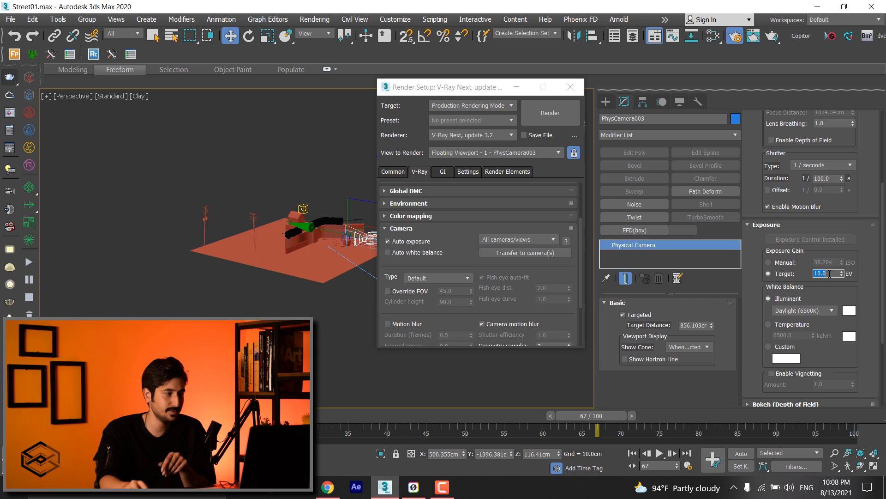
pyautogui.hotkey('shift', 'q')
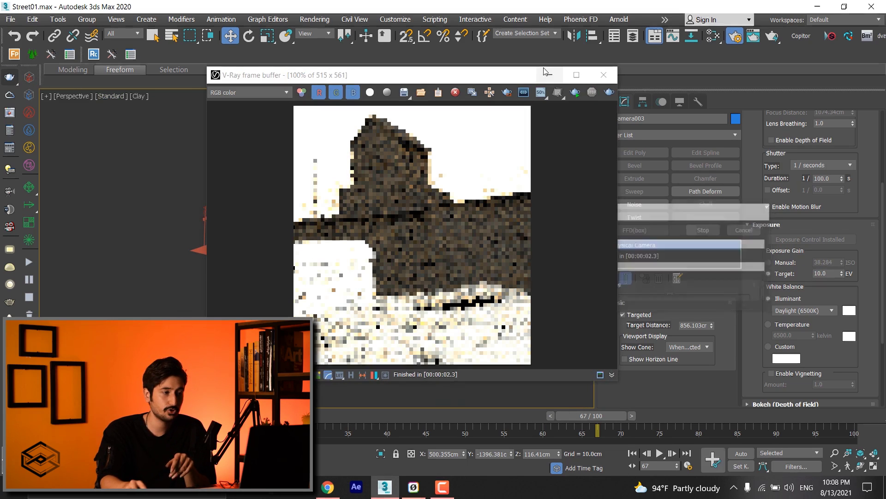
# Transfer auto exposure to the camera again, turn Auto exposure off, and render with Target EV
pyautogui.press('F10')
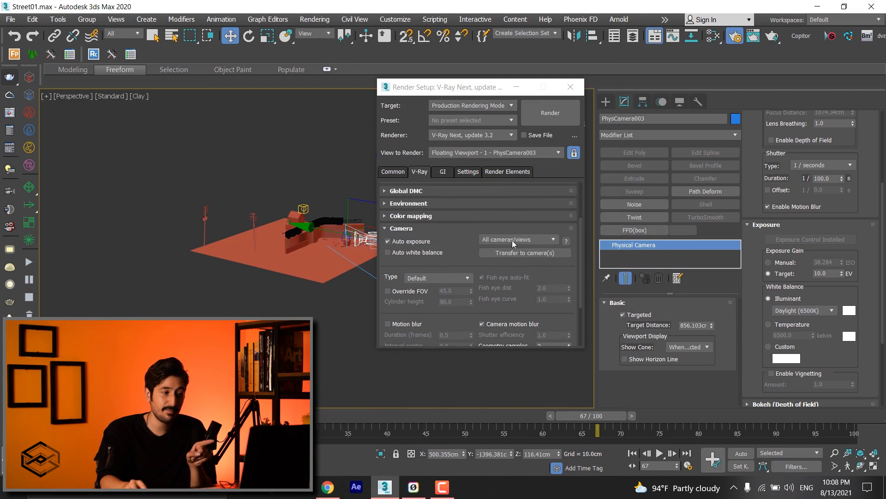
pyautogui.click(529, 252)
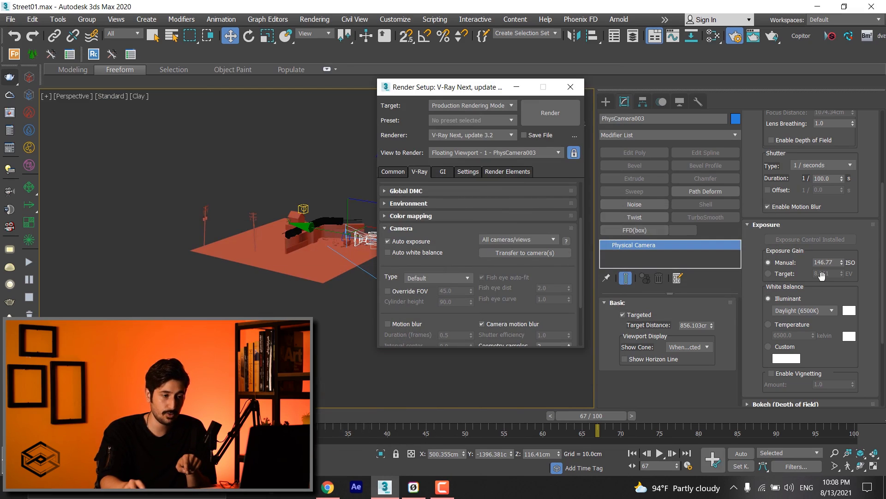
pyautogui.click(406, 242)
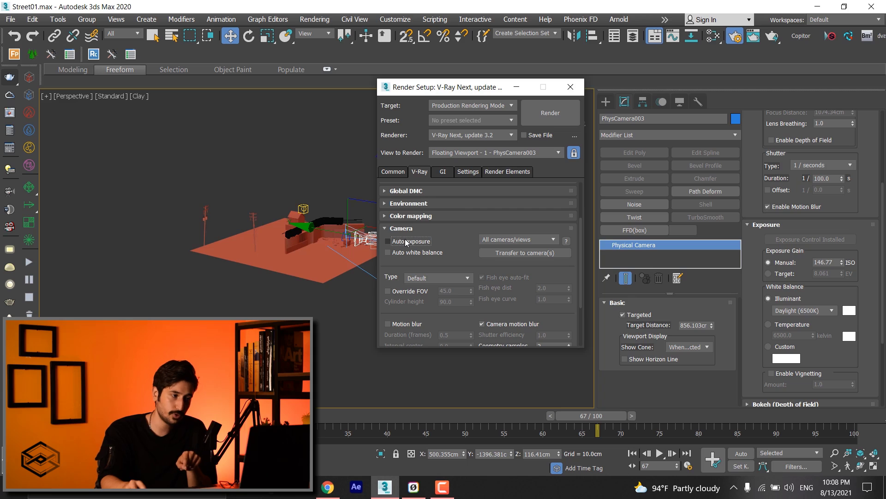
pyautogui.click(770, 273)
pyautogui.click(554, 118)
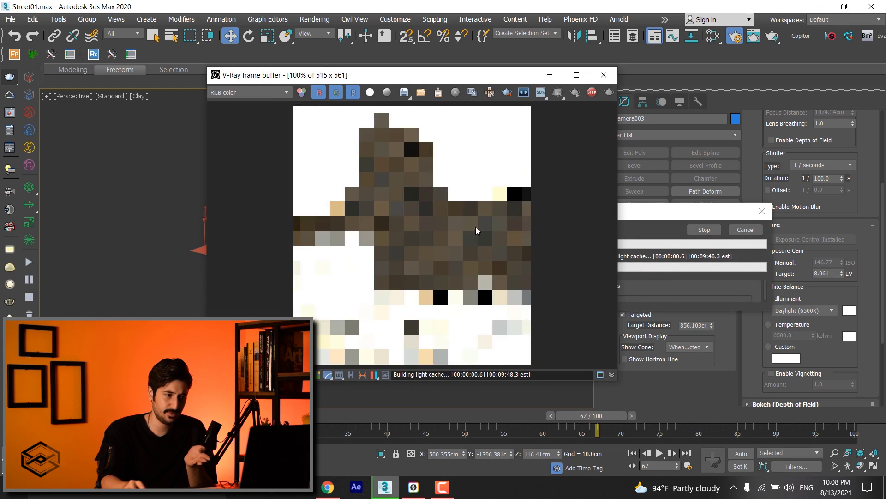
# Test-render the street at 9 EV, then at 11.0 EV
pyautogui.click(592, 92)
pyautogui.doubleClick(823, 273)
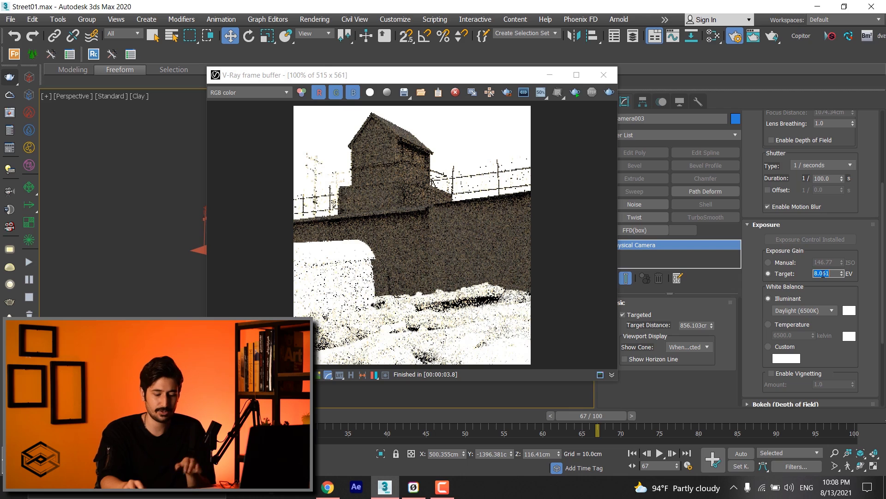
pyautogui.write('9')
pyautogui.click(609, 93)
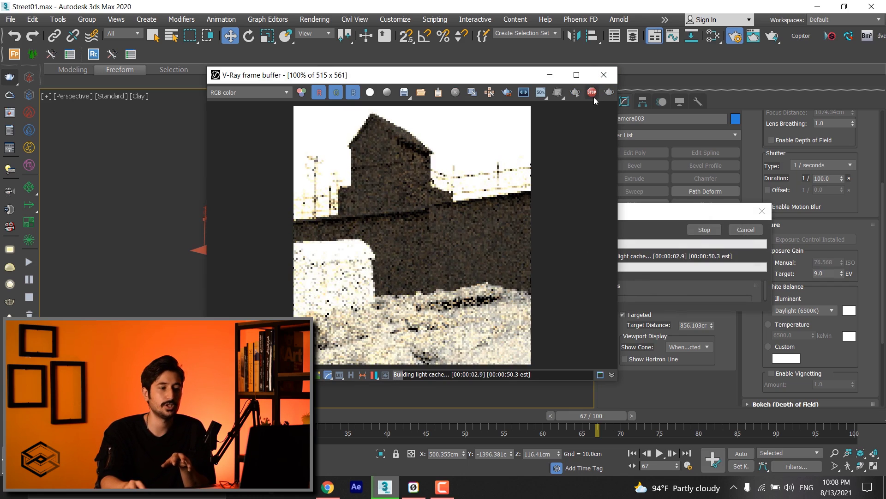
pyautogui.doubleClick(833, 273)
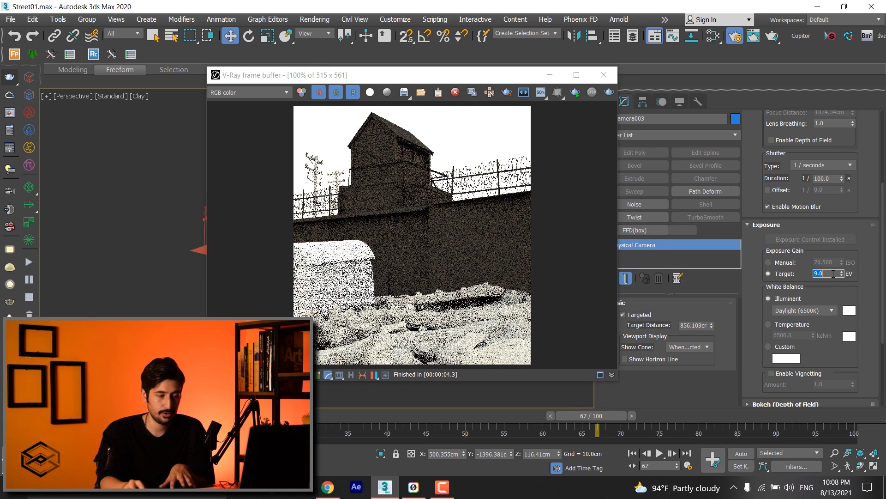
pyautogui.write('11')
pyautogui.click(609, 91)
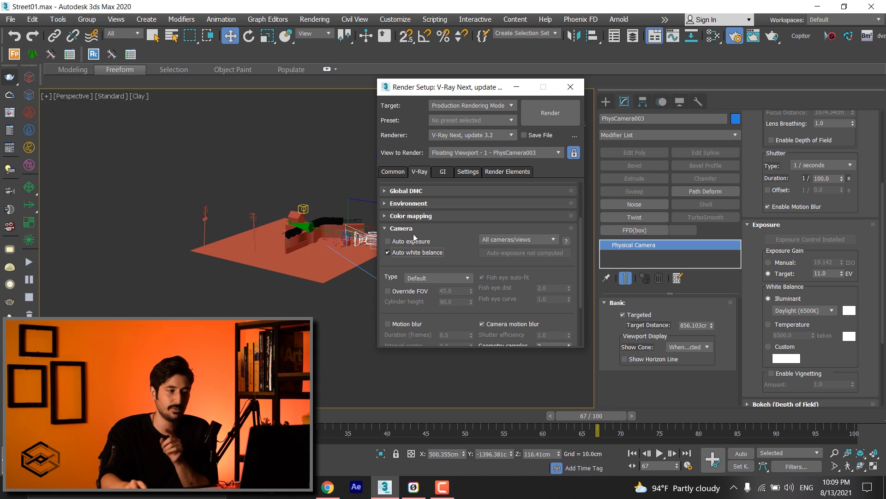
# Render the street with Auto white balance enabled
pyautogui.click(534, 123)
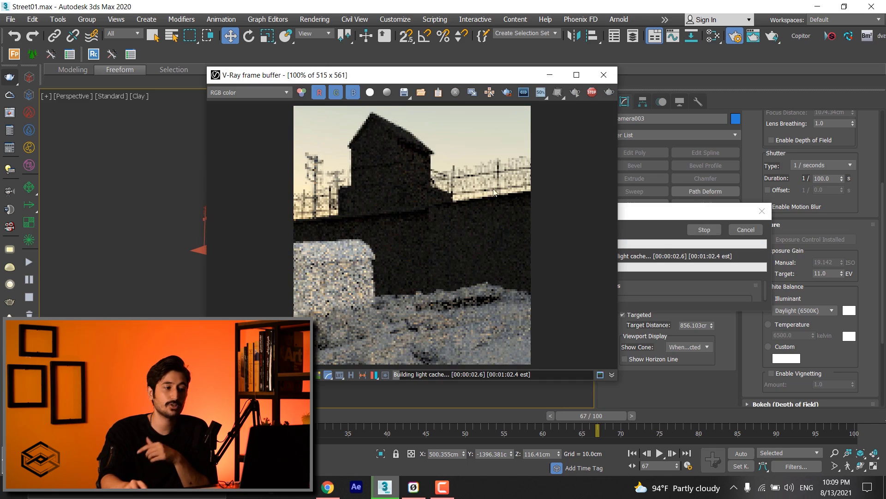
# Transfer the 5326 K auto white balance to the camera, disable Auto white balance, and open File Explorer
pyautogui.click(591, 93)
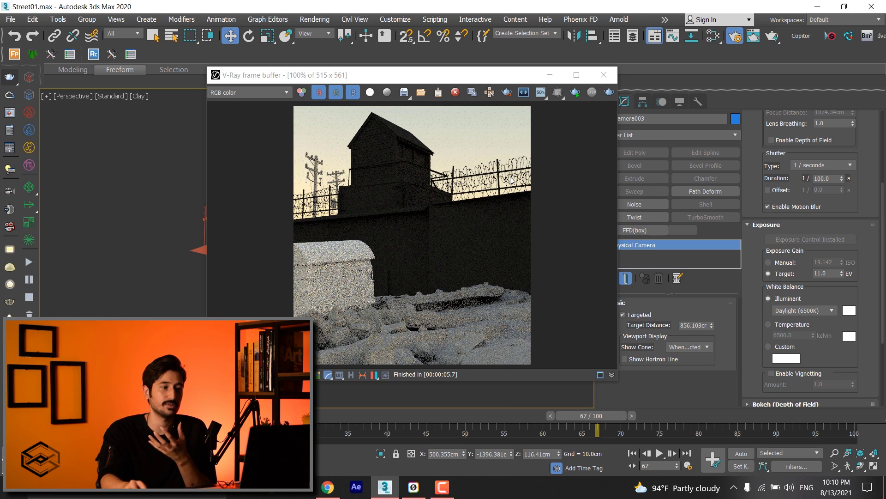
pyautogui.click(552, 77)
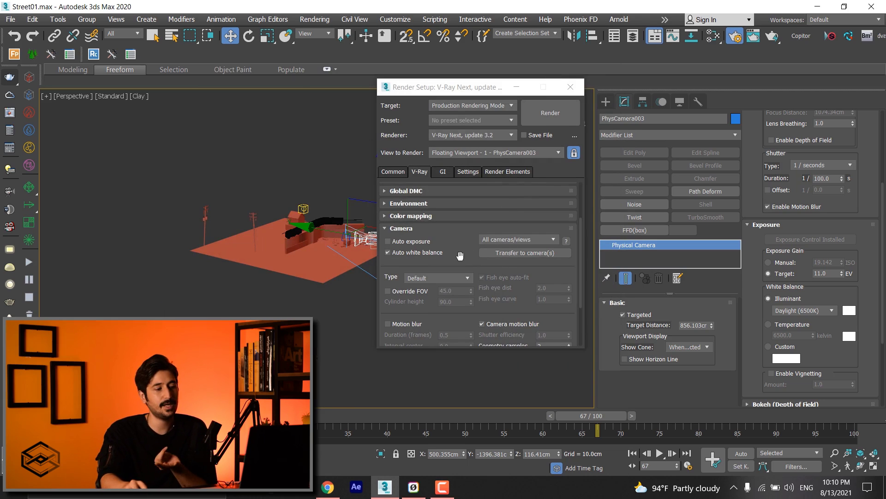
pyautogui.click(480, 258)
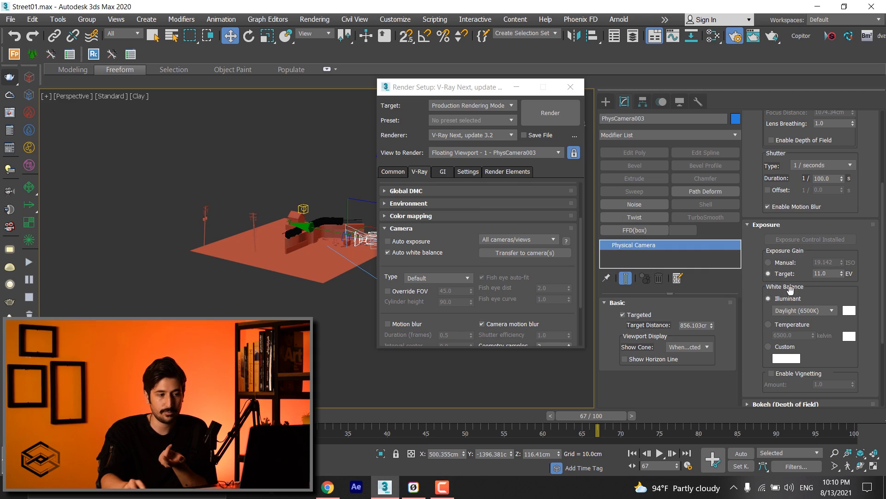
pyautogui.click(527, 253)
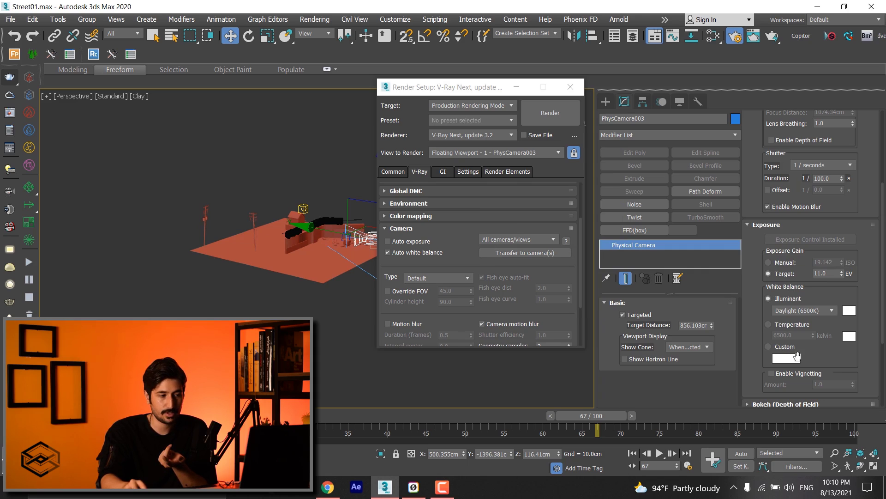
pyautogui.click(556, 254)
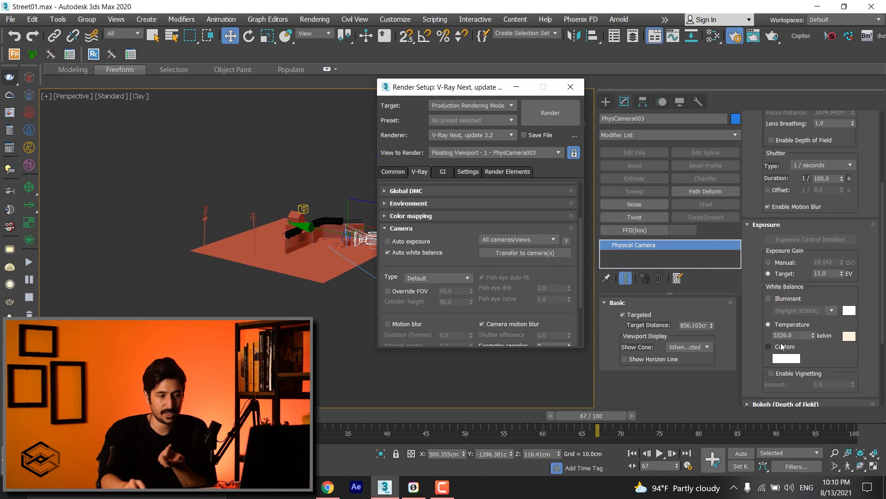
pyautogui.click(389, 252)
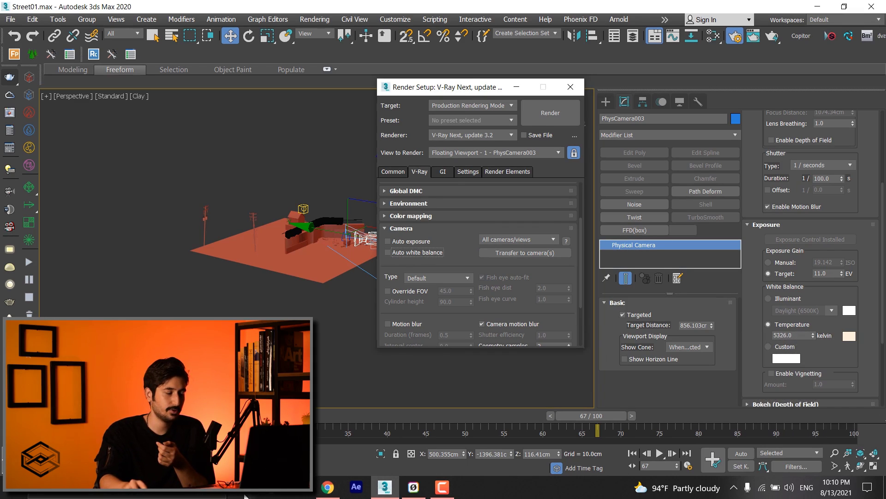
pyautogui.press('super+e')
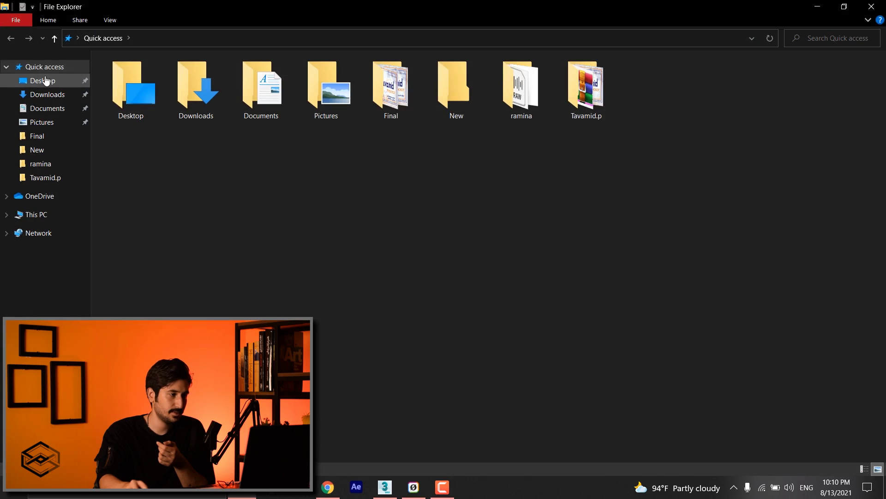
# Open spectrum_color_temperature.jpg from Desktop\Tut\E8 full-screen in Photos
pyautogui.click(46, 81)
pyautogui.doubleClick(332, 85)
pyautogui.doubleClick(123, 88)
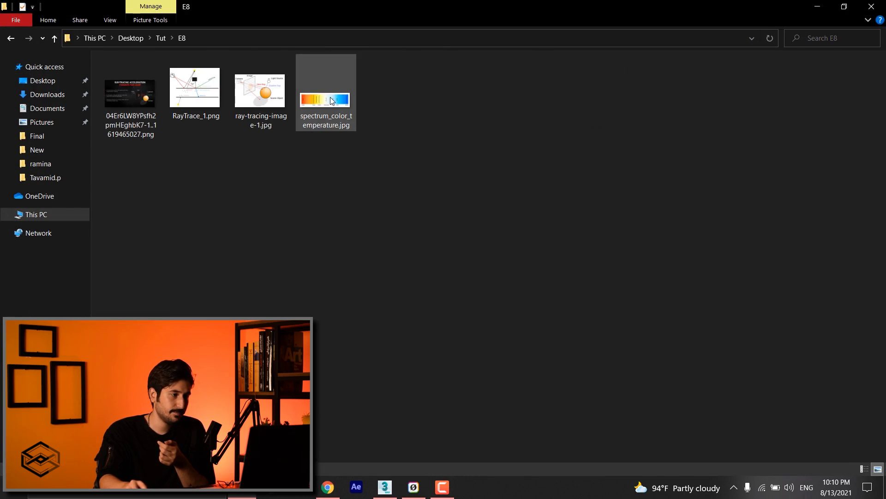
pyautogui.doubleClick(331, 100)
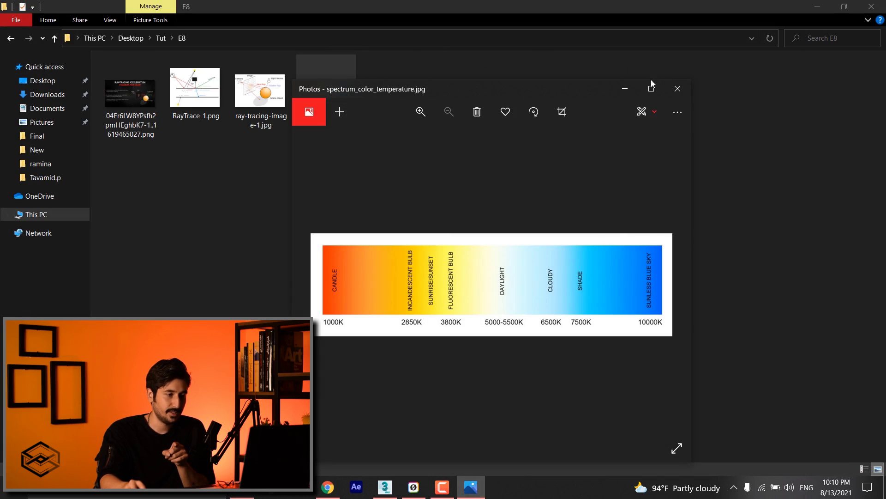
pyautogui.click(652, 84)
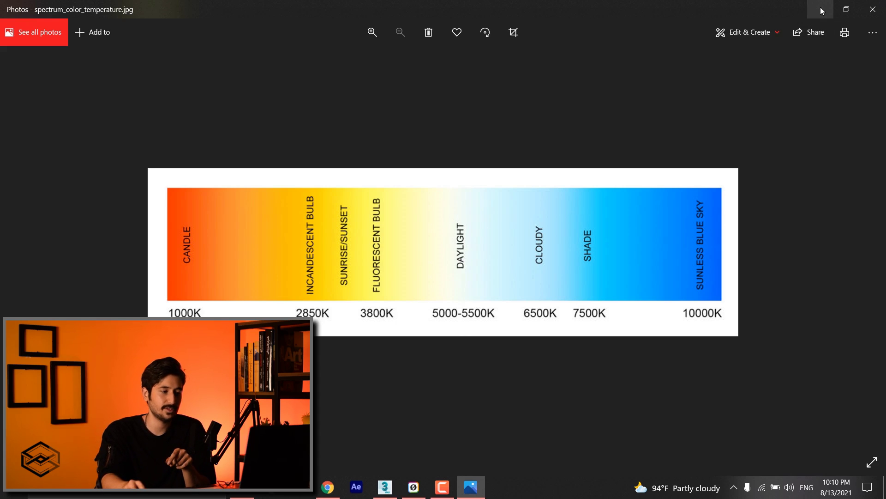
# Compare the colour-temperature chart against the 3ds Max render, then close the chart
pyautogui.press('super+Down')
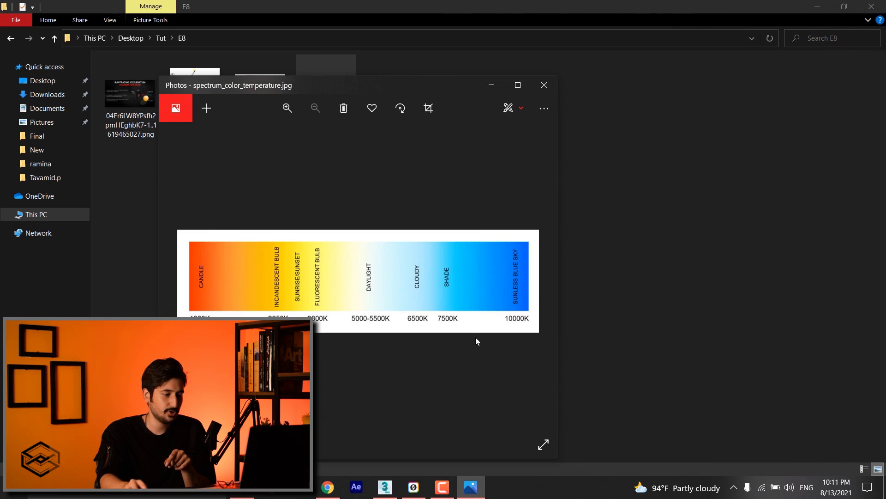
pyautogui.click(384, 488)
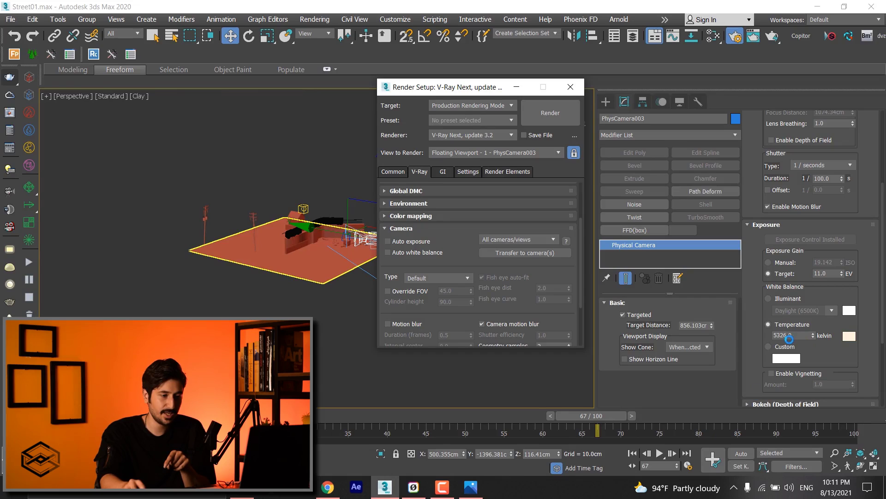
pyautogui.click(470, 487)
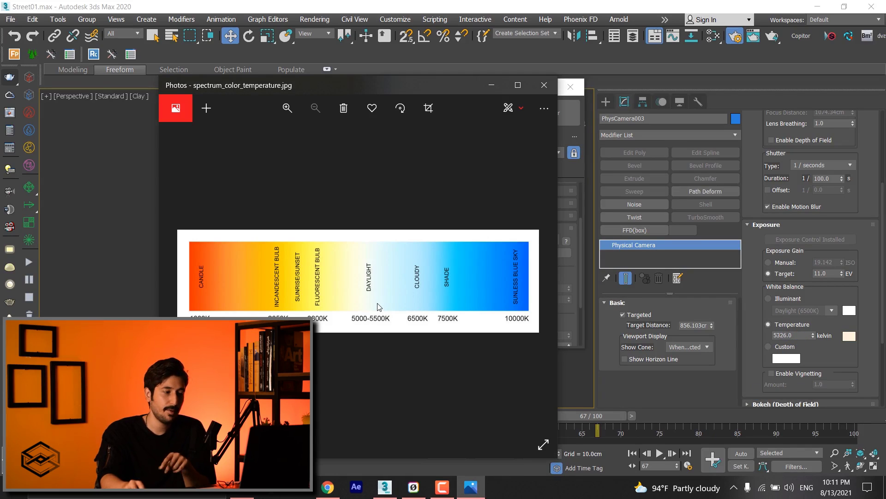
pyautogui.click(544, 85)
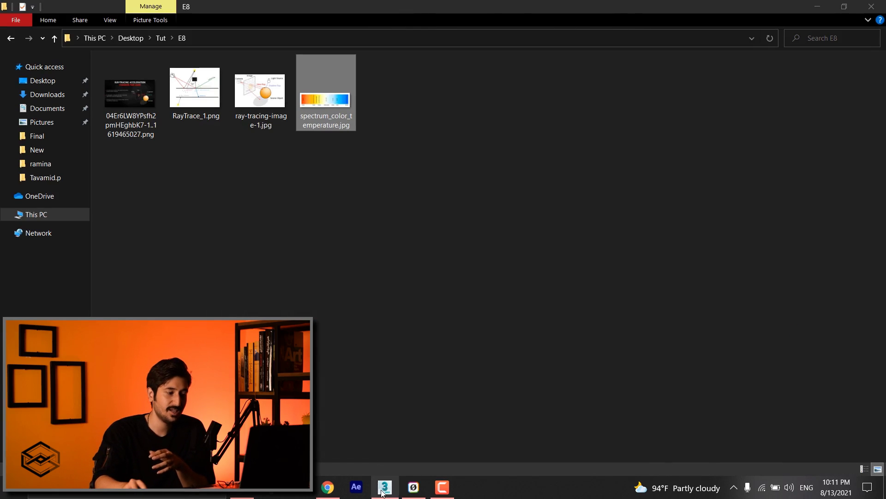
pyautogui.click(384, 487)
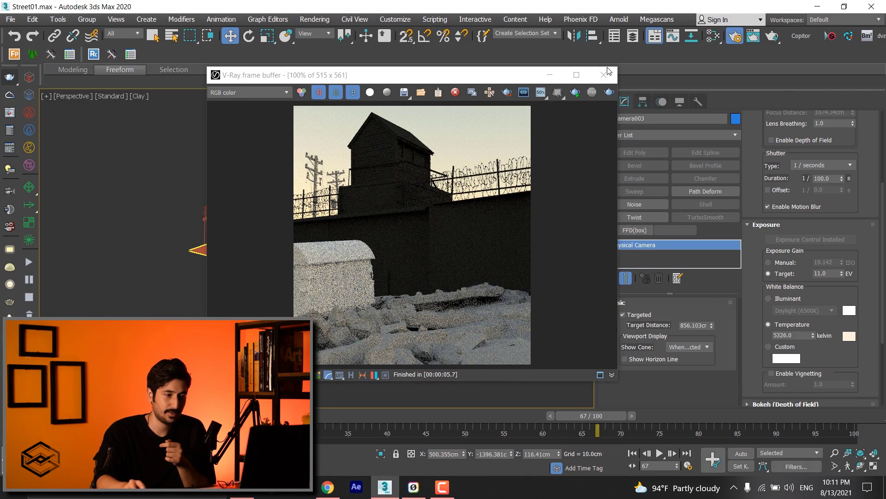
# Try new white balance temperatures, ending at 8500 kelvin, and render the street
pyautogui.click(604, 75)
pyautogui.doubleClick(787, 336)
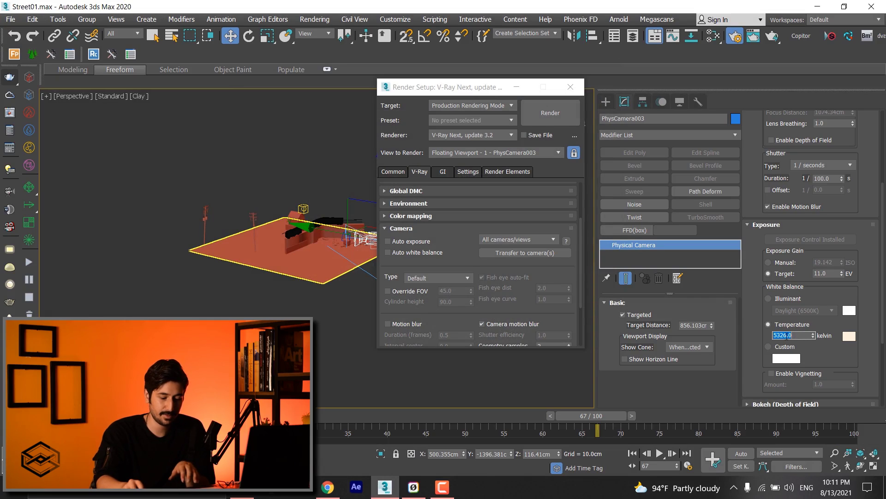
pyautogui.write('70')
pyautogui.press('Return')
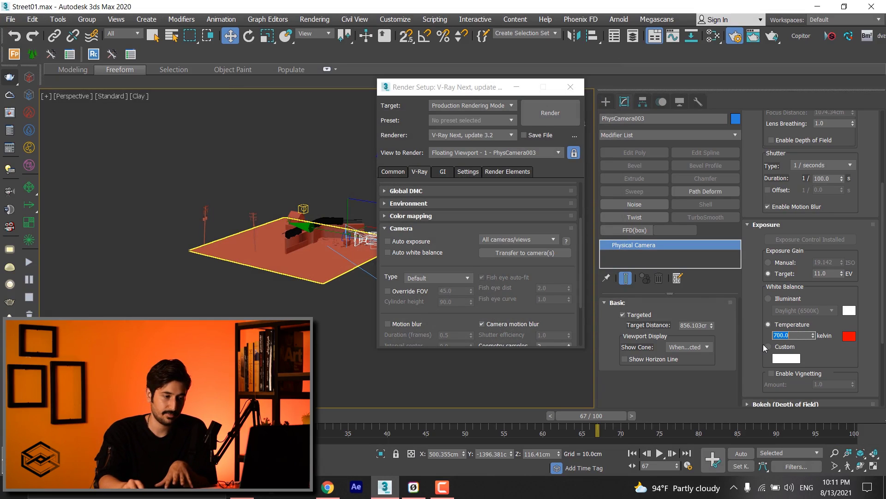
pyautogui.write('7000')
pyautogui.press('Return')
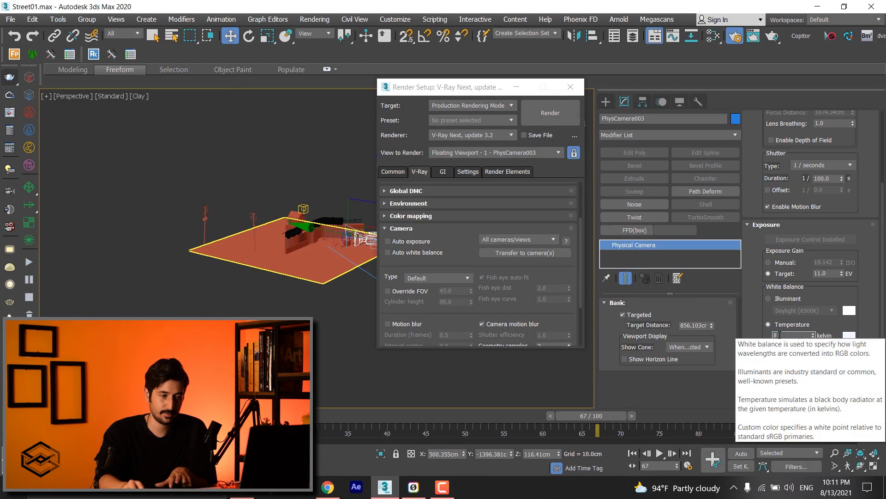
pyautogui.click(535, 121)
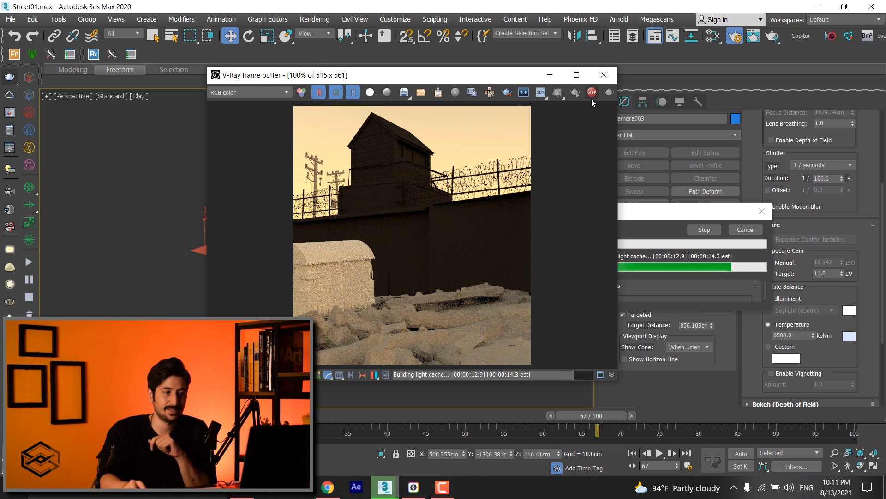
# Use a custom salmon-red white balance colour and run a short test render
pyautogui.click(779, 347)
pyautogui.click(786, 358)
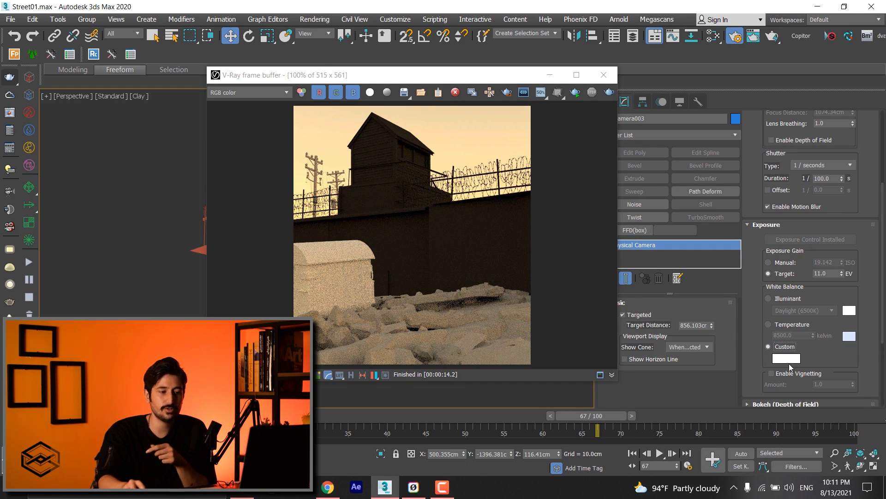
pyautogui.moveTo(387, 68); pyautogui.dragTo(350, 66)
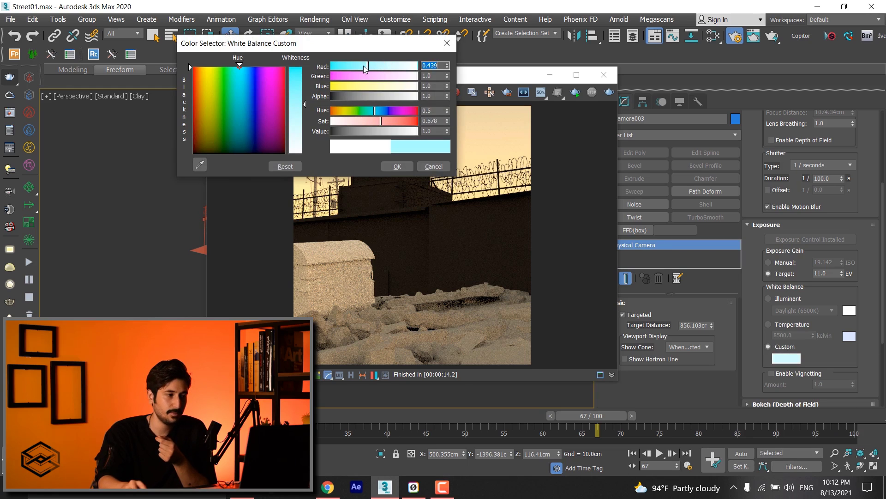
pyautogui.moveTo(400, 111); pyautogui.dragTo(414, 117)
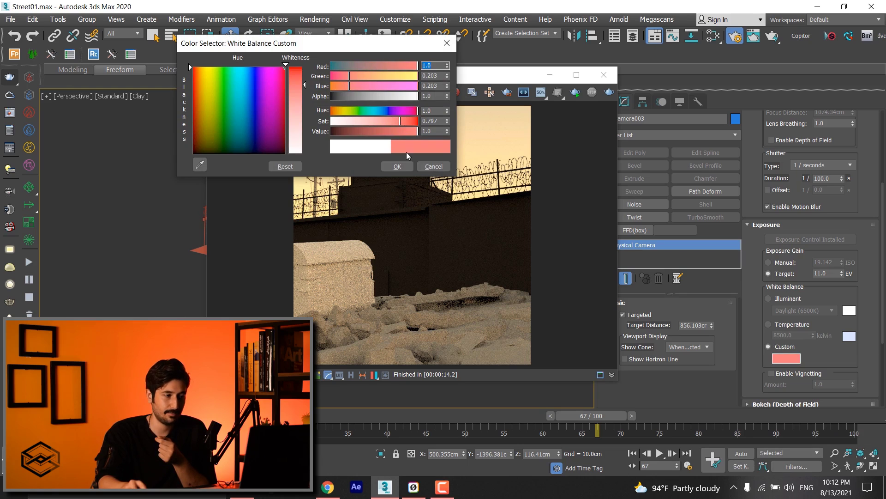
pyautogui.click(397, 166)
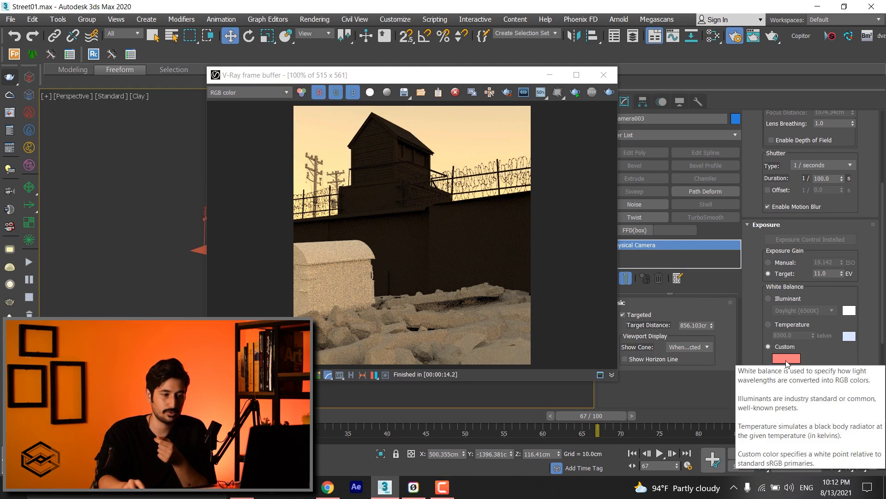
pyautogui.click(610, 91)
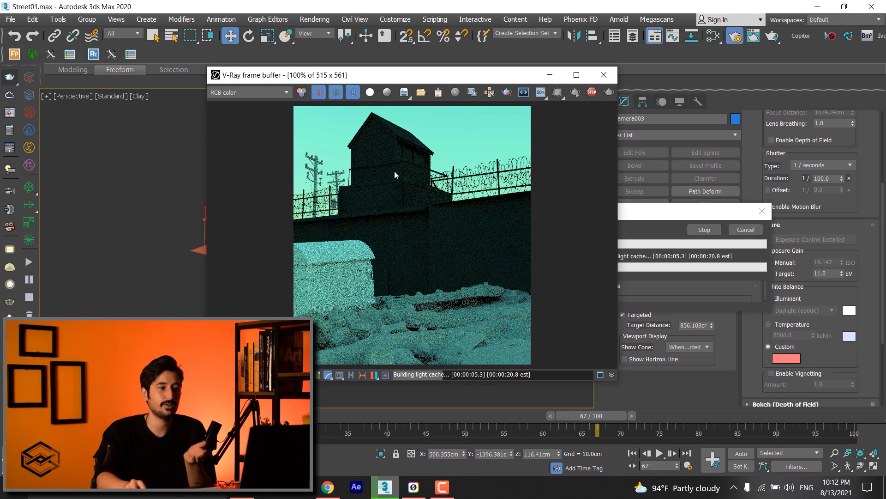
pyautogui.click(704, 229)
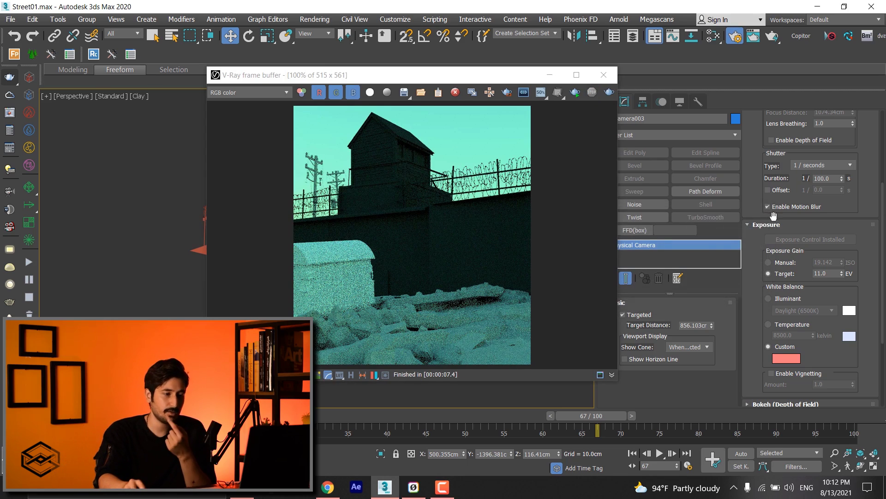
# Set white balance to the Overcast (6000K) illuminant and run a short test render
pyautogui.click(782, 300)
pyautogui.click(805, 311)
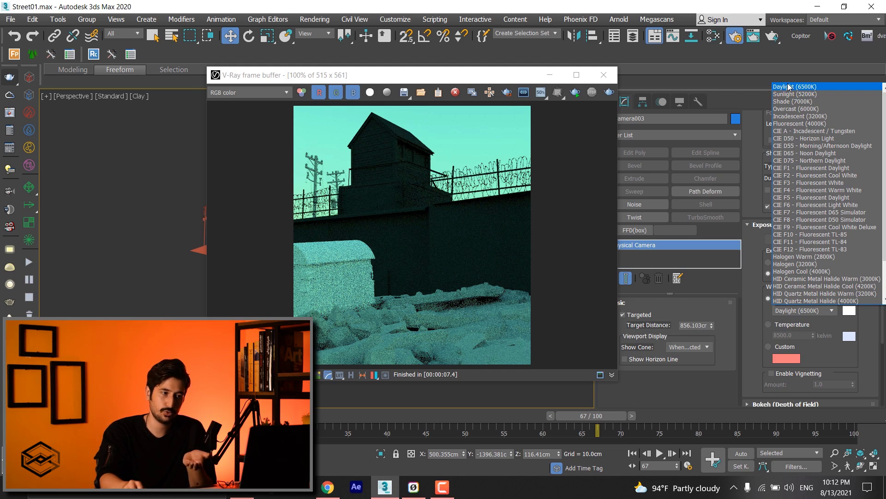
pyautogui.click(830, 109)
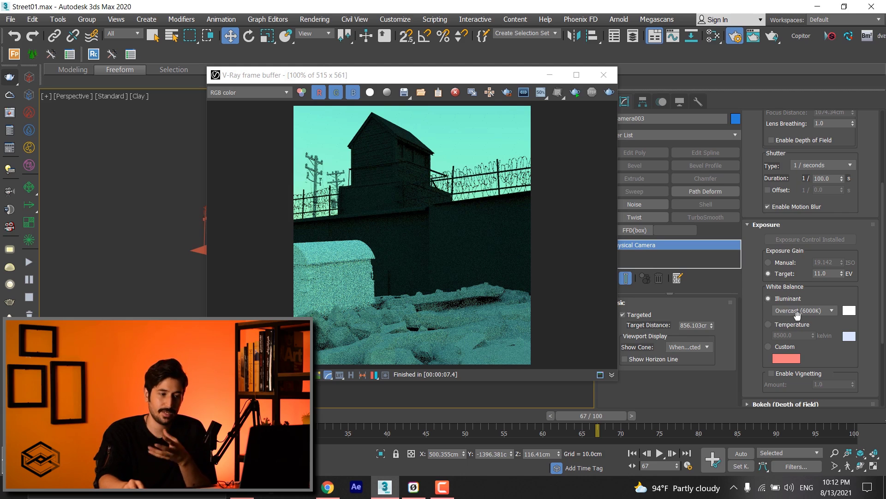
pyautogui.click(608, 92)
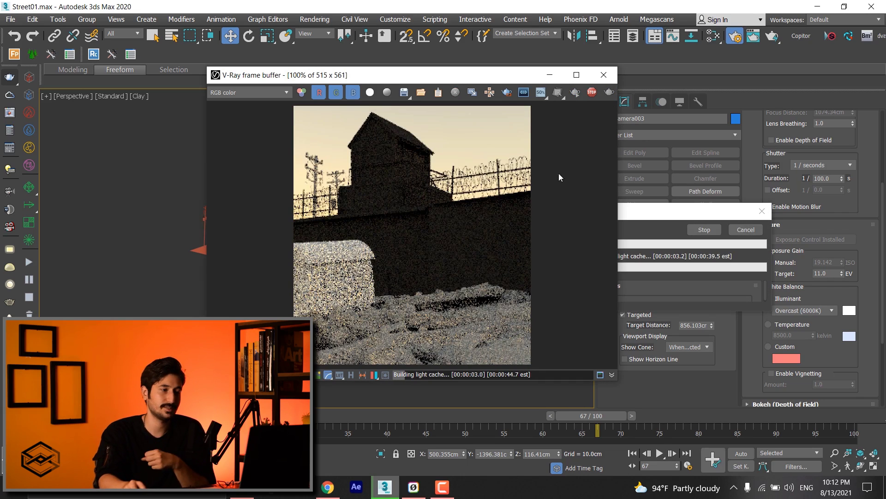
pyautogui.click(592, 93)
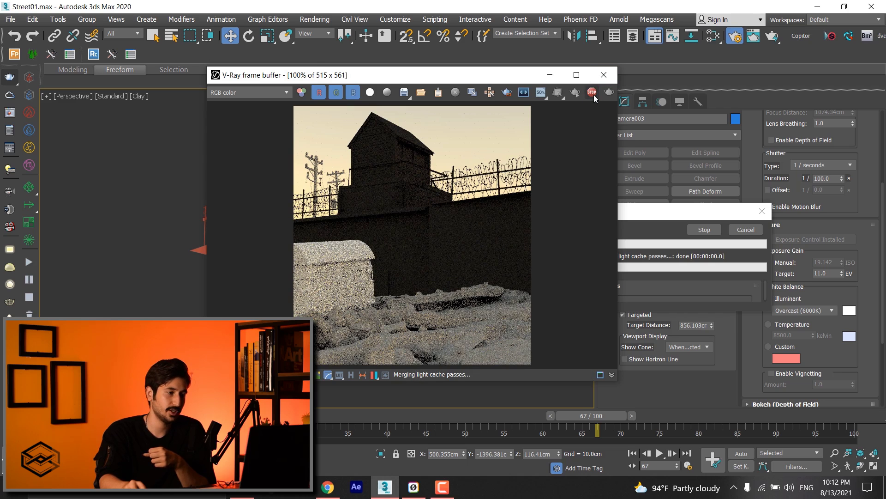
# Right-click the render to look for pixel colour values
pyautogui.rightClick(447, 198)
pyautogui.scroll(4, 466, 244)
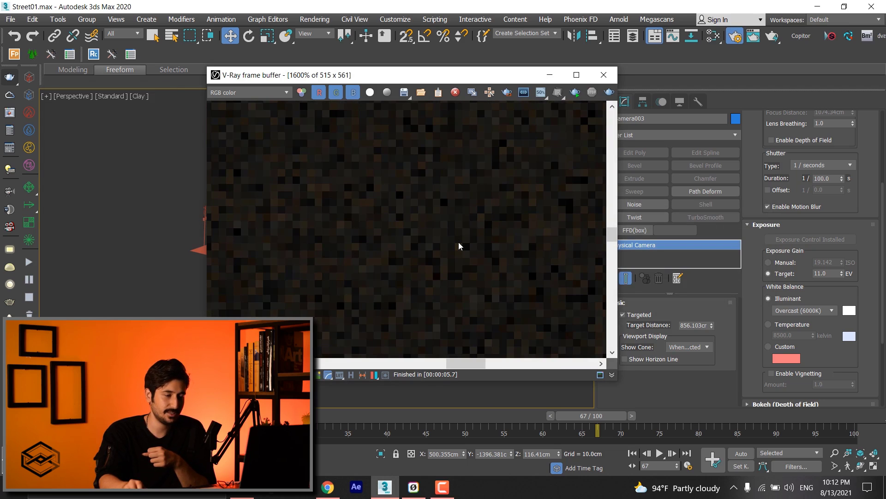
pyautogui.rightClick(459, 242)
pyautogui.rightClick(459, 242)
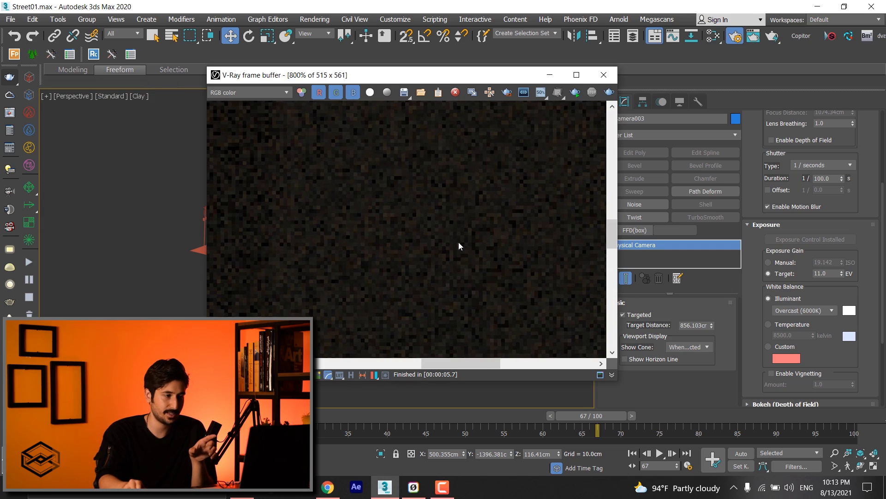
# Zoom in and show Pixel information for sky pixel 290, 37 (184, 175, 130)
pyautogui.scroll(-6, 475, 228)
pyautogui.scroll(3, 476, 180)
pyautogui.scroll(-1, 478, 226)
pyautogui.scroll(-1, 444, 167)
pyautogui.scroll(1, 443, 166)
pyautogui.rightClick(396, 107)
pyautogui.click(427, 122)
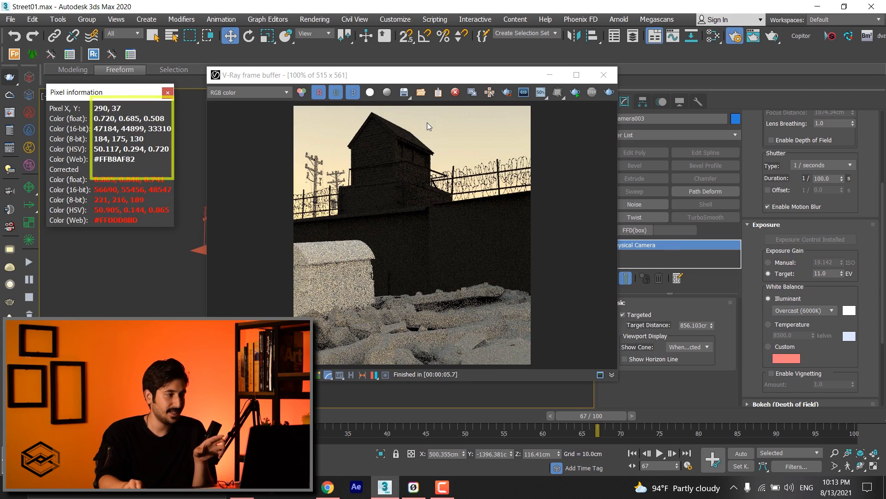
pyautogui.scroll(1, 427, 123)
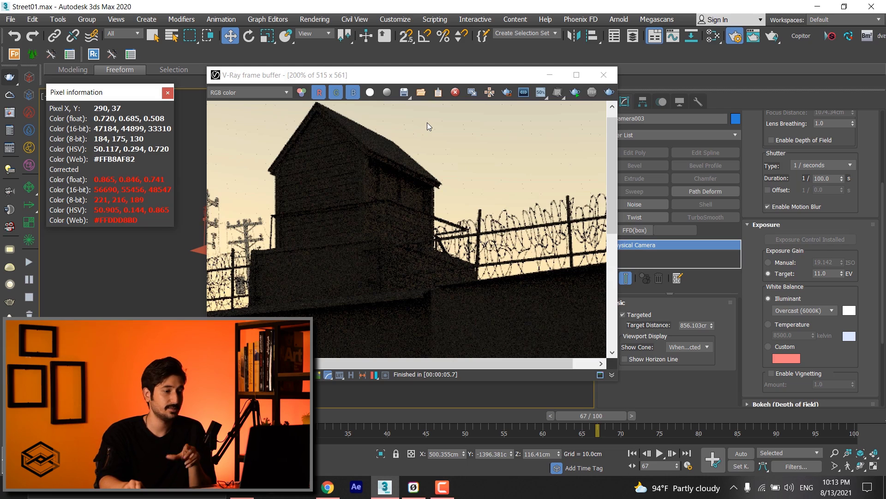
# Keep white balance on Custom, render, and inspect a sky pixel's colour values
pyautogui.click(428, 123)
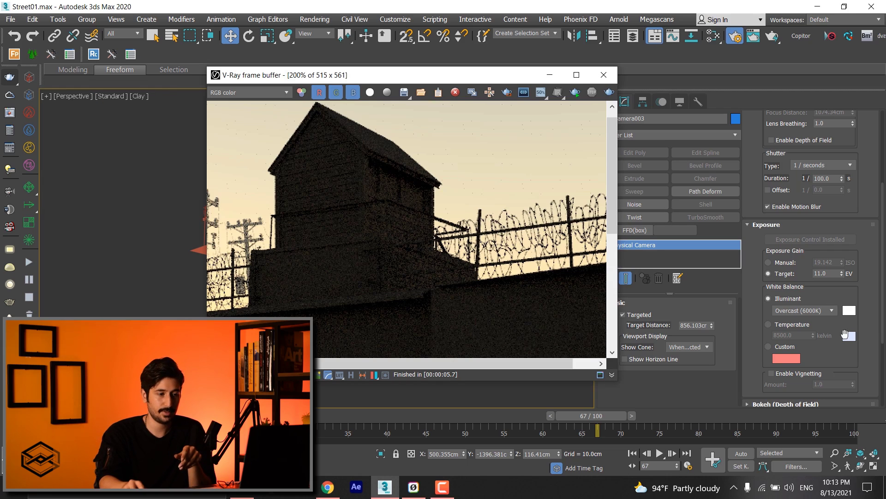
pyautogui.click(807, 310)
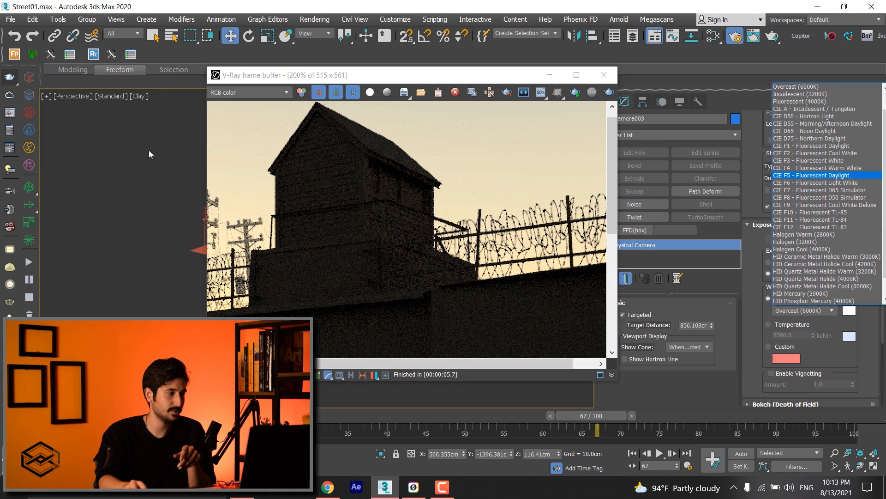
pyautogui.click(854, 344)
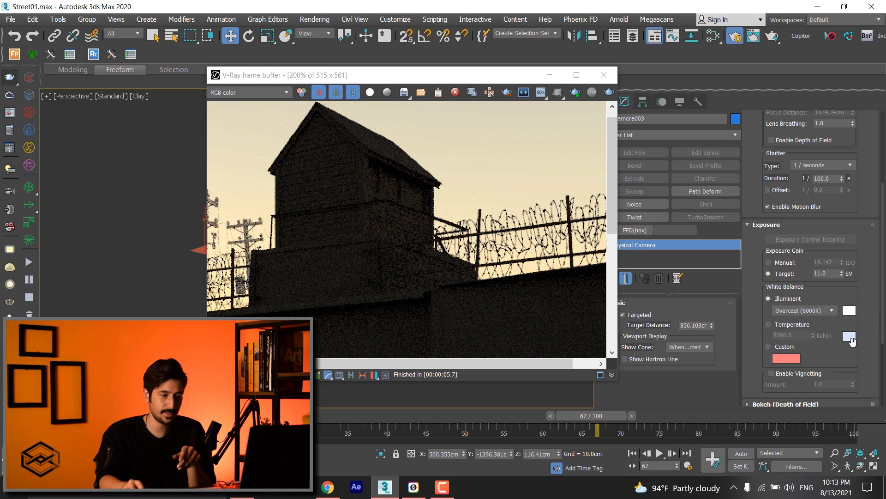
pyautogui.click(769, 346)
pyautogui.click(575, 91)
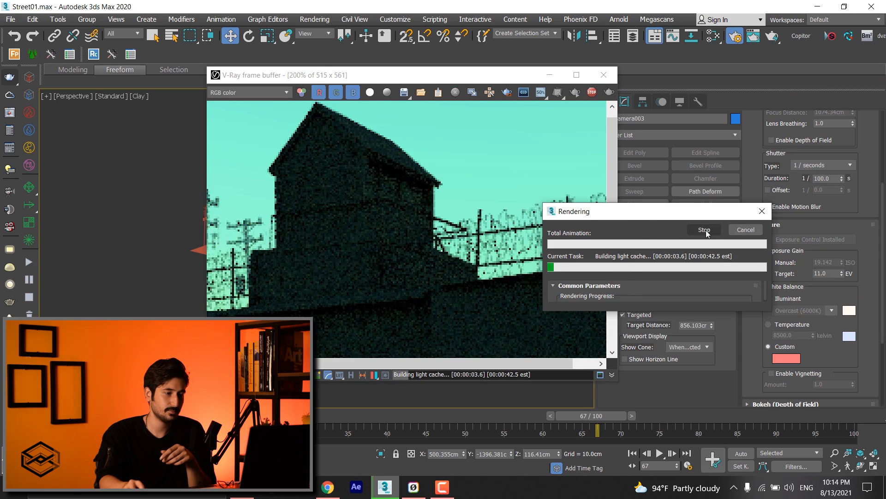
pyautogui.rightClick(511, 137)
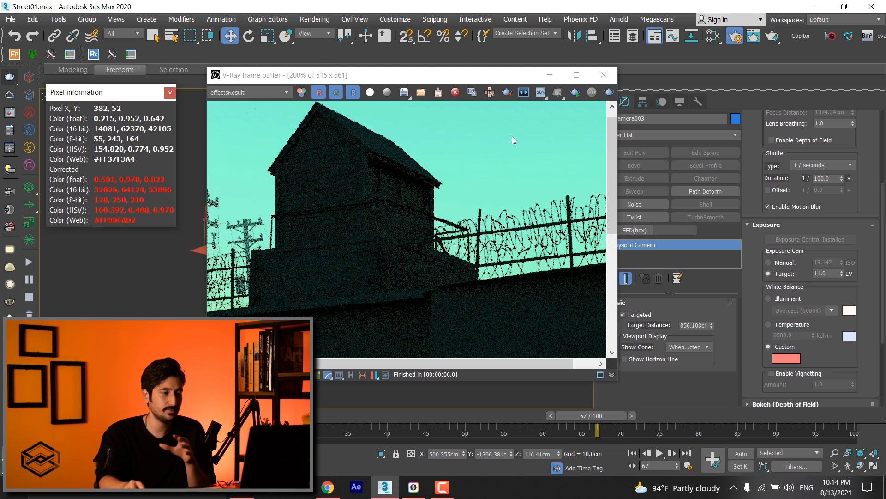
pyautogui.click(511, 136)
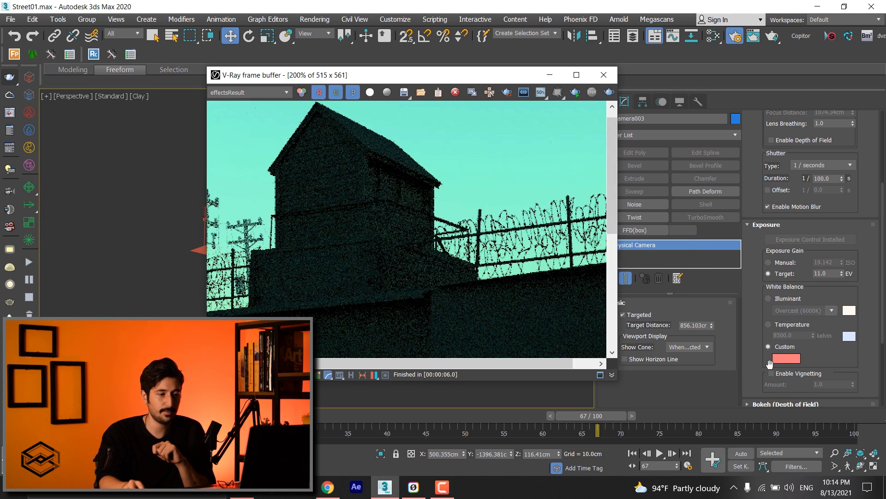
# Sample the cyan sky from the render as the custom white balance and re-render
pyautogui.click(794, 359)
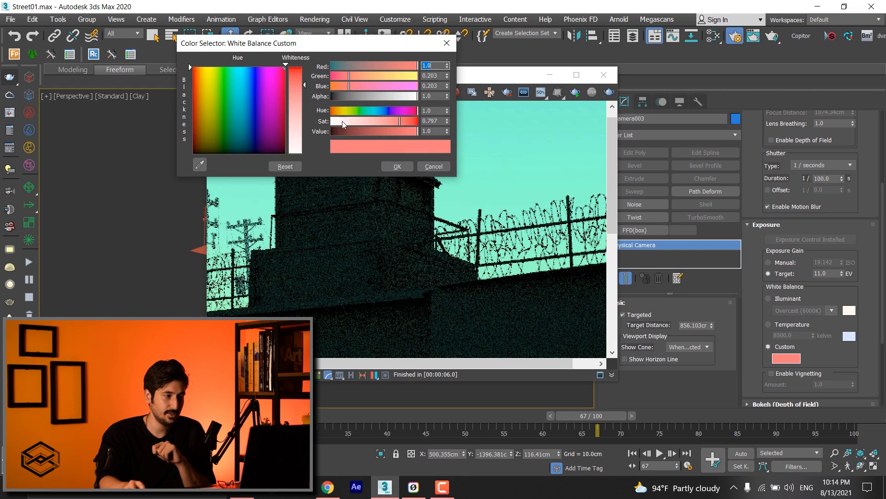
pyautogui.click(202, 167)
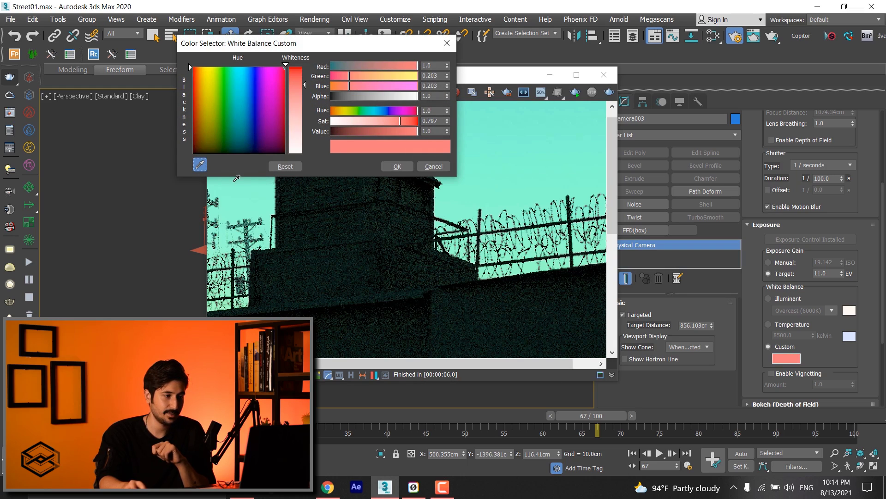
pyautogui.click(523, 173)
pyautogui.click(397, 166)
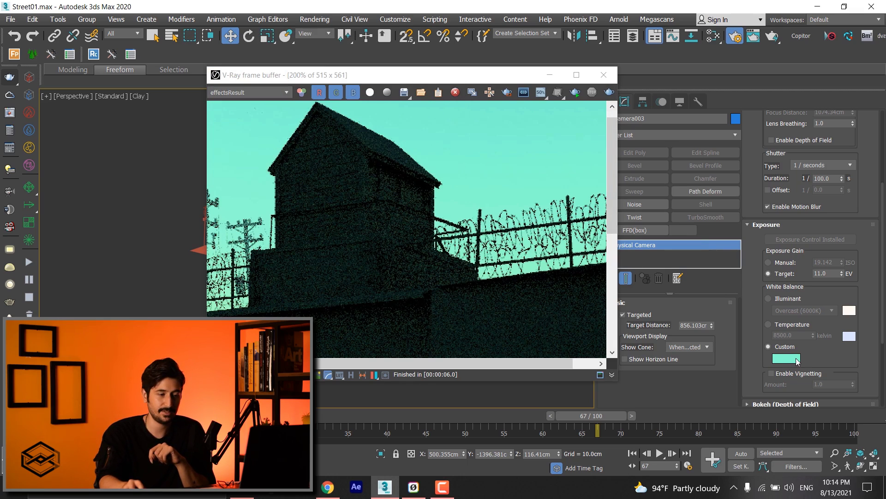
pyautogui.click(609, 92)
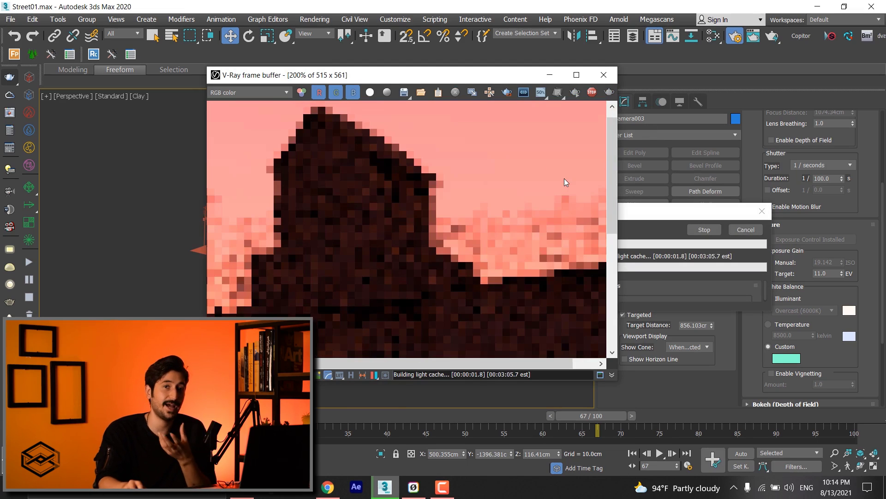
pyautogui.click(591, 92)
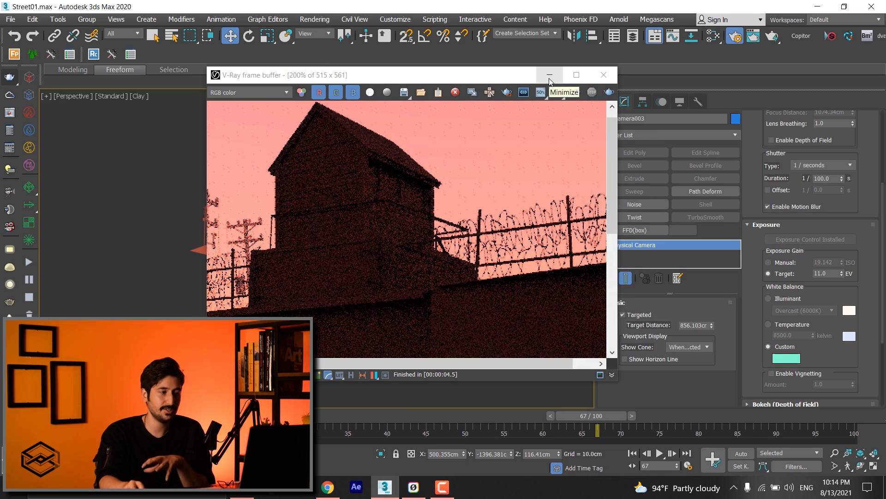
pyautogui.click(549, 74)
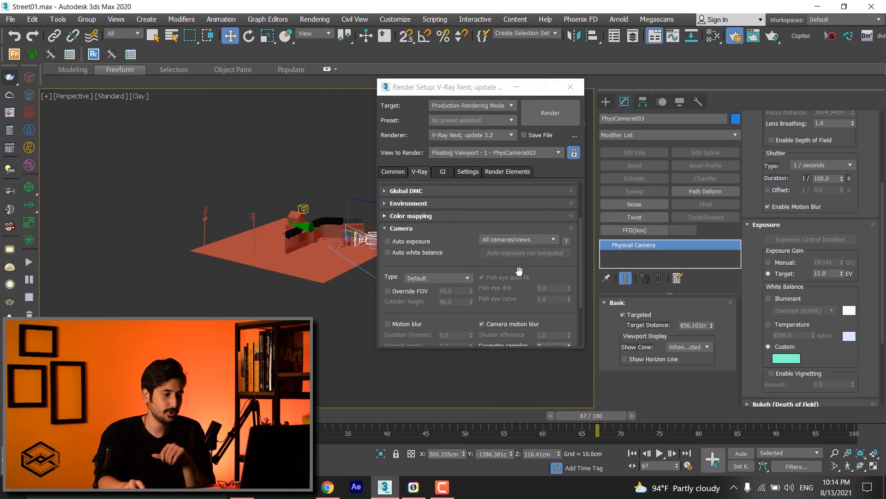
# Create Cylinder006, radius about 242 cm and height 508 cm, beside the wall
pyautogui.click(516, 87)
pyautogui.click(605, 102)
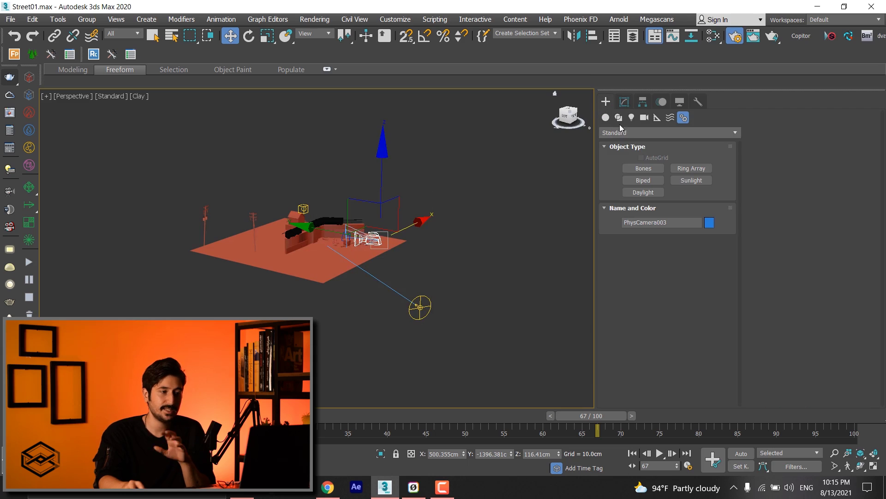
pyautogui.click(605, 117)
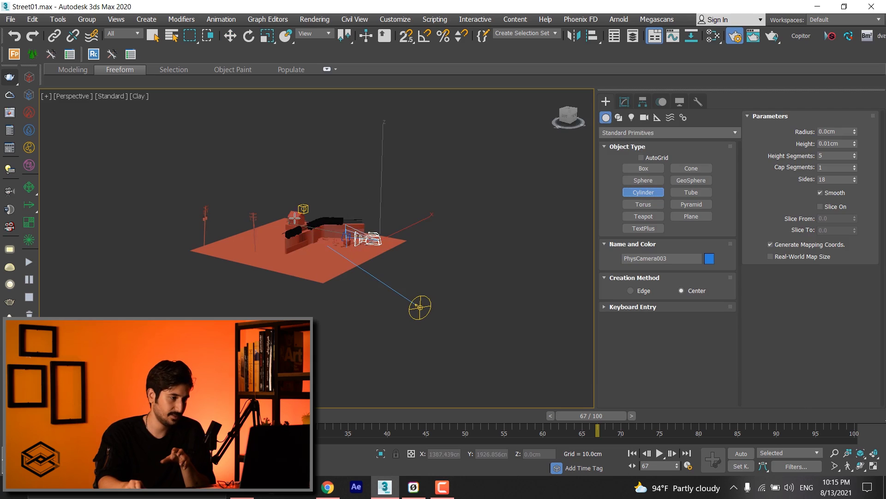
pyautogui.scroll(4, 295, 218)
pyautogui.moveTo(327, 299); pyautogui.dragTo(336, 299)
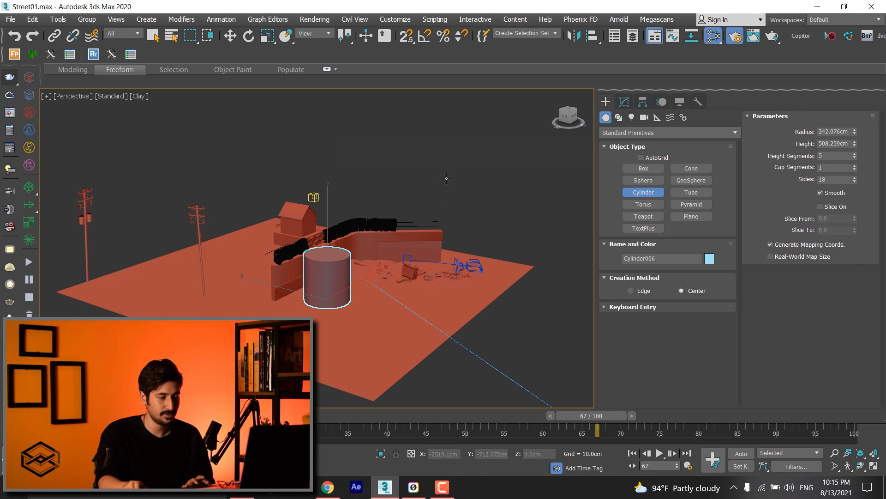
# Create Material #4, a VRayMtl with a white diffuse colour, in the material editor
pyautogui.press('m')
pyautogui.rightClick(535, 242)
pyautogui.moveTo(581, 248)
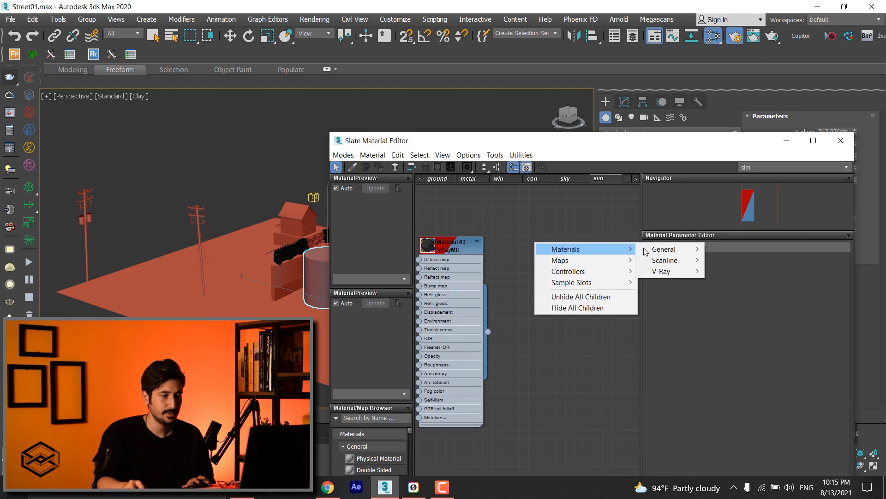
pyautogui.moveTo(661, 271)
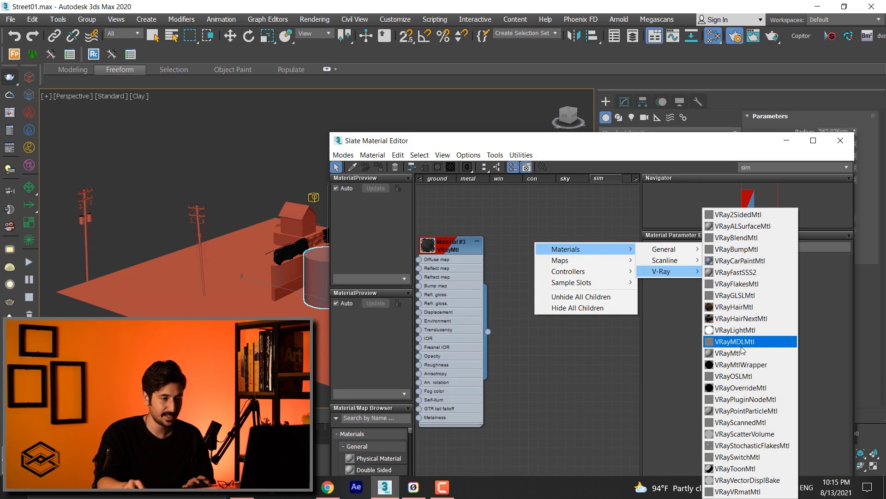
pyautogui.click(738, 352)
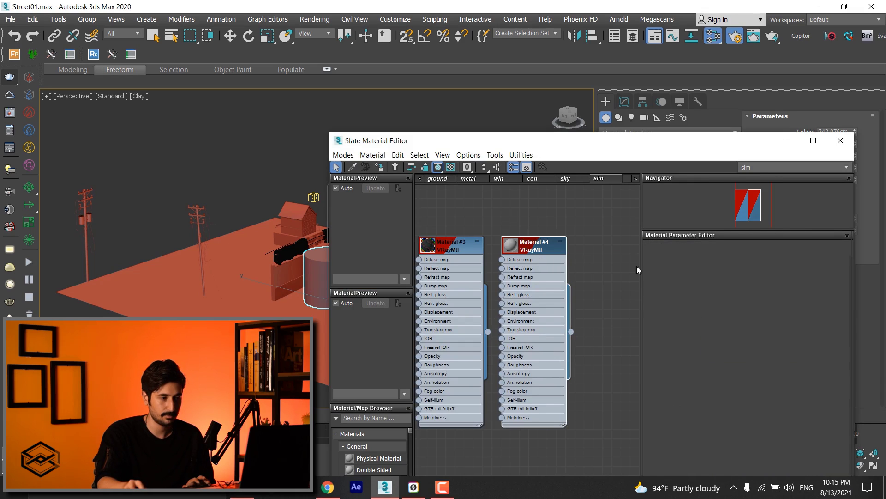
pyautogui.doubleClick(536, 245)
pyautogui.click(702, 272)
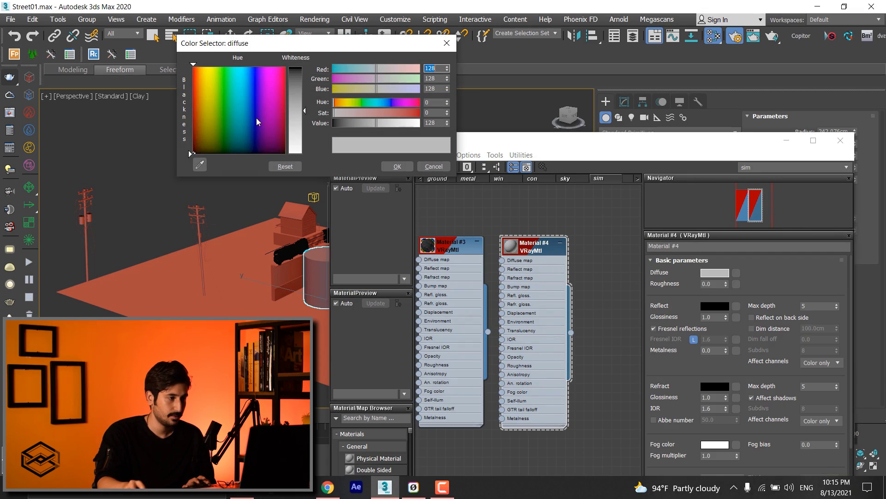
pyautogui.moveTo(304, 110); pyautogui.dragTo(304, 68)
pyautogui.click(397, 166)
# Move the material editor aside and return to the 3ds Max viewport
pyautogui.moveTo(540, 141); pyautogui.dragTo(640, 141)
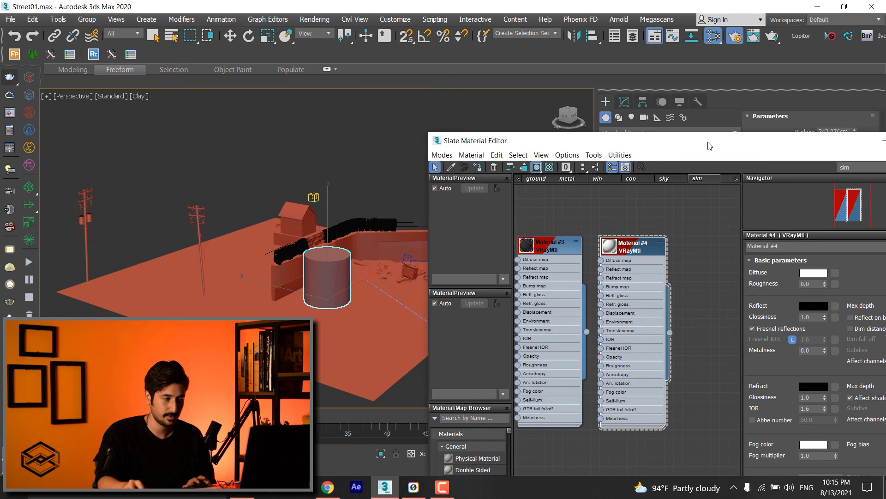
pyautogui.moveTo(709, 145); pyautogui.dragTo(573, 162)
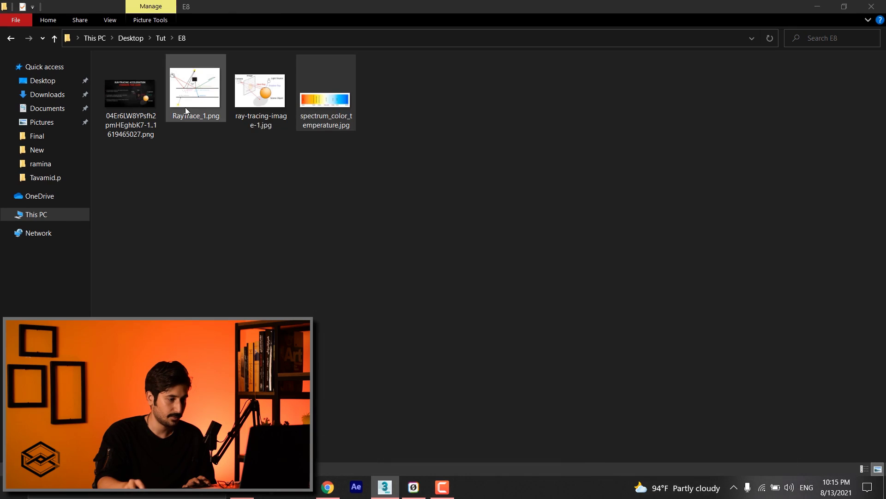
pyautogui.click(385, 487)
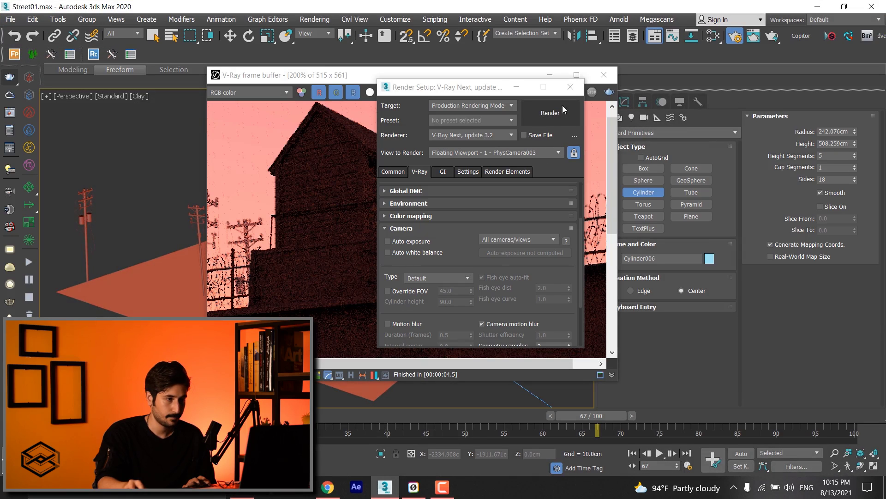
pyautogui.click(570, 87)
# Show textured Default Shading, move Cylinder006 in front of the wall, and test-render
pyautogui.click(603, 75)
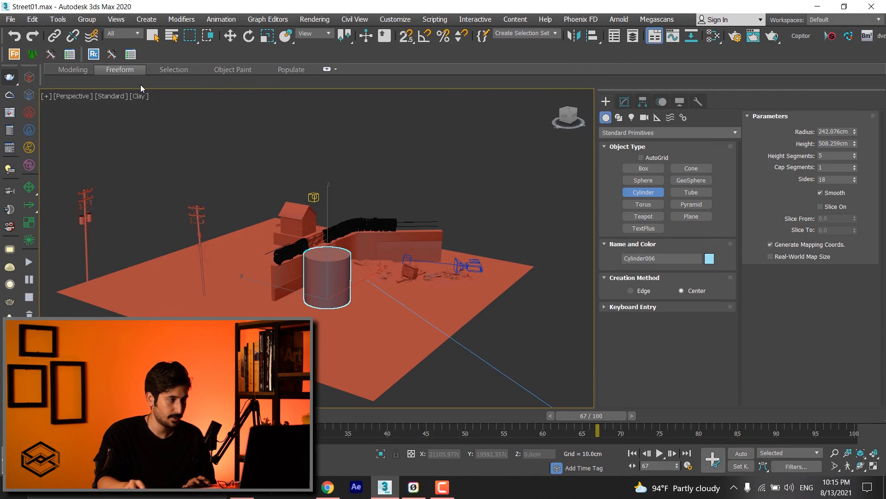
pyautogui.click(134, 96)
pyautogui.scroll(2, 319, 267)
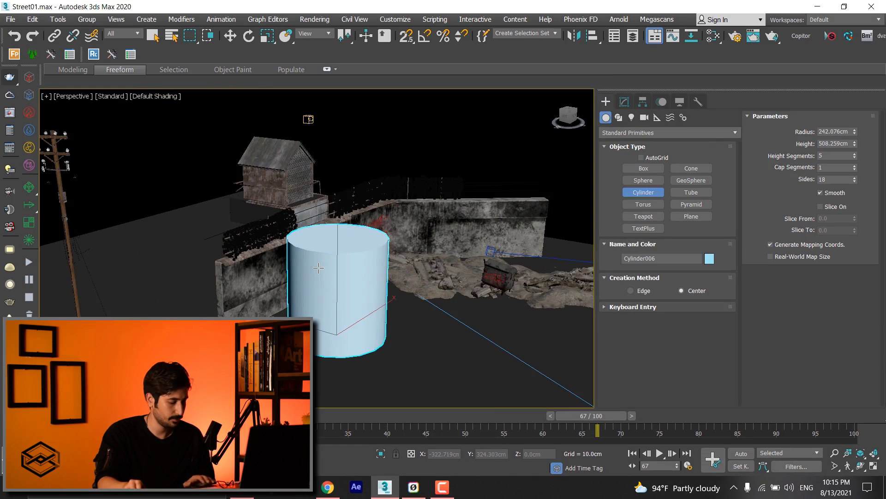
pyautogui.press('w')
pyautogui.moveTo(304, 300)
pyautogui.mouseDown()
pyautogui.moveTo(360, 280)
pyautogui.moveTo(309, 288)
pyautogui.mouseUp()
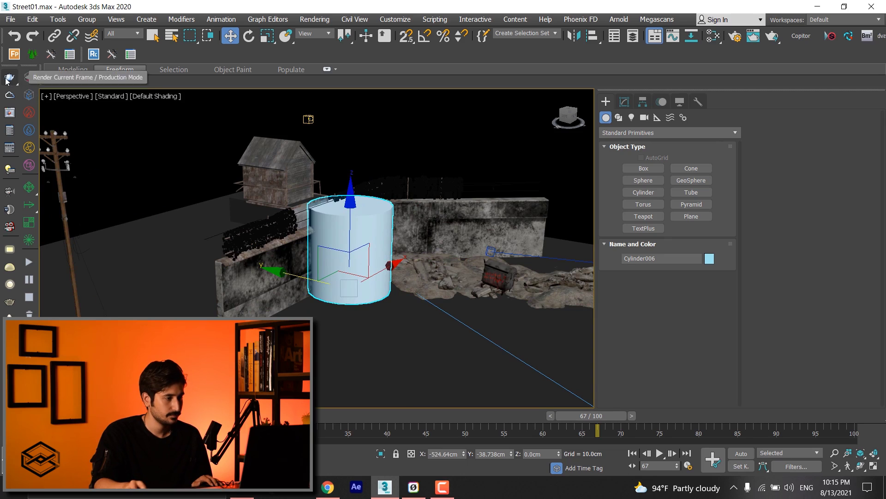
pyautogui.click(29, 77)
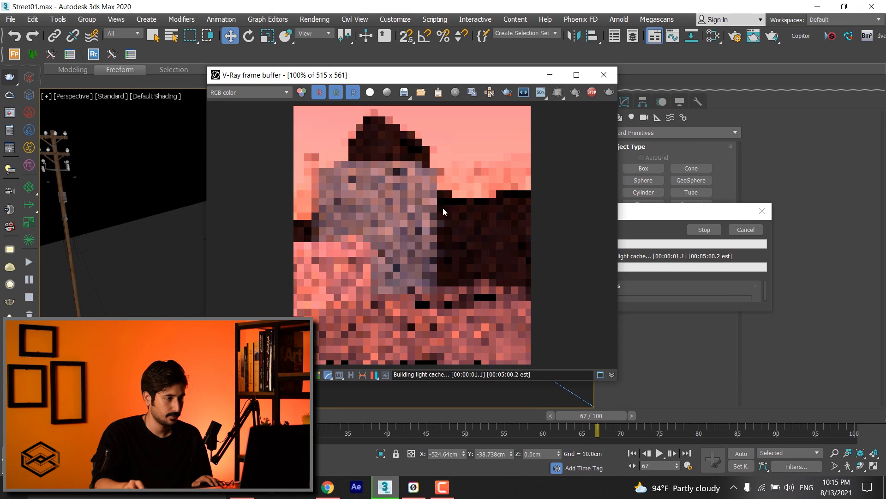
pyautogui.click(593, 94)
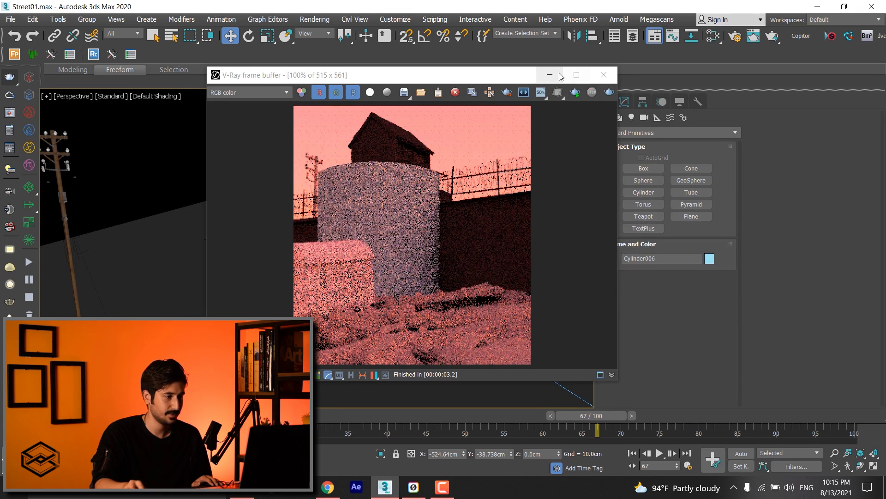
pyautogui.click(603, 75)
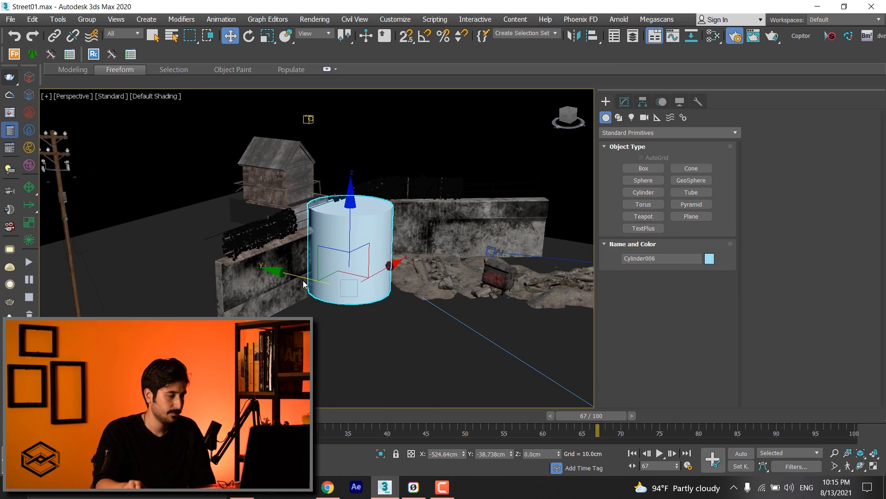
# Turn off the global material override in Render Setup and start a render
pyautogui.press('F10')
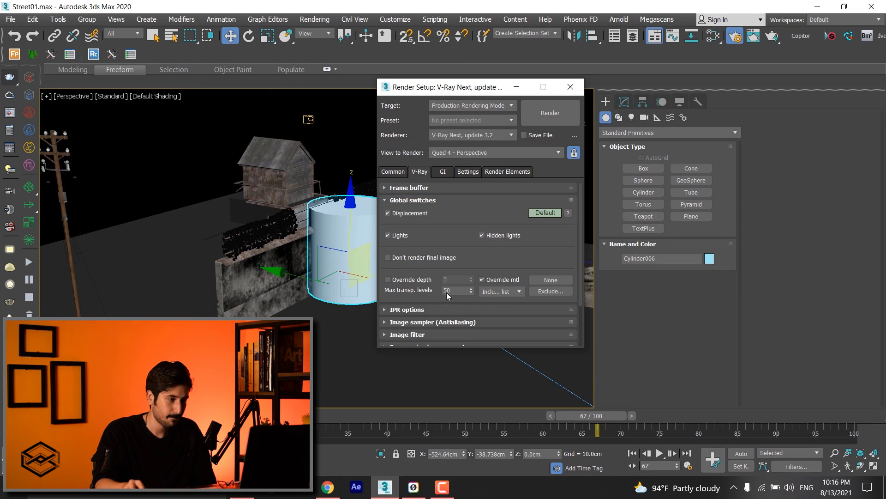
pyautogui.click(504, 282)
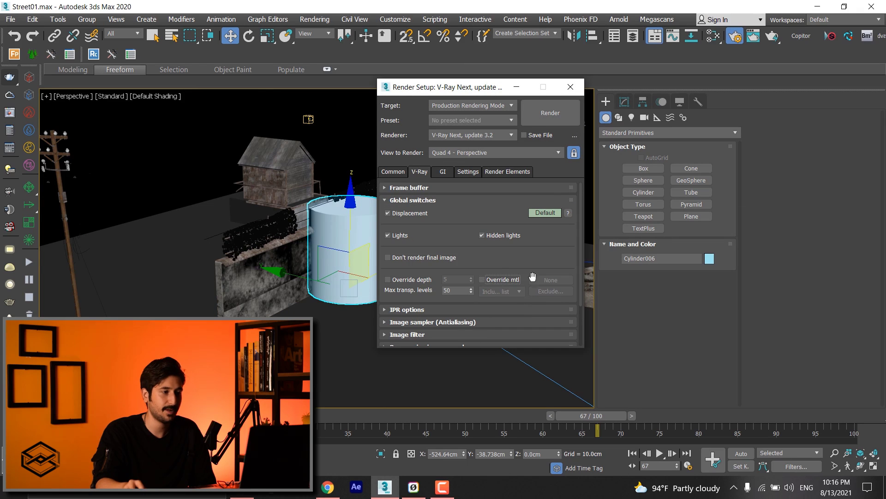
pyautogui.click(547, 119)
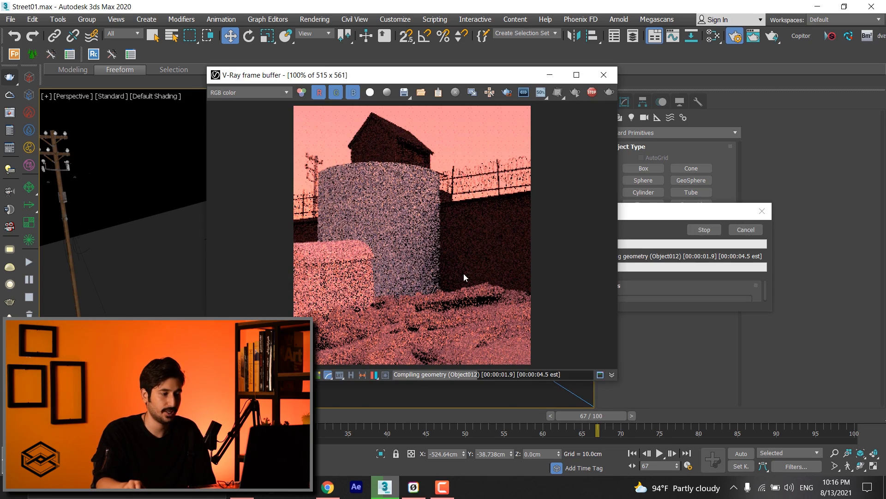
pyautogui.click(593, 92)
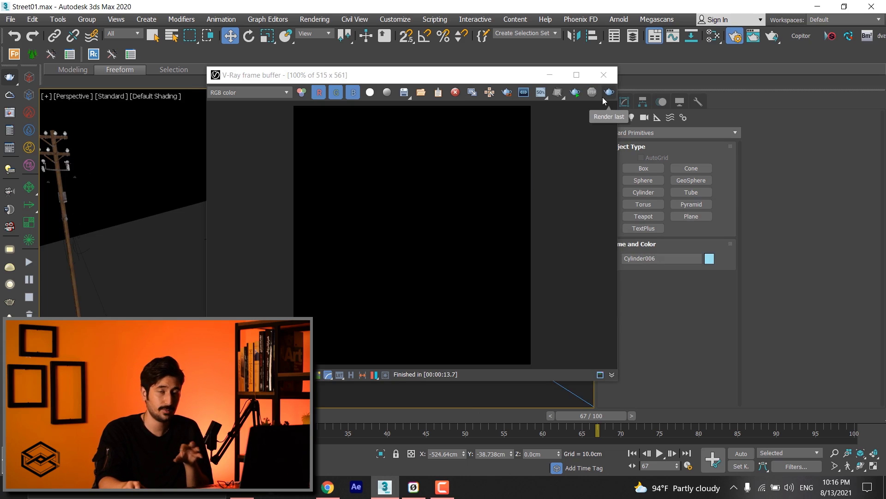
# Close Render Setup and re-render to inspect the pink-red cast on the scene
pyautogui.moveTo(504, 75); pyautogui.dragTo(384, 84)
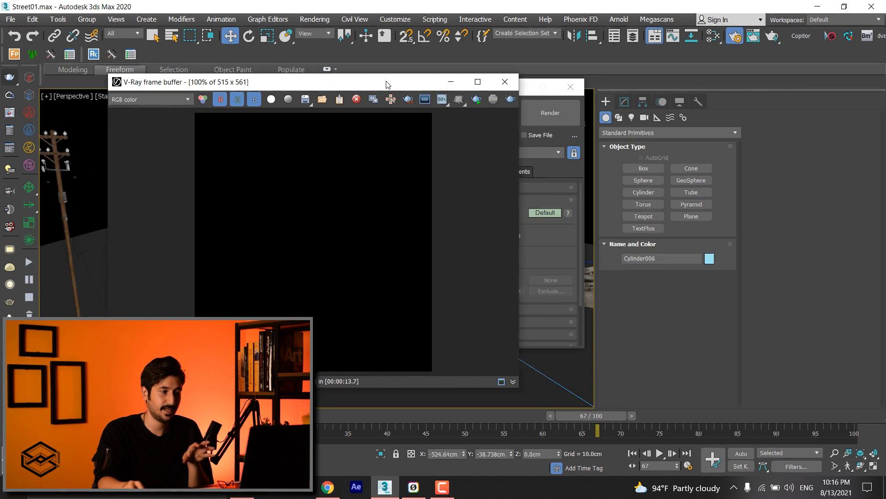
pyautogui.click(582, 81)
pyautogui.click(624, 101)
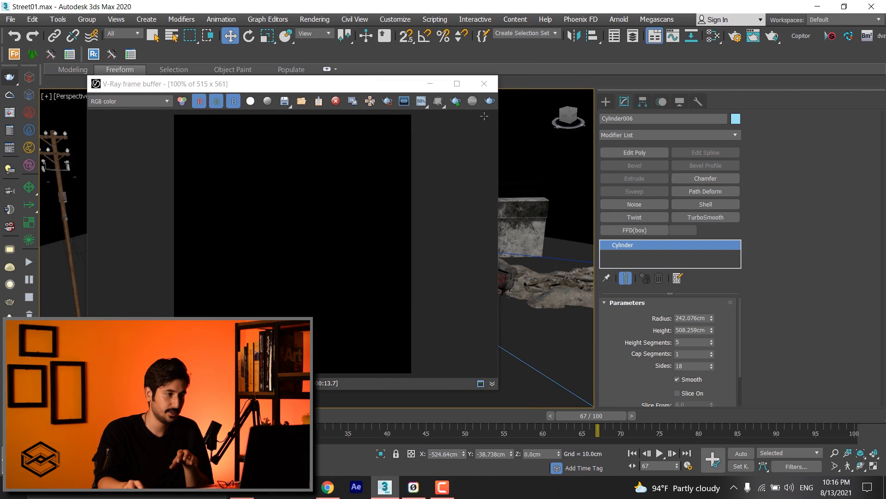
pyautogui.click(489, 100)
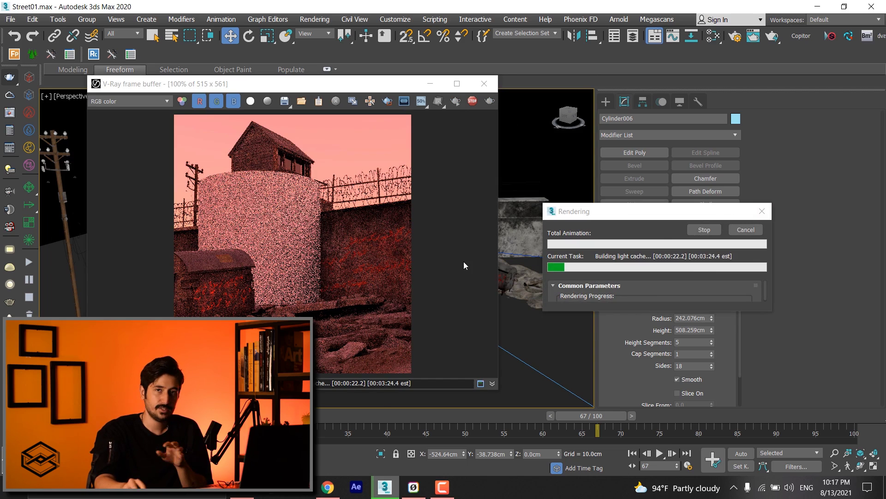
pyautogui.click(472, 102)
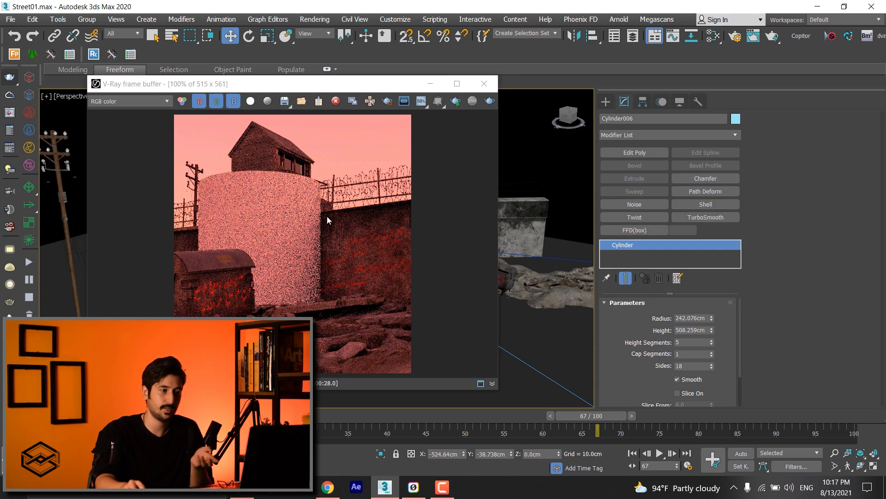
pyautogui.moveTo(426, 86); pyautogui.dragTo(242, 131)
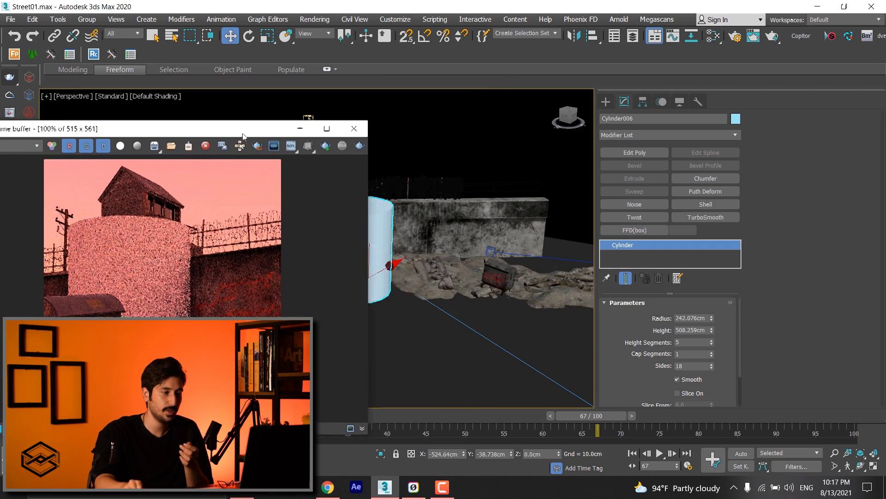
# Select PhysCamera003 and sample the red cast (R 0.663, G 0.137, B 0.133) as custom white balance
pyautogui.scroll(-2, 415, 254)
pyautogui.scroll(-3, 416, 254)
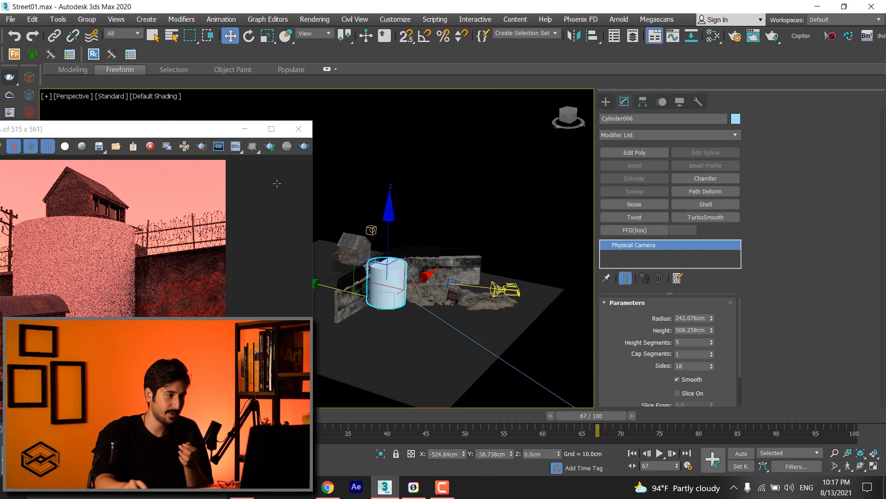
pyautogui.click(505, 290)
pyautogui.moveTo(168, 129); pyautogui.dragTo(245, 119)
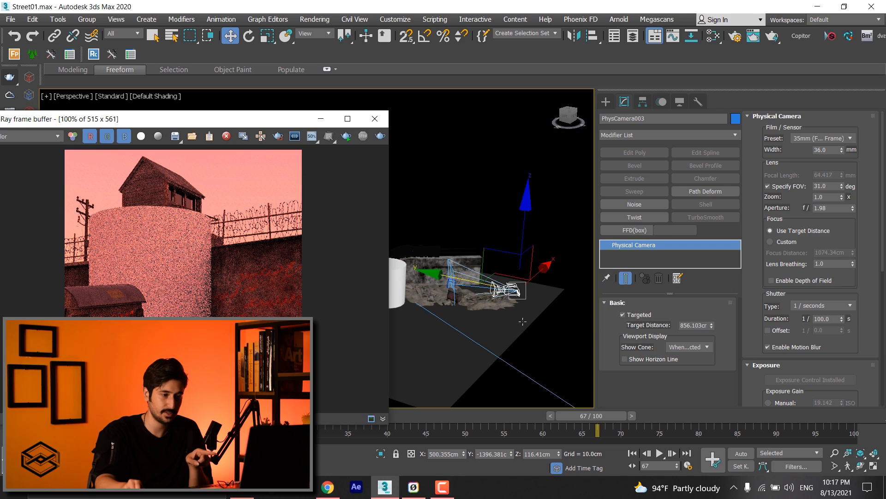
pyautogui.moveTo(776, 308); pyautogui.dragTo(741, 161)
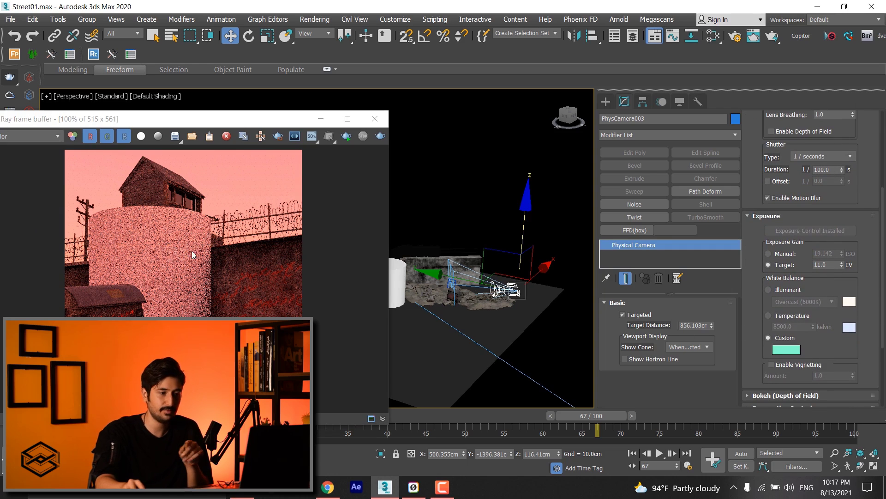
pyautogui.click(793, 353)
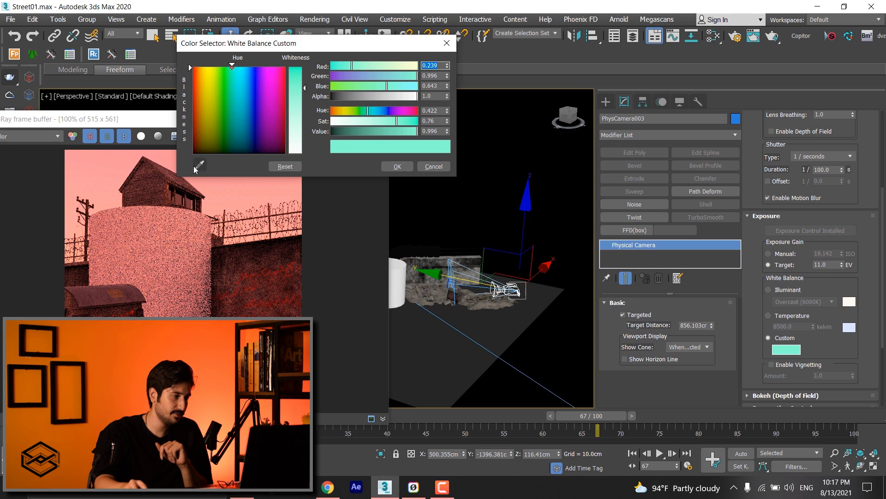
pyautogui.click(178, 261)
pyautogui.click(396, 166)
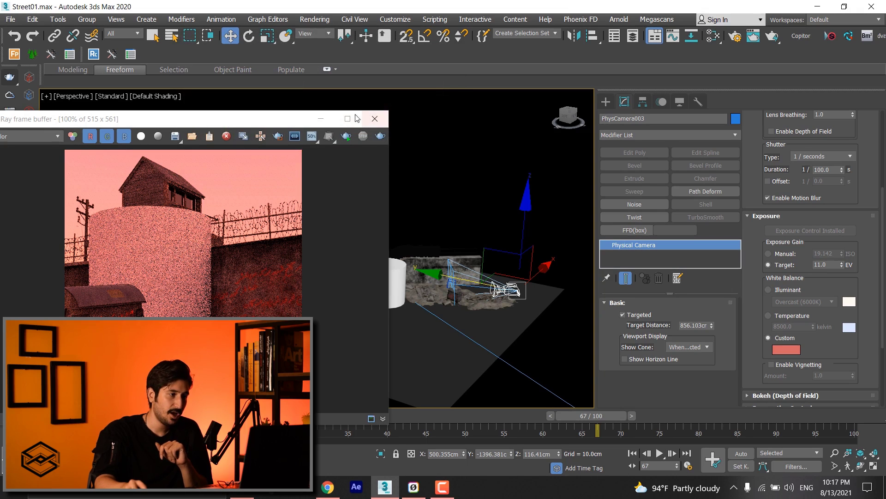
# Close the frame buffer and start a new render with the red white balance
pyautogui.click(387, 118)
pyautogui.click(780, 350)
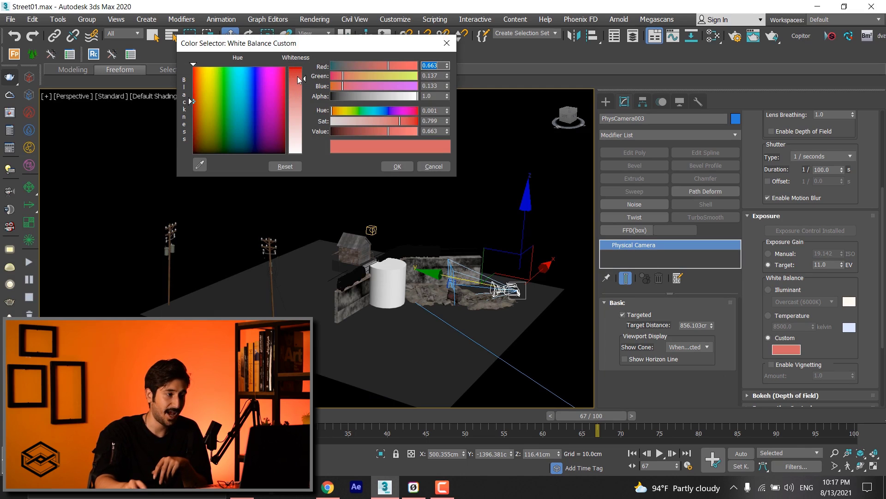
pyautogui.click(26, 78)
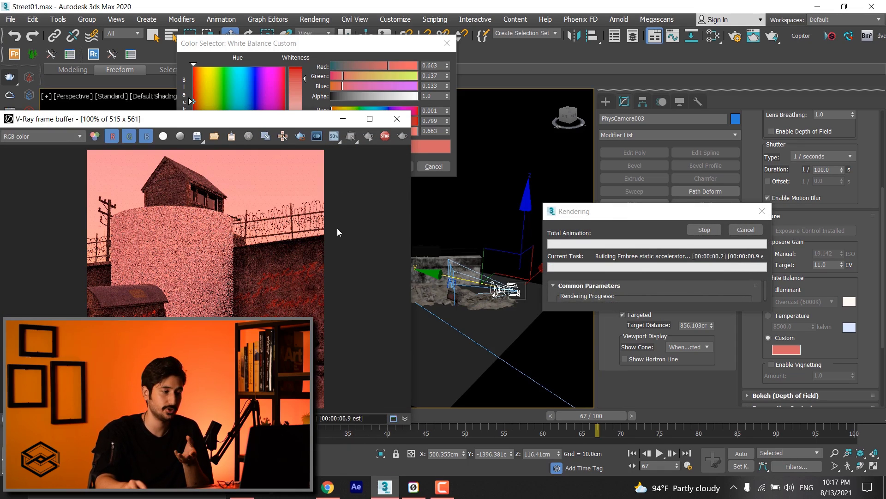
# Check a rendered pixel, lighten the custom white balance colour, and re-render
pyautogui.click(382, 138)
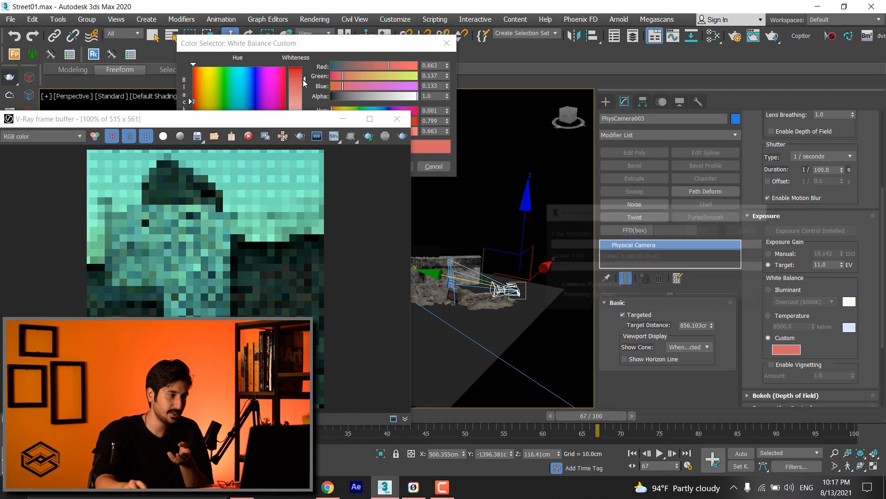
pyautogui.rightClick(256, 199)
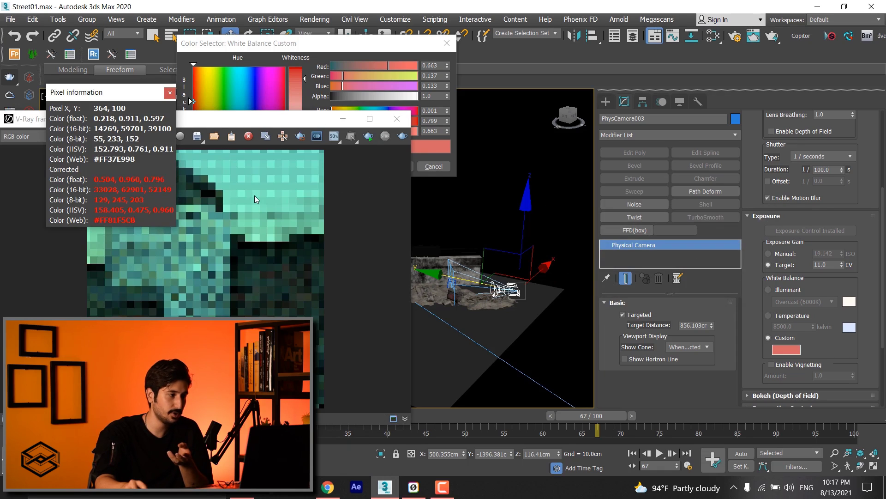
pyautogui.moveTo(297, 93); pyautogui.dragTo(315, 141)
pyautogui.click(400, 166)
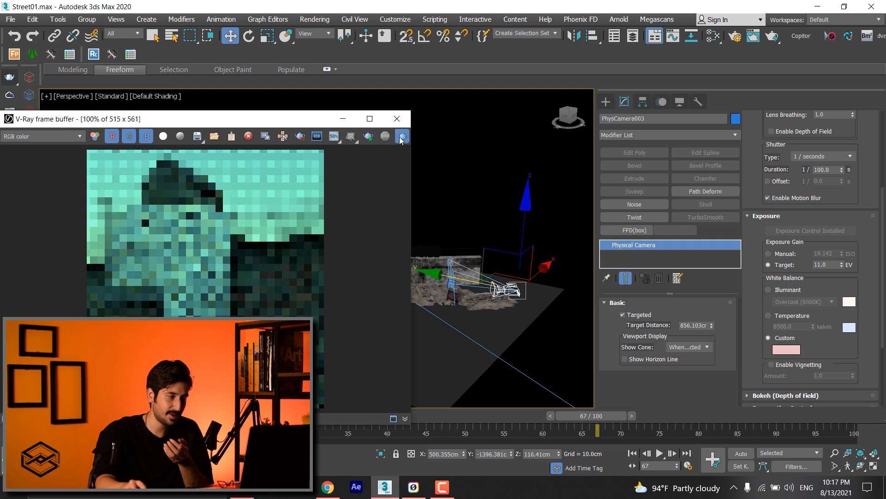
pyautogui.click(402, 135)
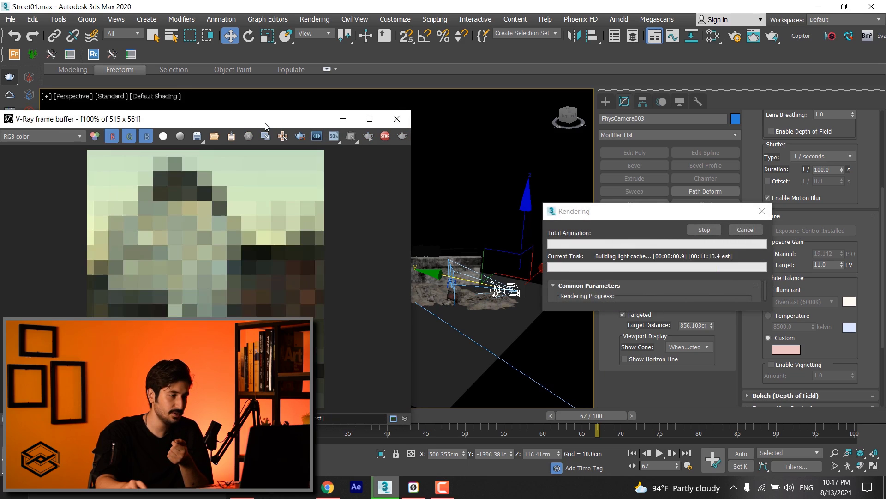
# Check the new render's pixels, then lighten the white balance to pale pink (R 0.898, G 0.741, B 0.741)
pyautogui.moveTo(266, 126); pyautogui.dragTo(407, 100)
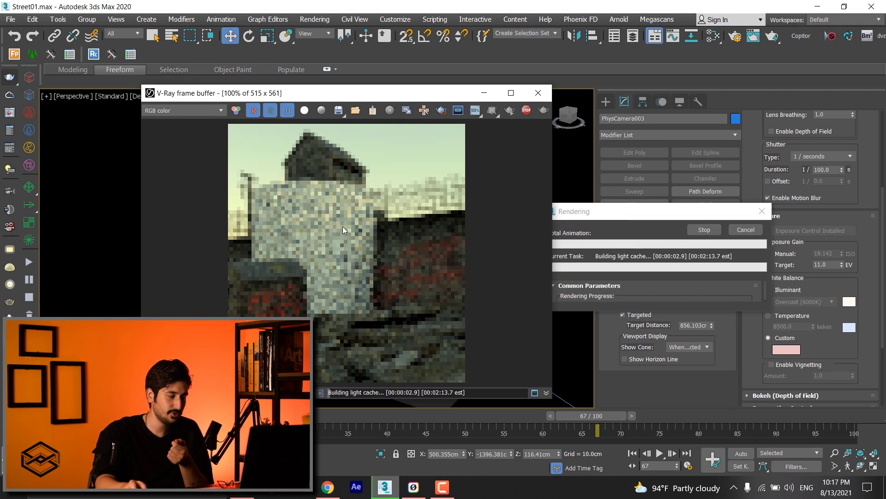
pyautogui.rightClick(343, 226)
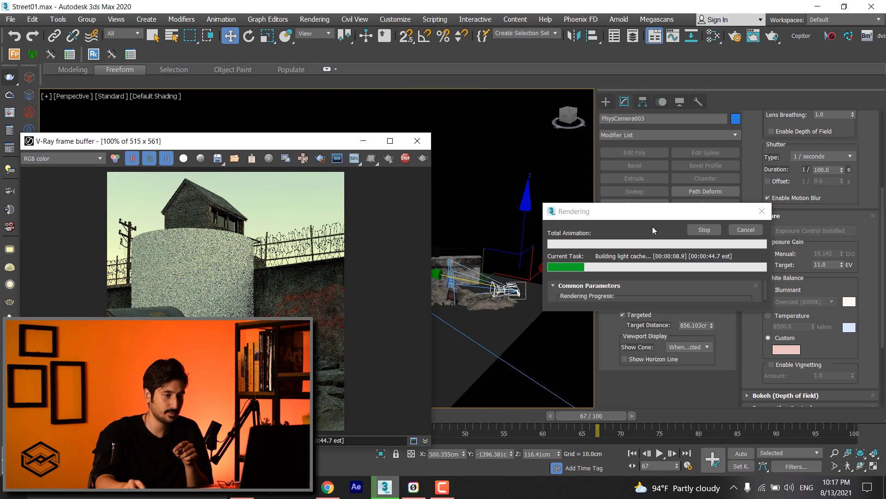
pyautogui.click(731, 270)
pyautogui.click(713, 230)
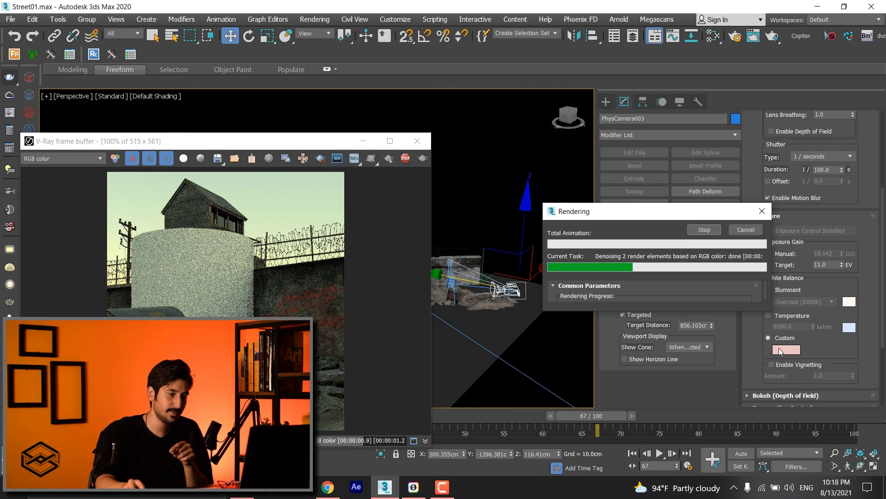
pyautogui.click(779, 350)
pyautogui.moveTo(303, 136); pyautogui.dragTo(344, 159)
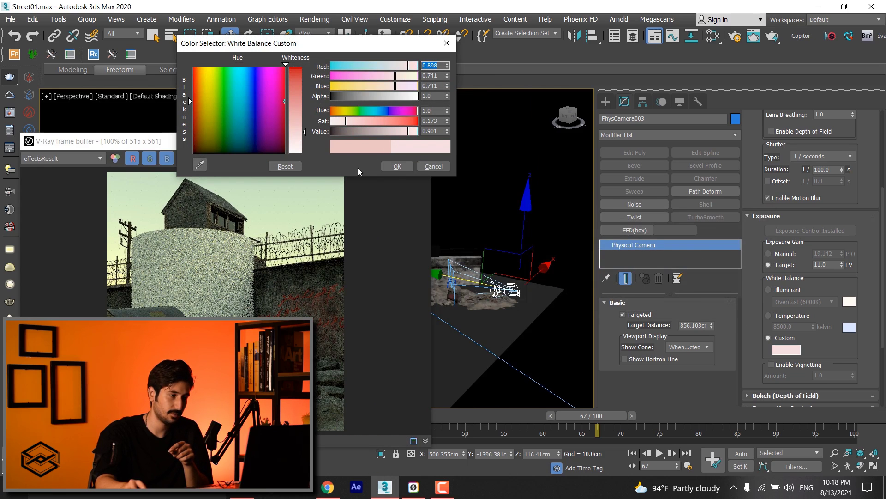
# Re-render with the pale pink white balance, check the cylinder's pixel values, then stop rendering
pyautogui.click(397, 166)
pyautogui.hotkey('shift', 'q')
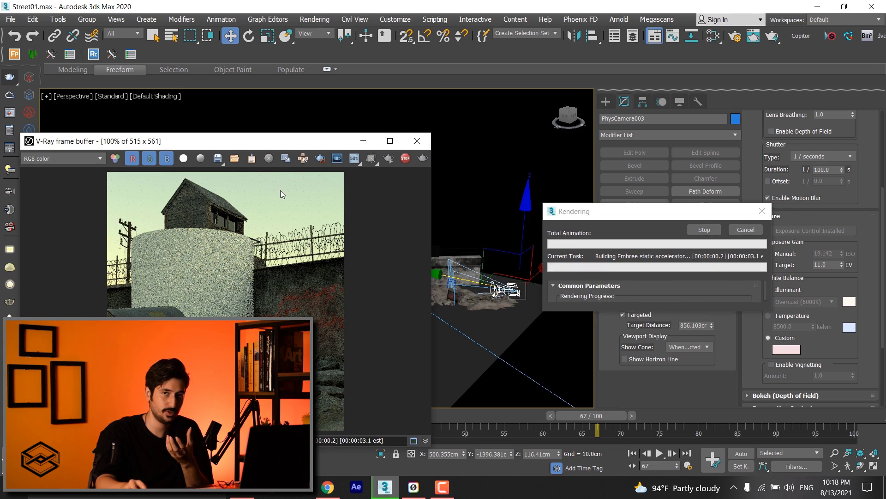
pyautogui.moveTo(273, 141); pyautogui.dragTo(370, 108)
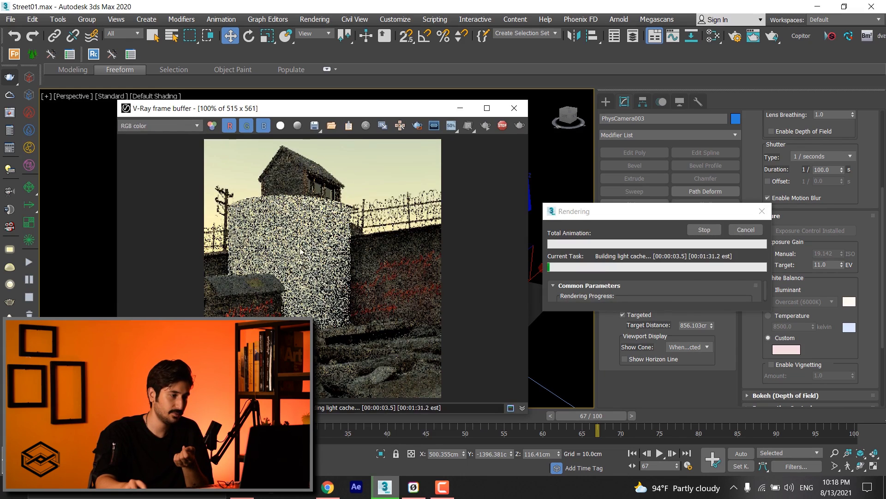
pyautogui.rightClick(297, 250)
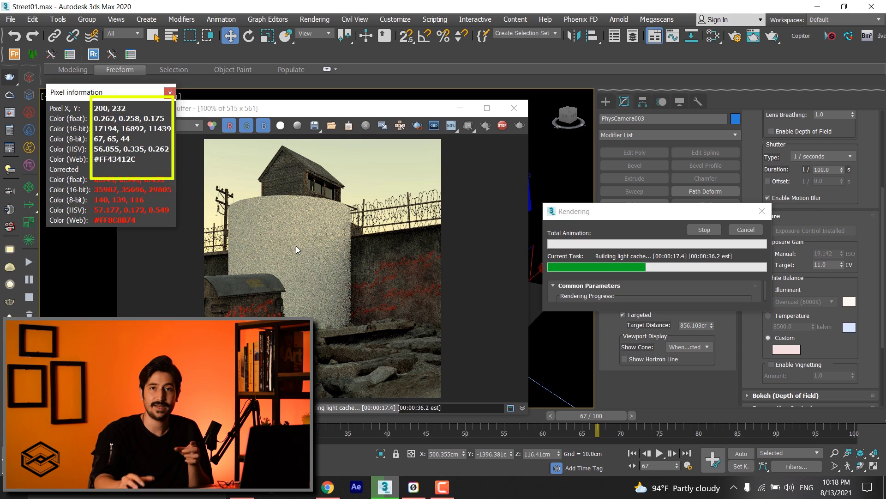
pyautogui.click(296, 246)
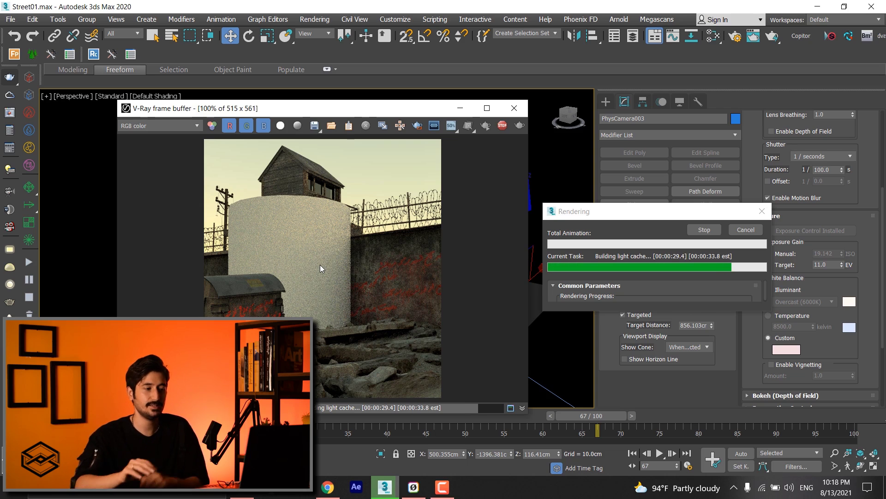
pyautogui.click(704, 229)
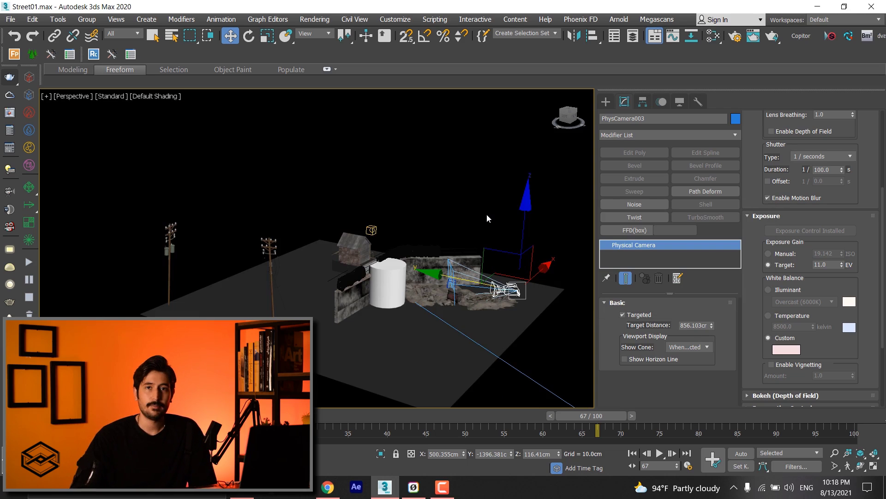